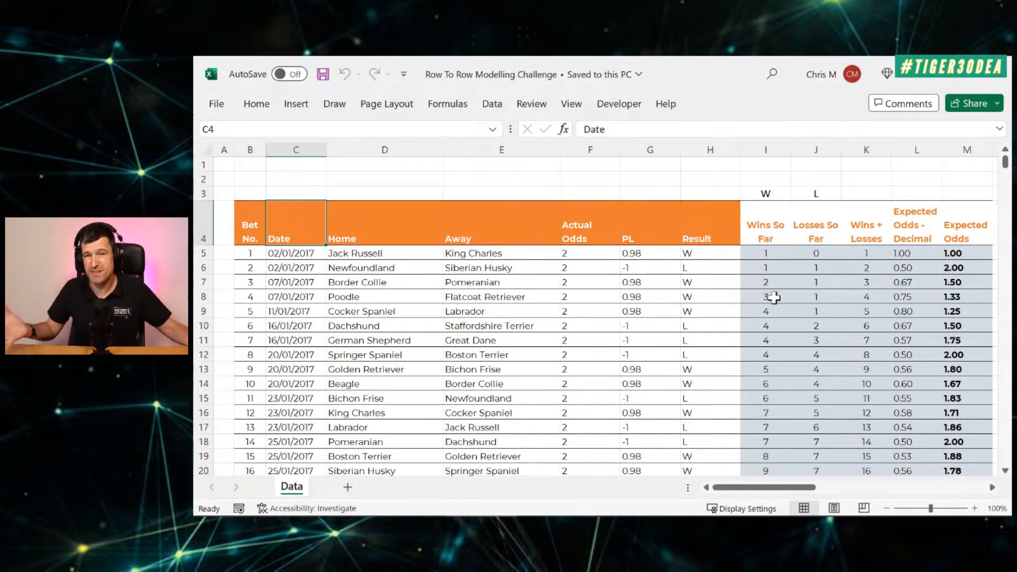
key(Left)
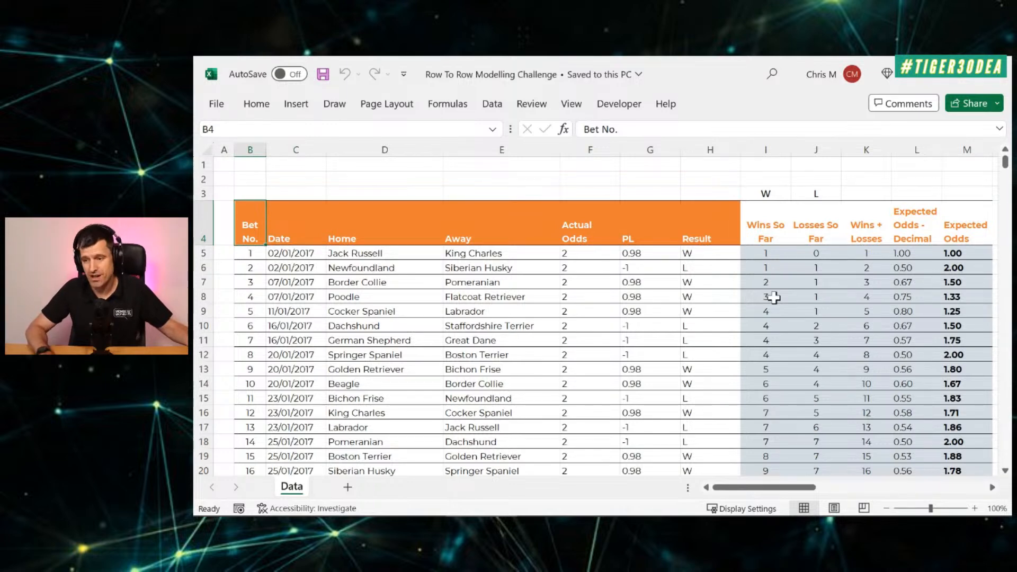
key(Right)
key(Right)
key(Right)
key(Right)
key(Right)
key(Right)
key(Right)
key(Right)
key(Right)
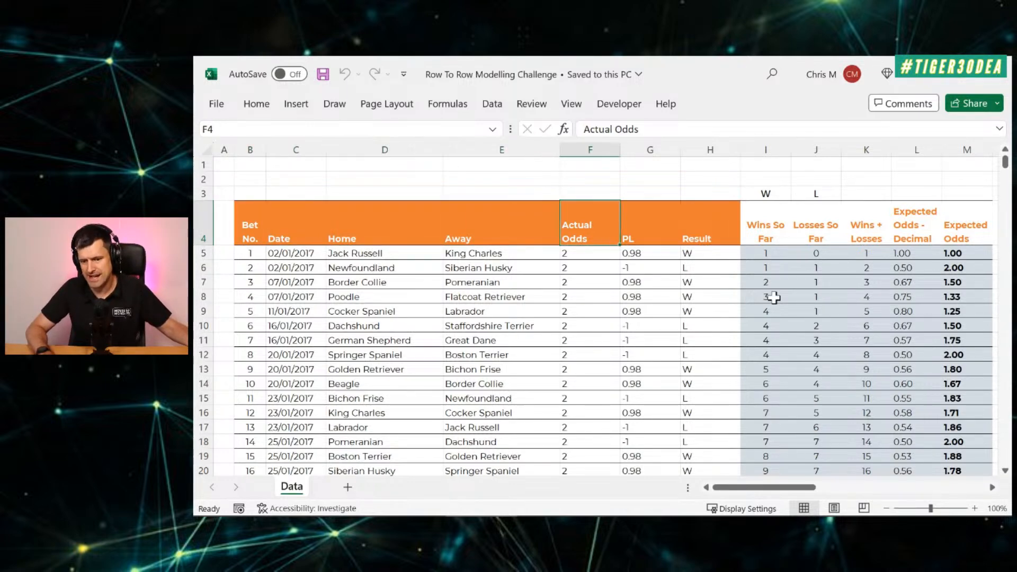
Step: Create a copy of the Data sheet at the end of the same workbook
right_click(296, 483)
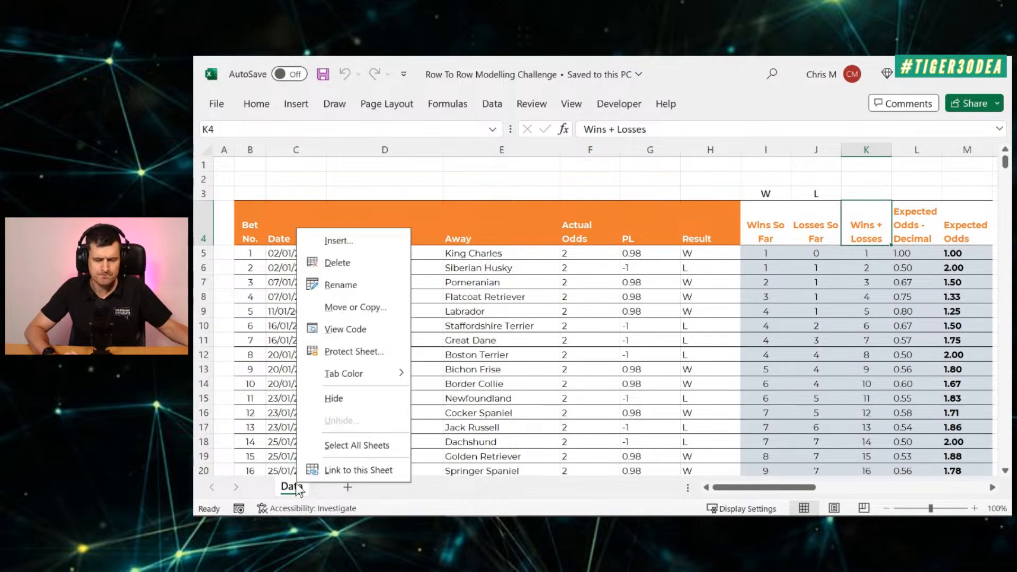
click(380, 318)
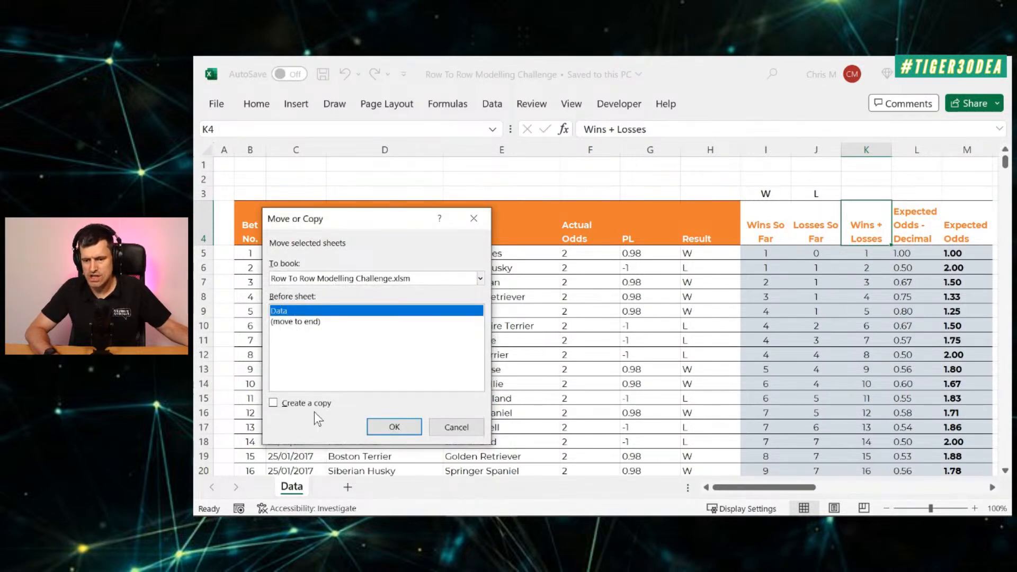
click(307, 322)
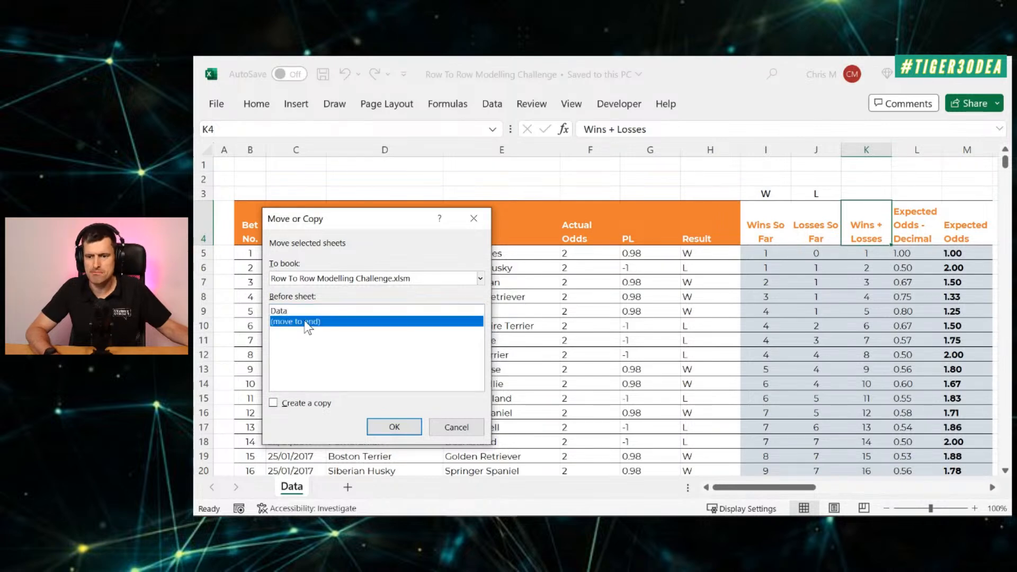
click(307, 400)
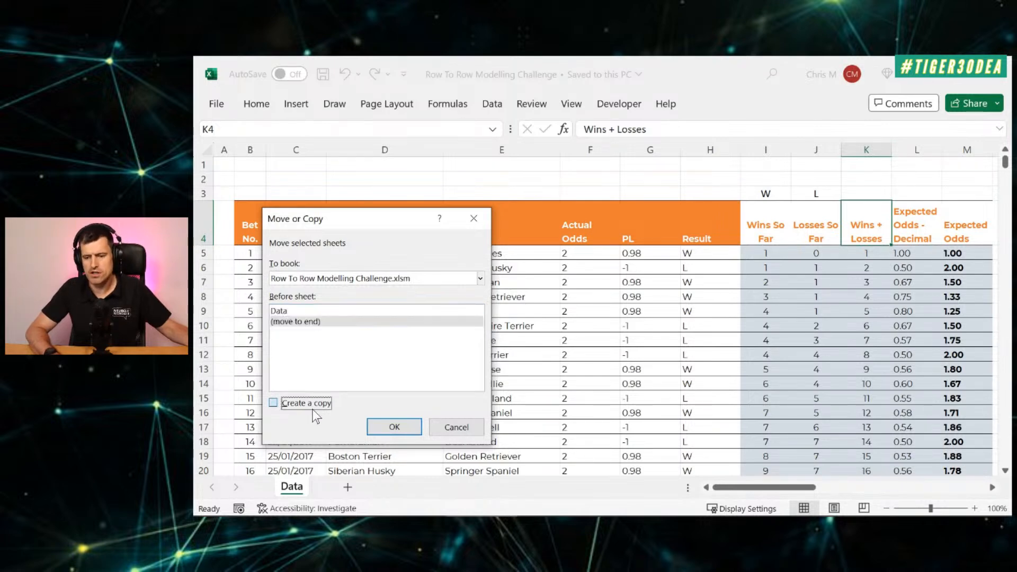
click(392, 427)
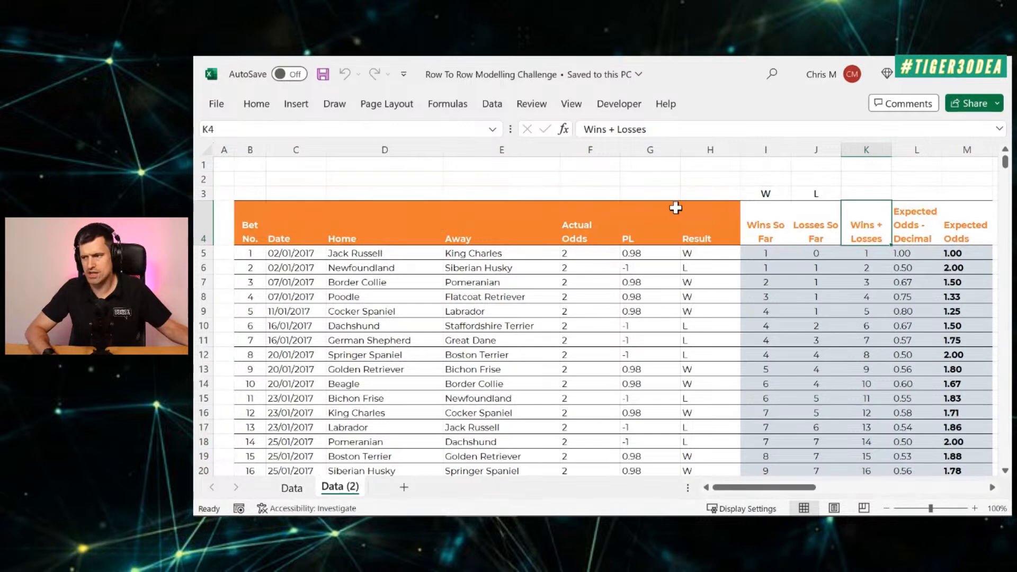
Step: Examine the Actual vs. Expected Odds chart on the original Data sheet
click(301, 490)
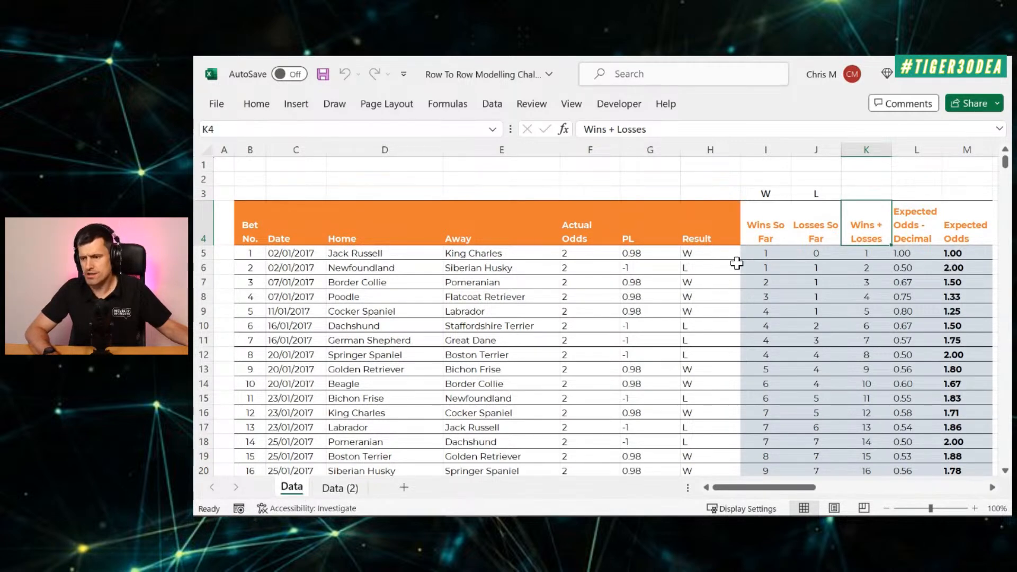
scroll(834, 282, right, 6)
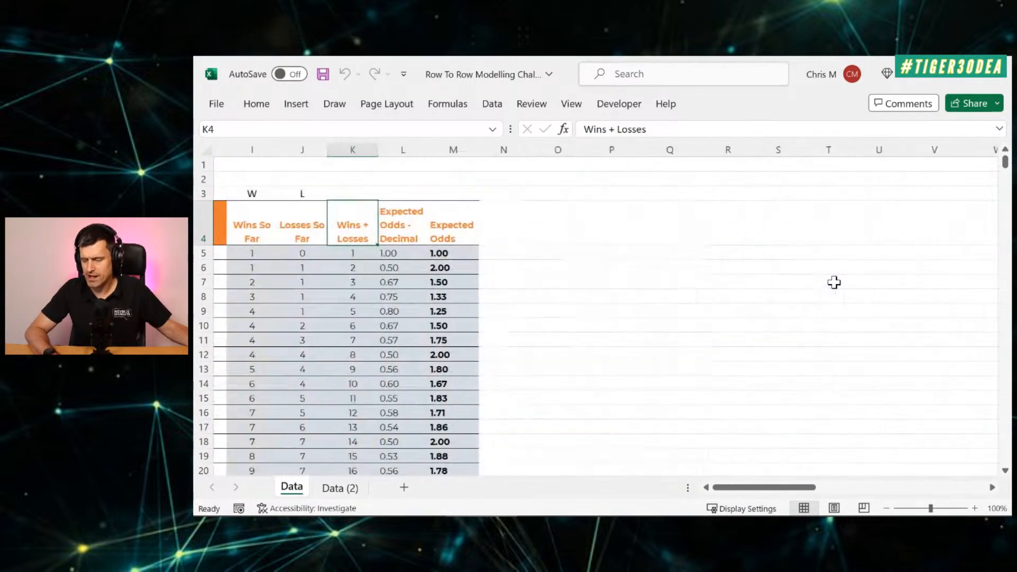
scroll(834, 283, left, 4)
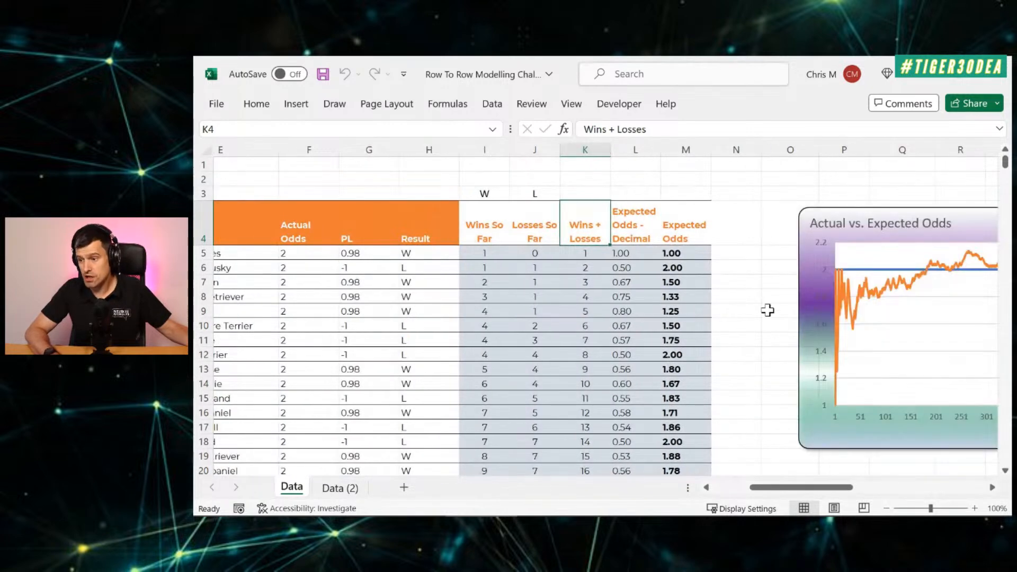
scroll(769, 313, right, 3)
scroll(769, 313, right, 3)
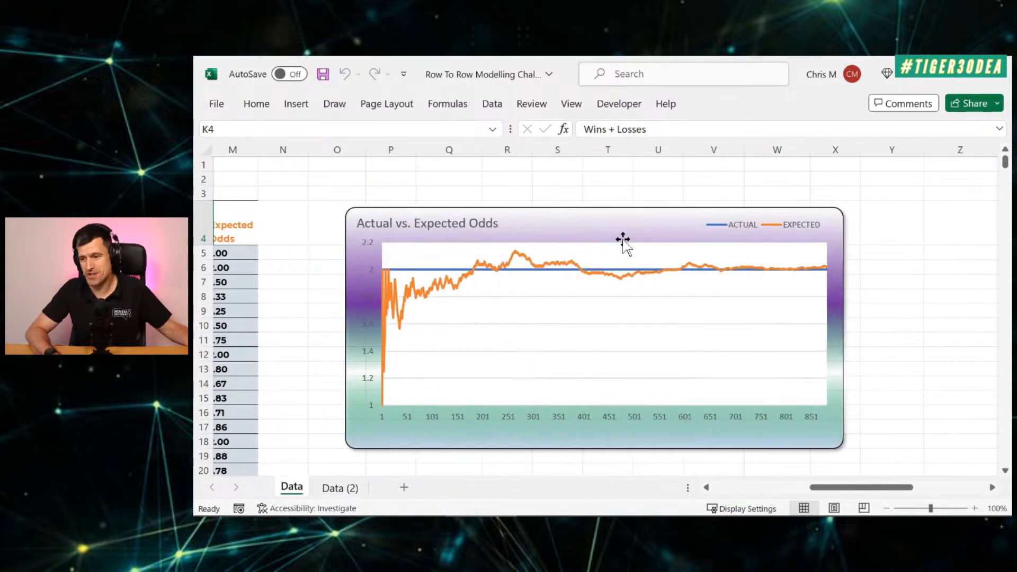
click(531, 250)
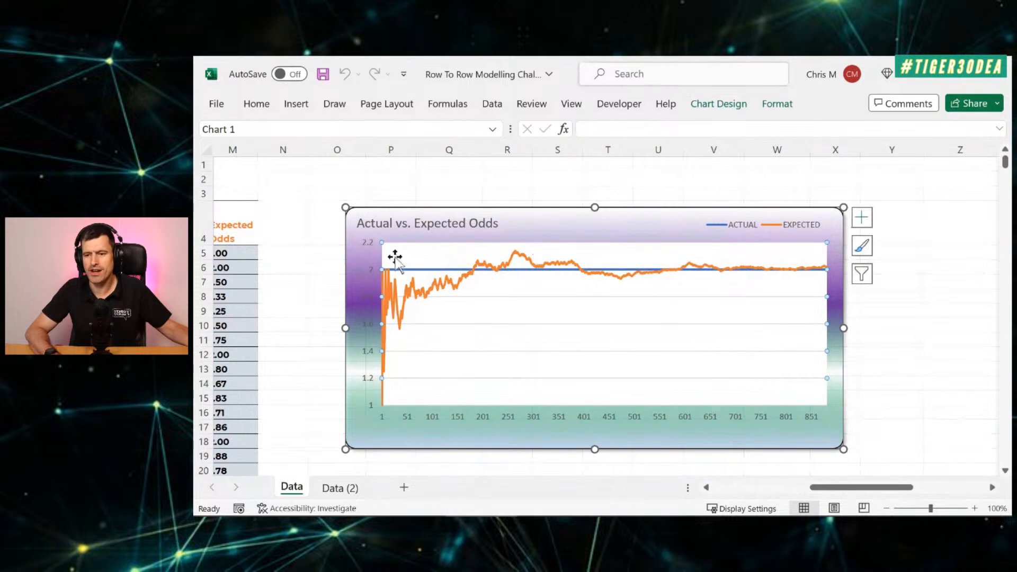
click(318, 259)
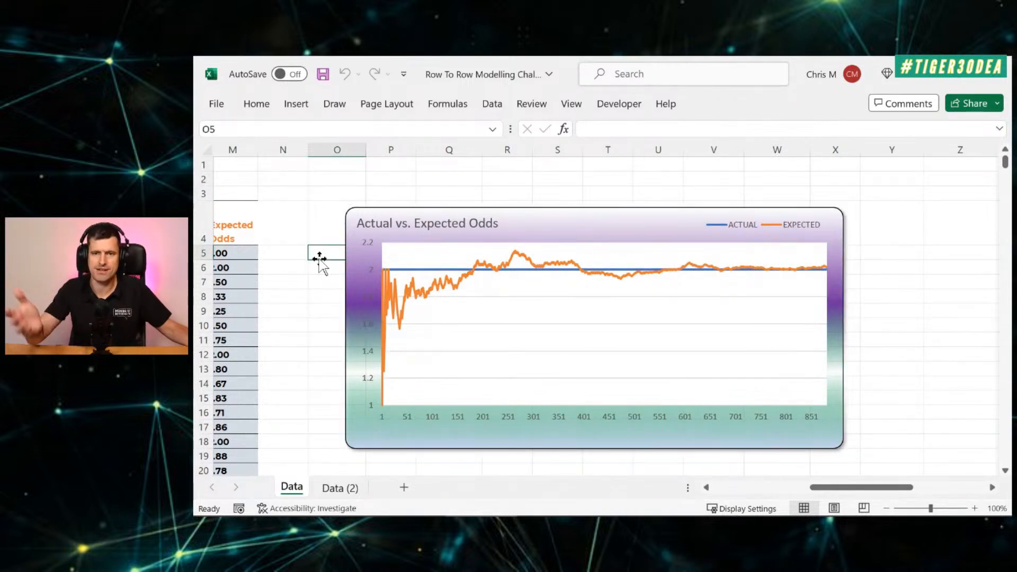
scroll(319, 259, left, 3)
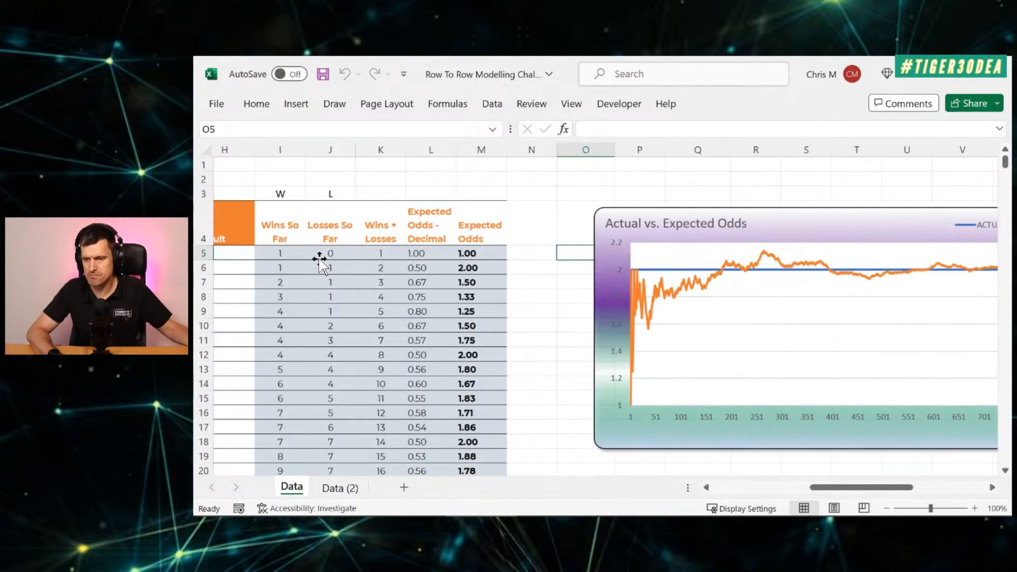
Step: Inspect the first Expected Odds - Decimal formula and the row 5 entries back towards the start of the table
click(461, 212)
key(Down)
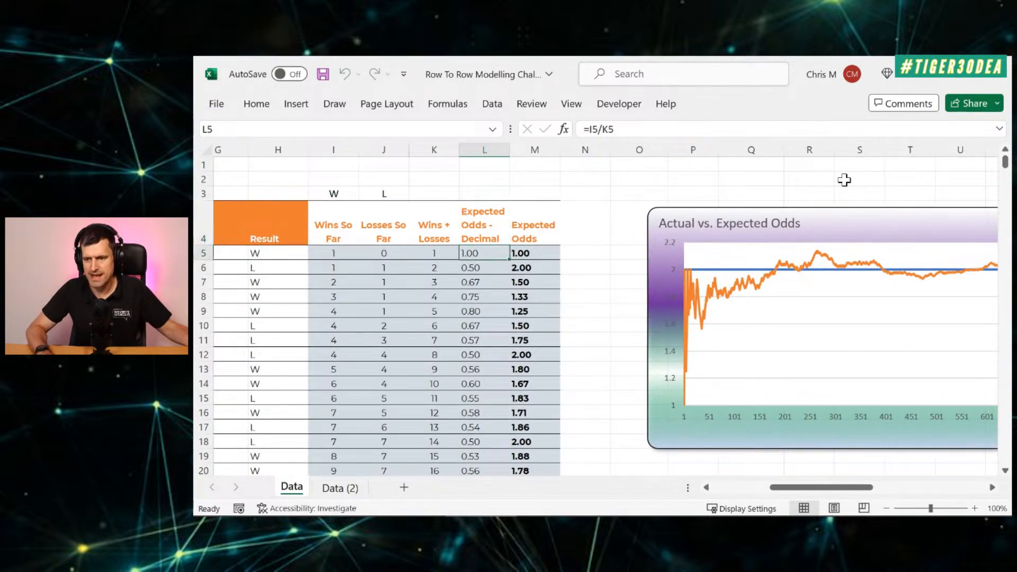
key(Left)
key(Left)
key(Left)
key(Left)
key(Left)
key(Left)
key(Left)
key(Left)
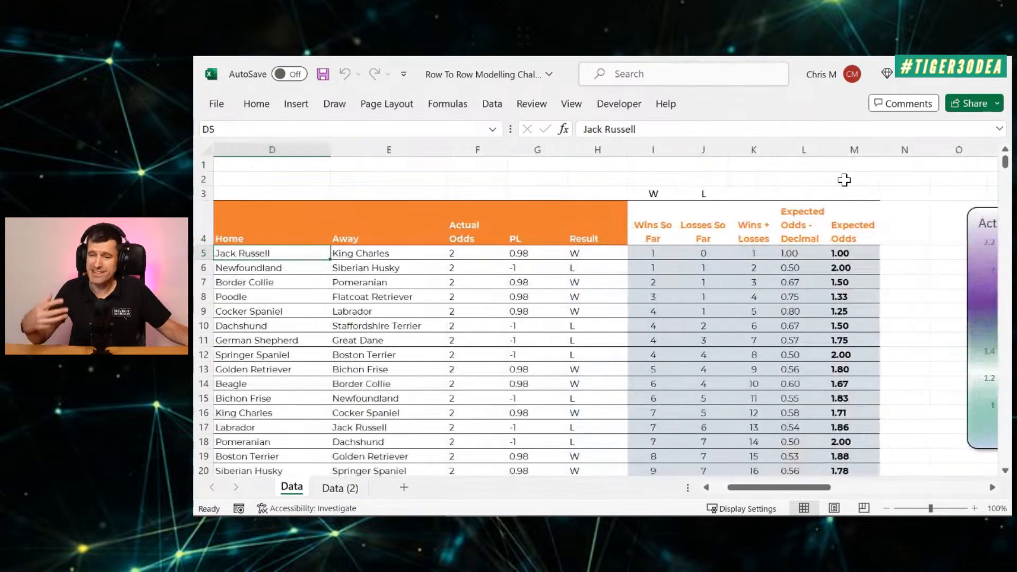
key(Up)
key(Left)
key(Left)
key(Left)
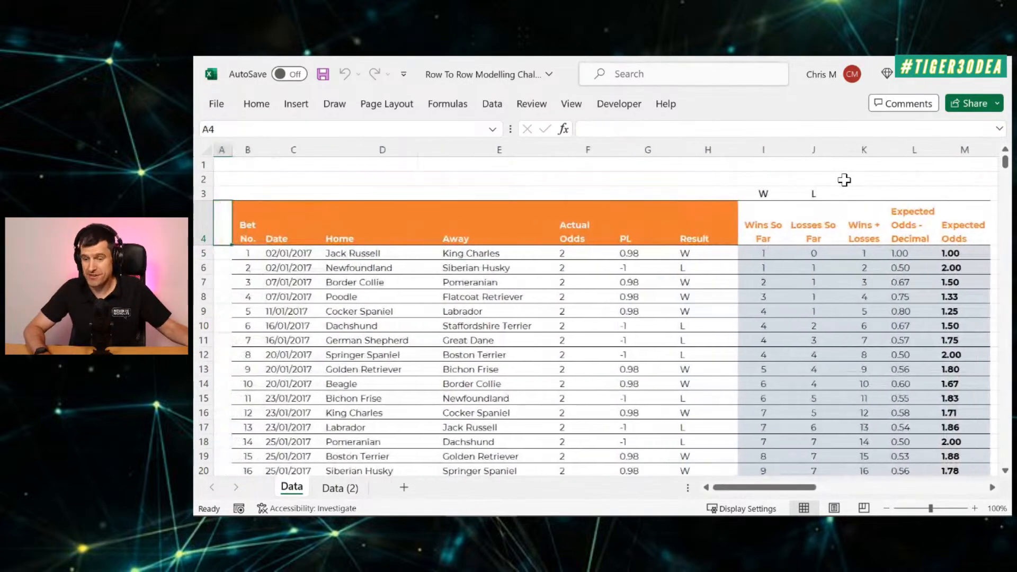
Step: Review the header row, from the source columns Bet No. to Result through the calculated columns Wins So Far to Expected Odds
key(Right)
key(shift+Right)
key(shift+Right)
key(shift+Right)
key(shift+Right)
key(shift+Right)
key(shift+Right)
key(shift+Right)
key(shift+Right)
key(shift+Left)
key(shift+Left)
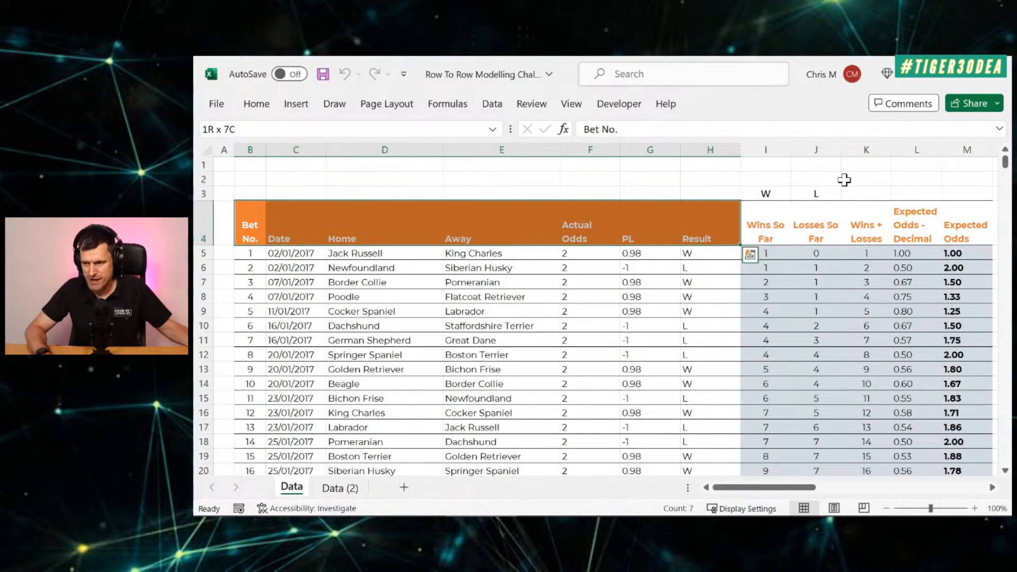
key(Right)
key(Right)
key(Right)
key(Right)
key(Right)
key(Right)
key(Right)
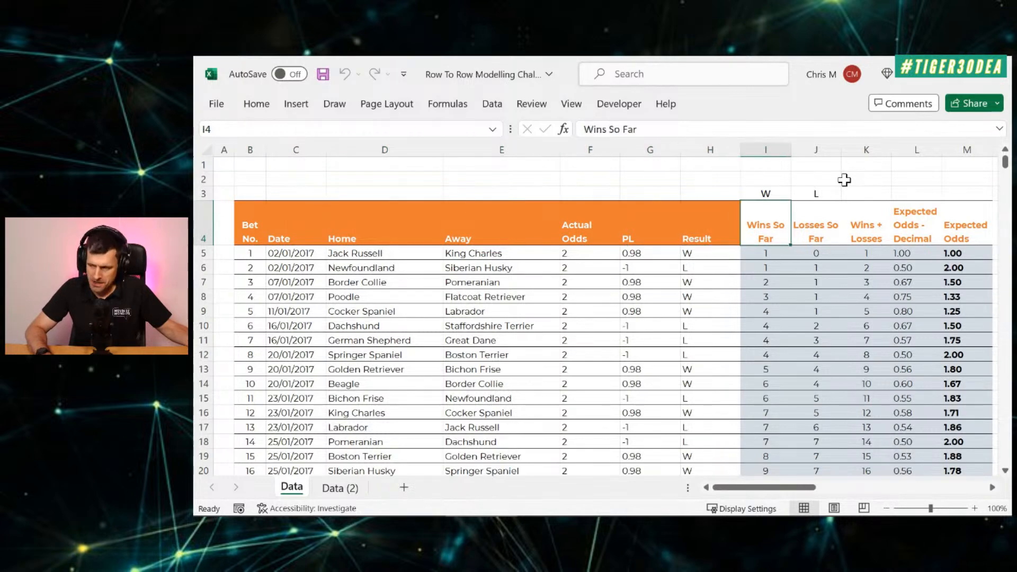
key(Right)
key(Right)
key(Right)
key(Right)
key(Right)
key(Right)
key(Right)
key(Left)
key(Left)
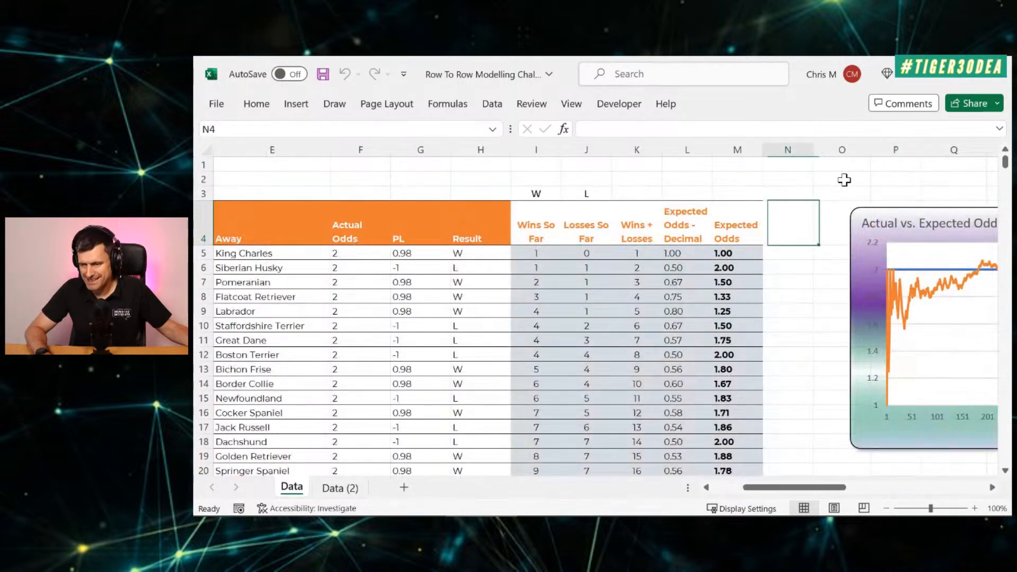
key(Left)
key(Left)
key(Left)
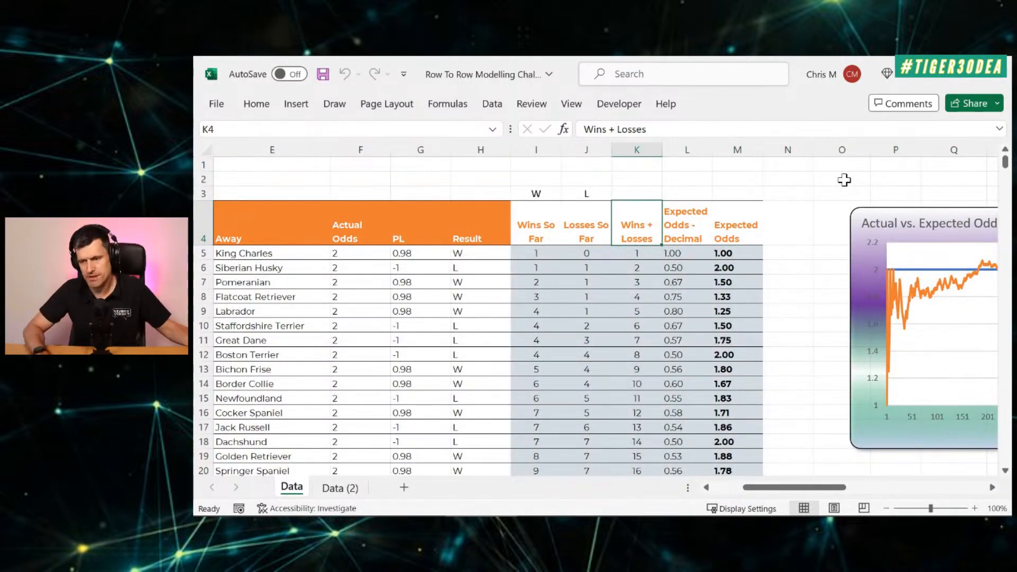
Step: Examine the COUNTIF formulas in the first rows of the Wins So Far column
key(Down)
key(Left)
key(Left)
key(Left)
key(Right)
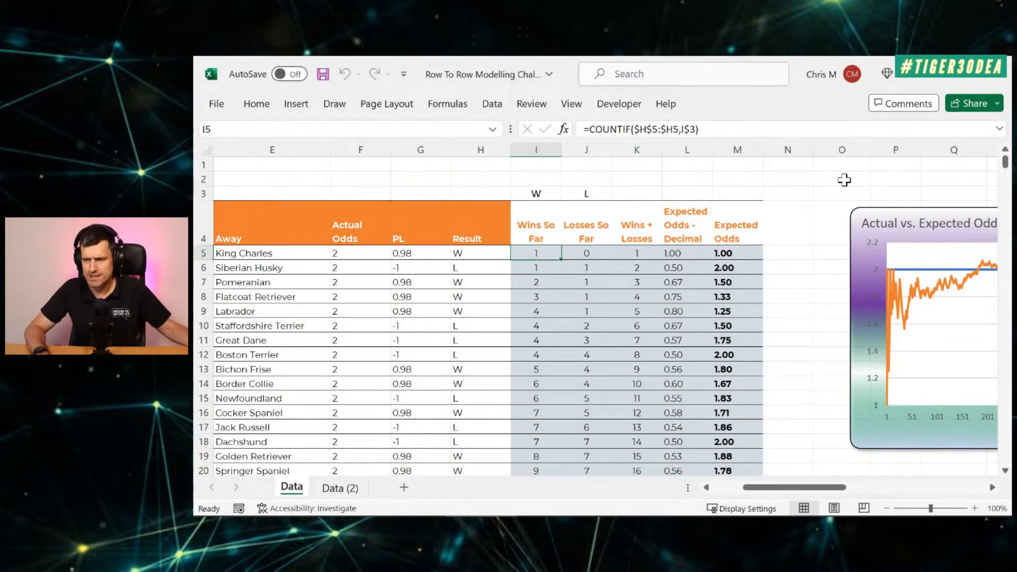
key(Down)
key(Down)
key(Down)
key(Up)
key(Up)
Step: Compare how the COUNTIF range changes between rows 5 and 8 of Wins So Far against the Result column
key(Up)
key(Up)
key(Up)
key(Down)
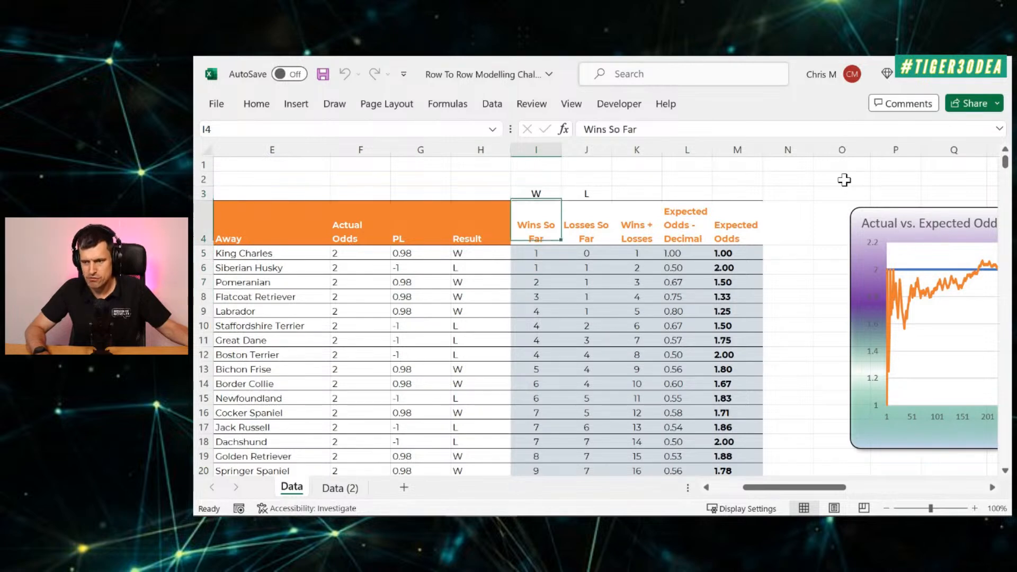
key(ctrl+shift+Down)
key(Down)
key(Up)
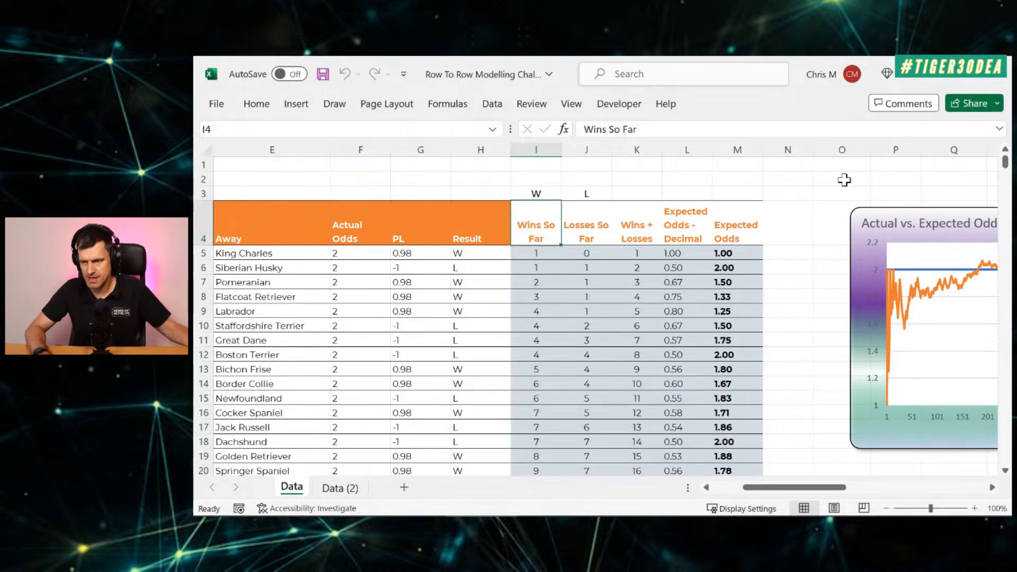
key(Left)
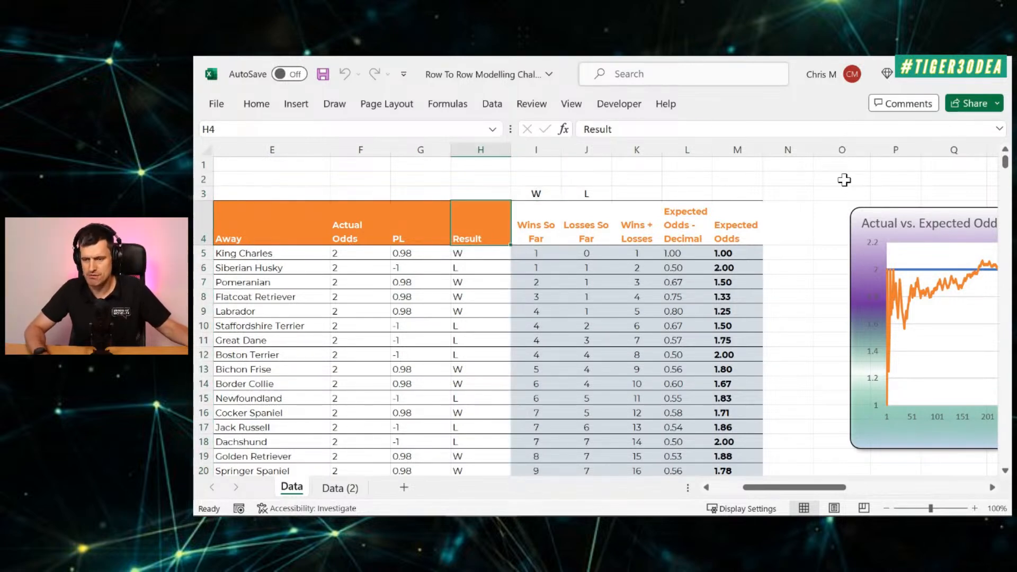
key(Right)
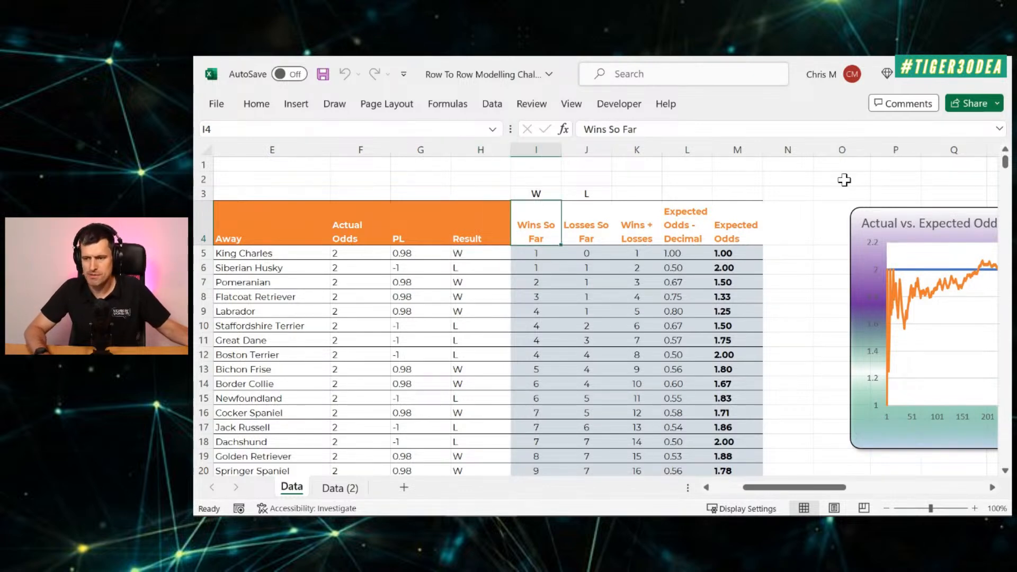
key(Down)
key(Down)
key(Down)
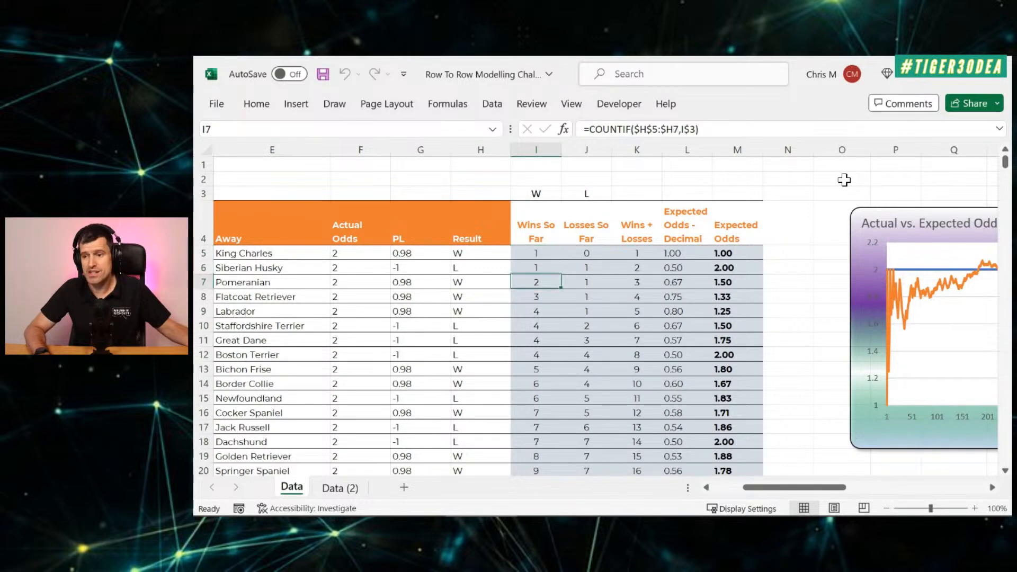
key(Up)
key(Up)
key(Down)
key(Down)
key(Down)
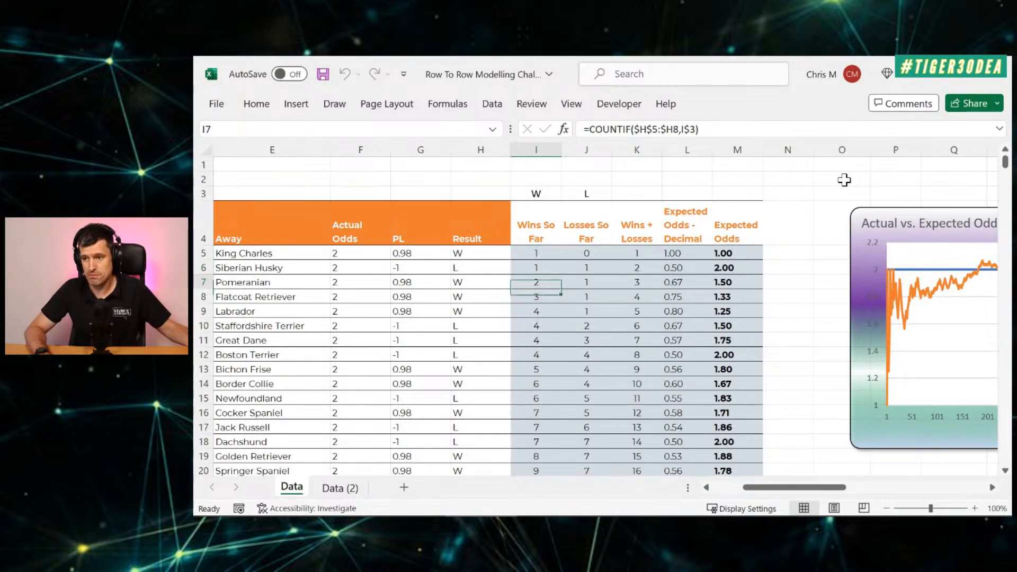
key(Up)
key(Up)
key(Up)
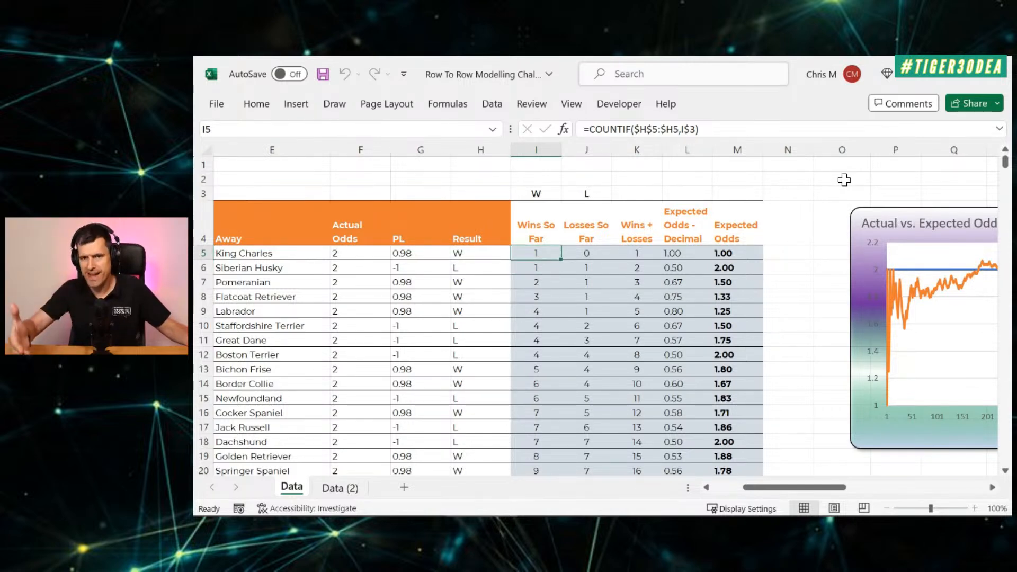
key(Left)
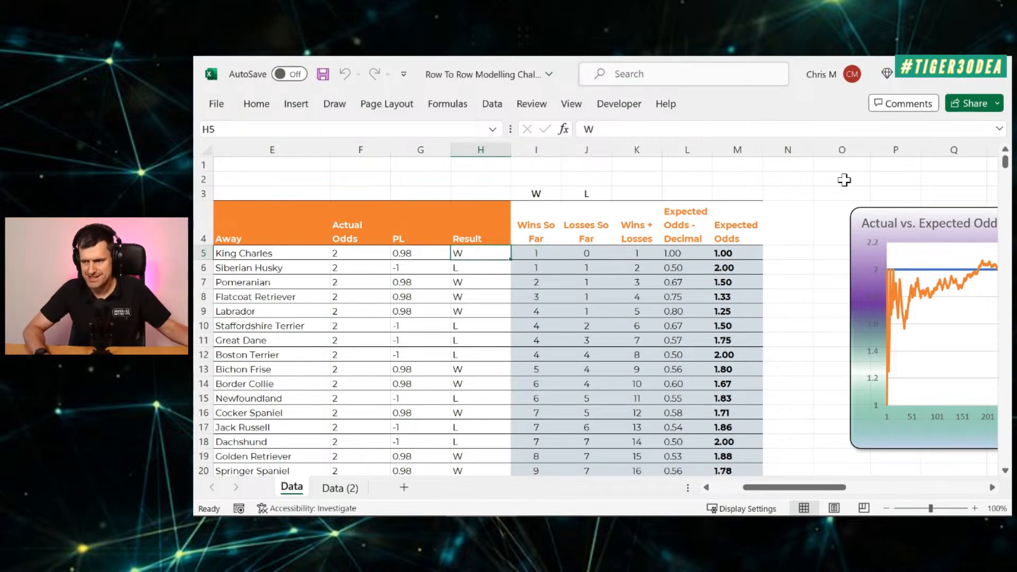
key(Right)
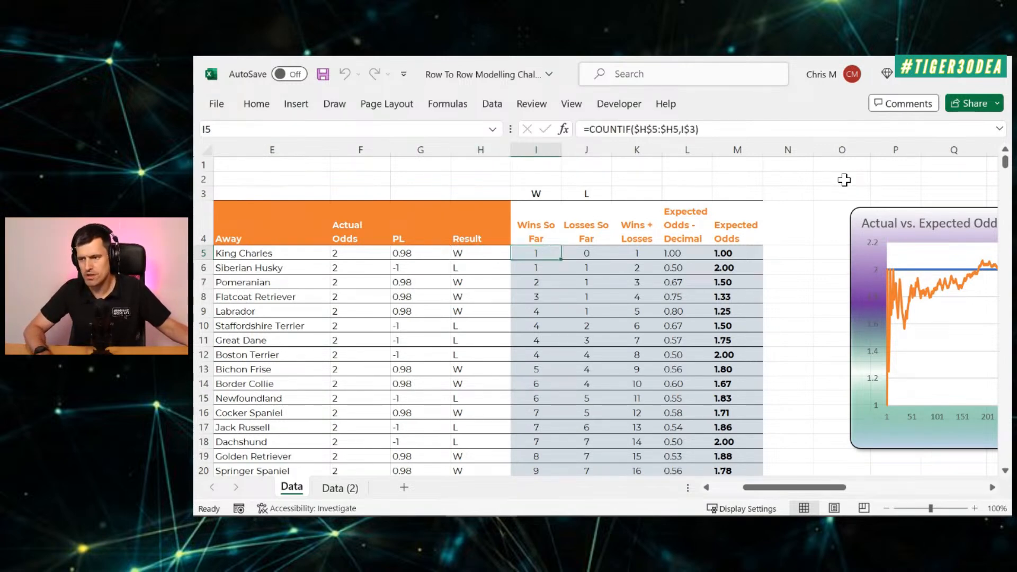
Step: Clear the contents of all calculated columns, I5:M885, on the Data (2) sheet, keeping the headers
click(340, 488)
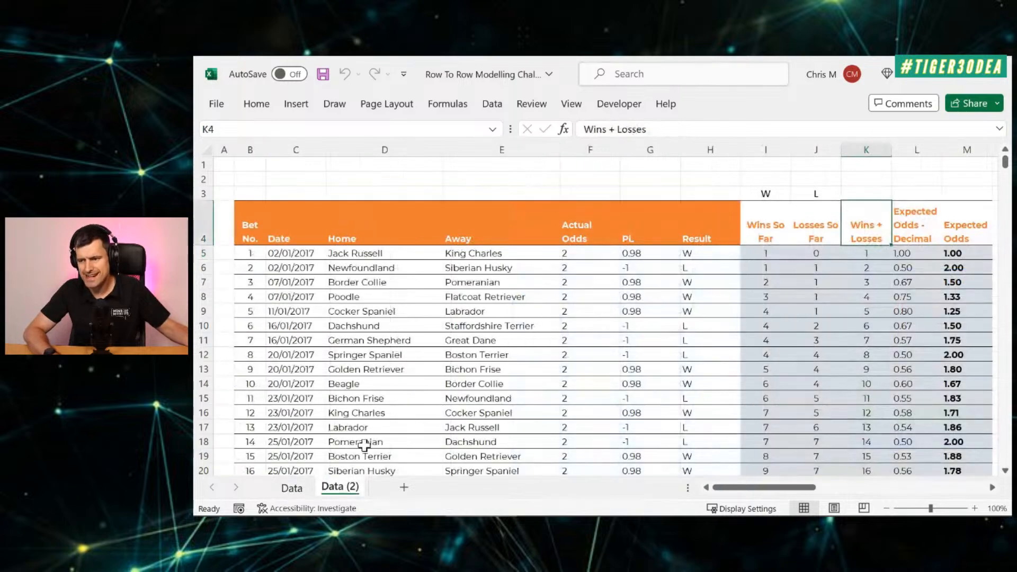
click(763, 253)
key(ctrl+shift+Right)
key(ctrl+shift+Down)
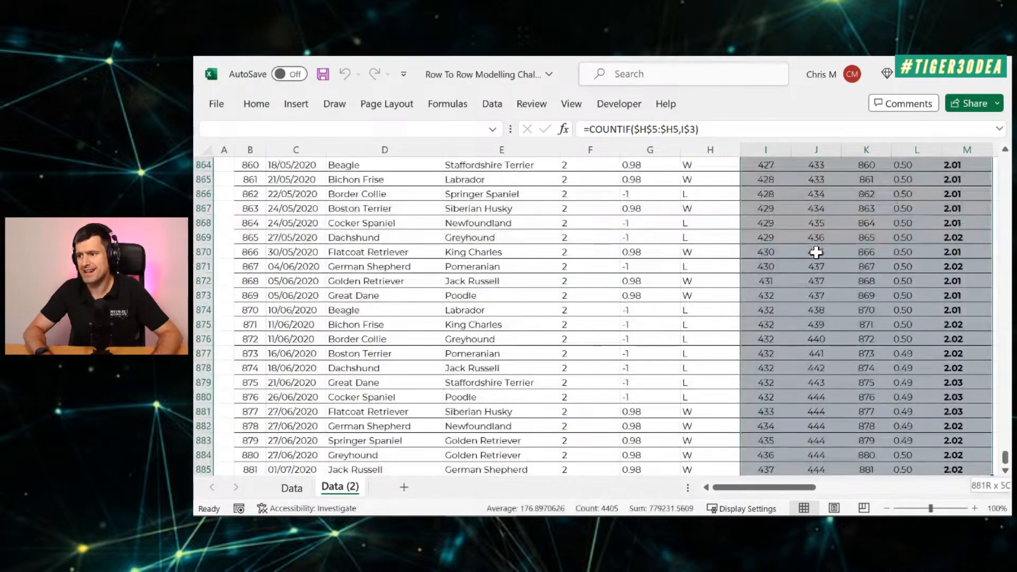
key(Delete)
key(Up)
key(Up)
key(Up)
key(Up)
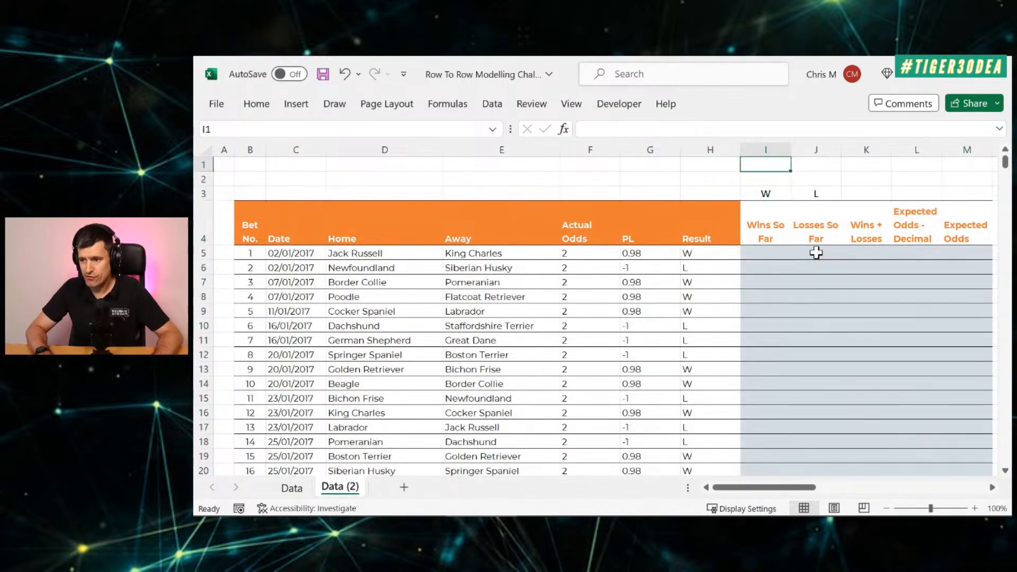
key(Down)
key(Down)
key(Down)
key(Right)
key(Right)
key(Right)
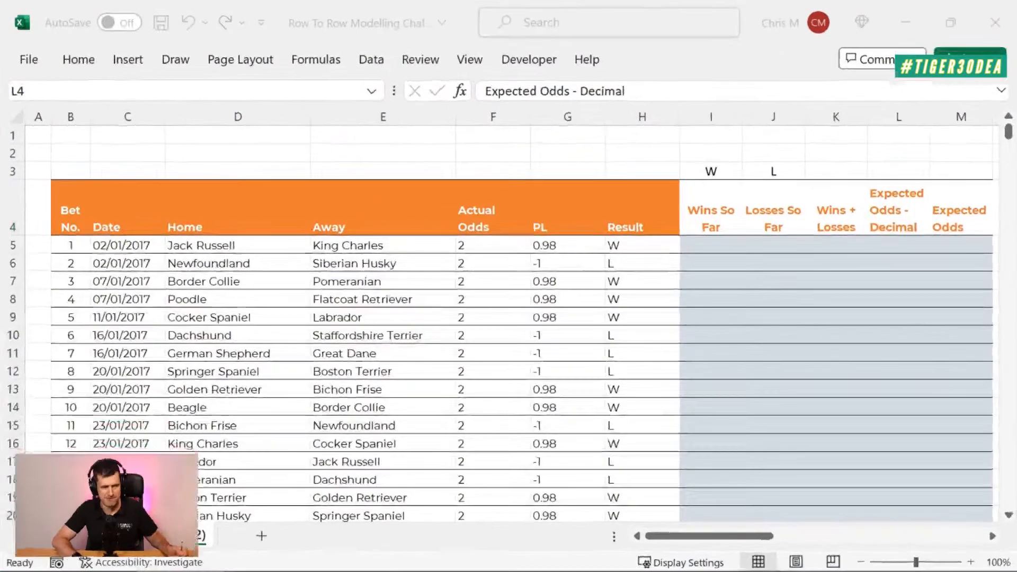
Step: Examine the W and L entries in the first rows of the Result column, starting from the empty Wins So Far cell I5
click(716, 246)
click(716, 246)
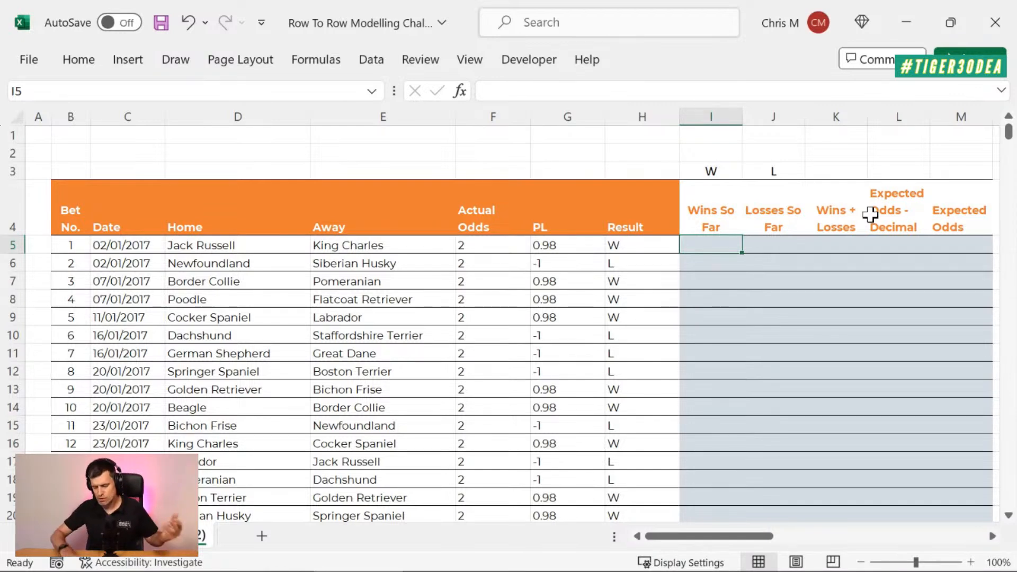
key(Down)
key(Left)
key(Up)
key(Down)
key(Down)
key(Down)
key(Down)
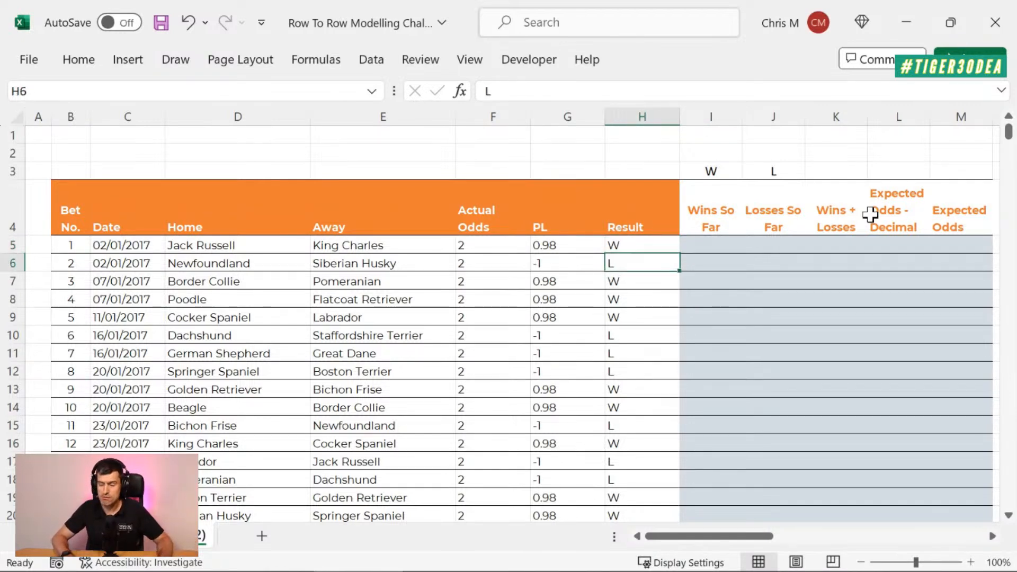
key(Down)
key(Down)
key(Up)
key(Up)
key(Up)
key(Up)
key(Up)
key(Up)
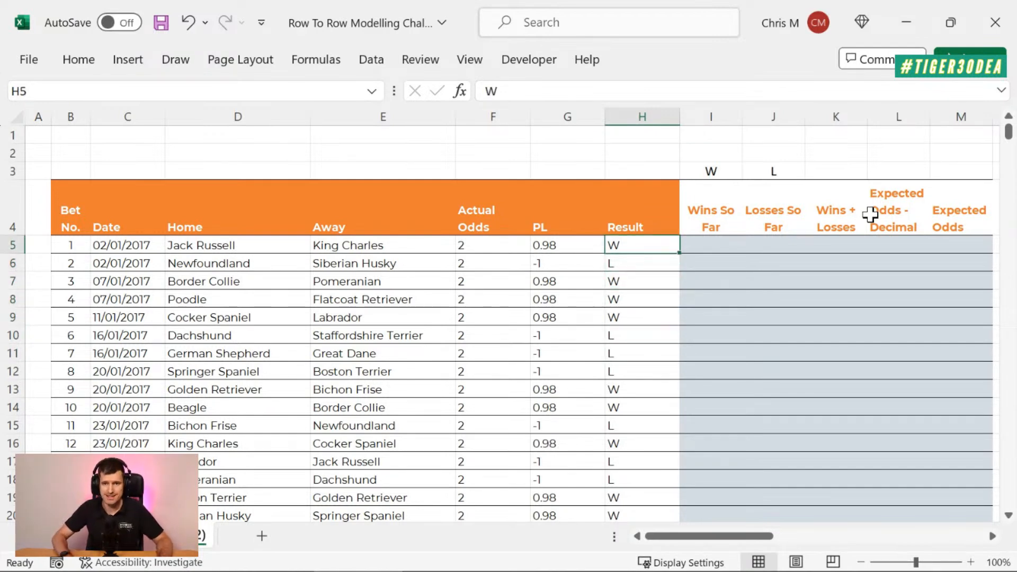
Step: Enter =COUNTIF(H5:H885,"W") in I5, the first Wins So Far cell, covering the whole Result column
key(Right)
text(=countif()
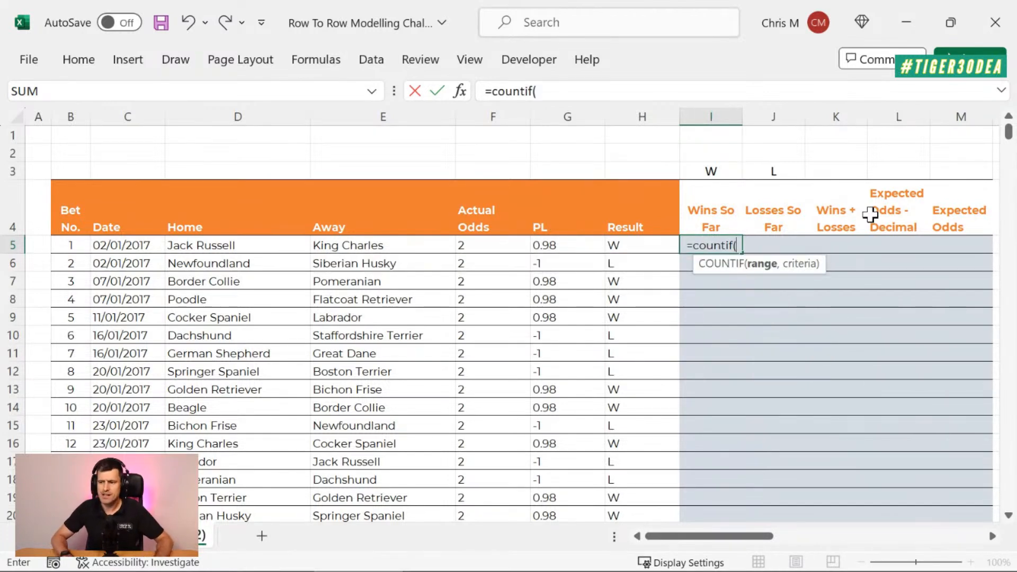
key(Left)
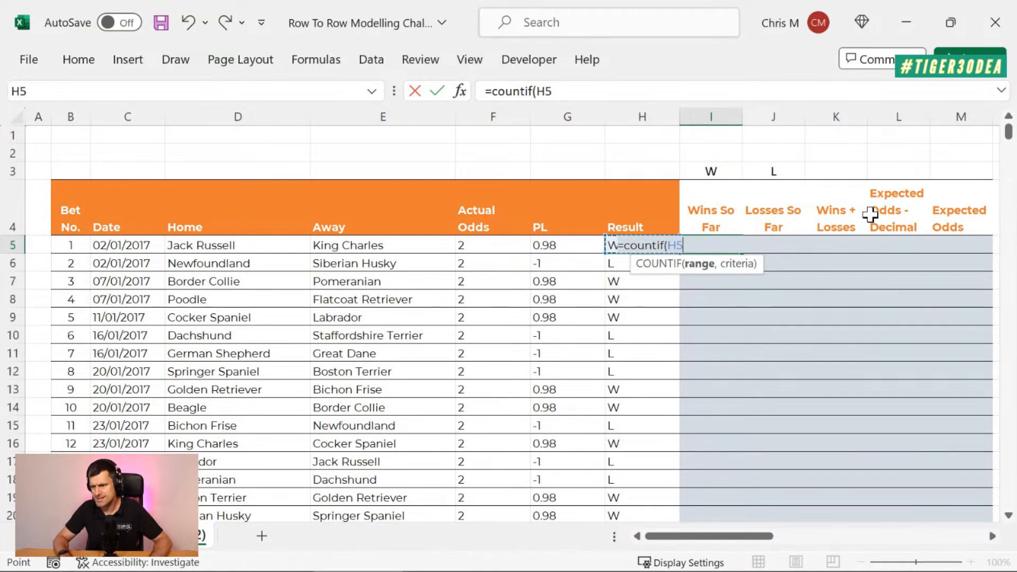
key(ctrl+shift+Down)
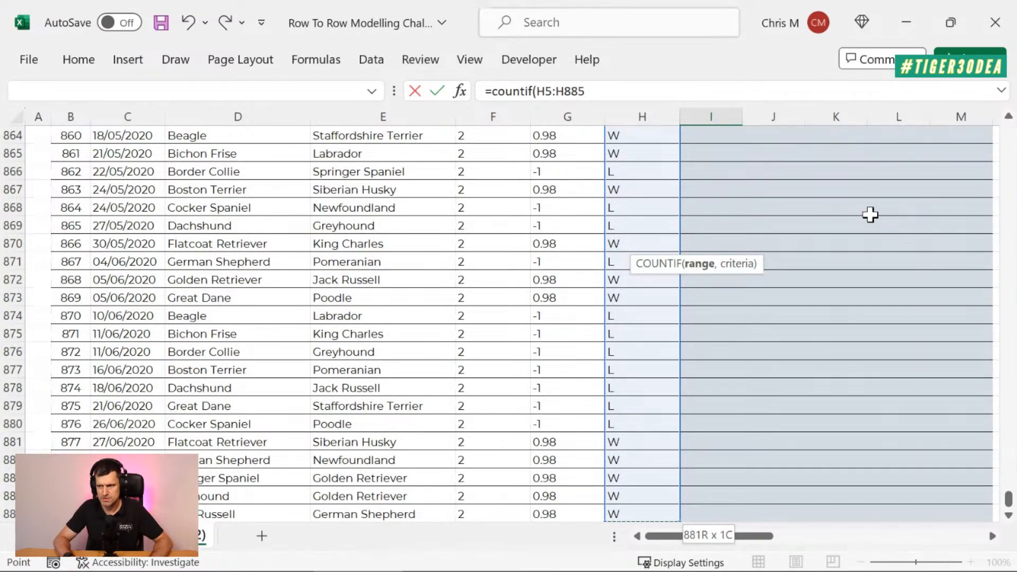
text(,)
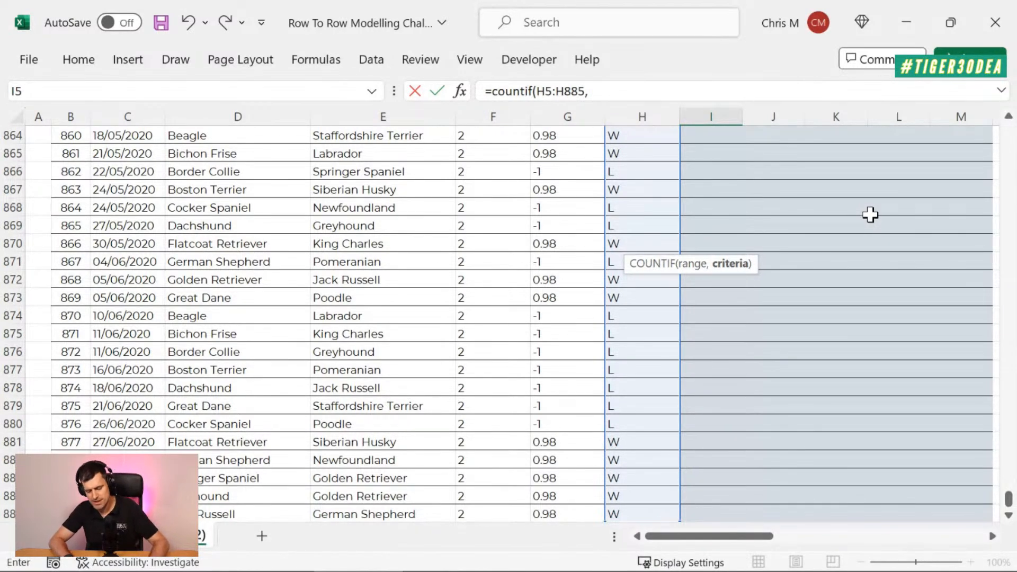
text(W)
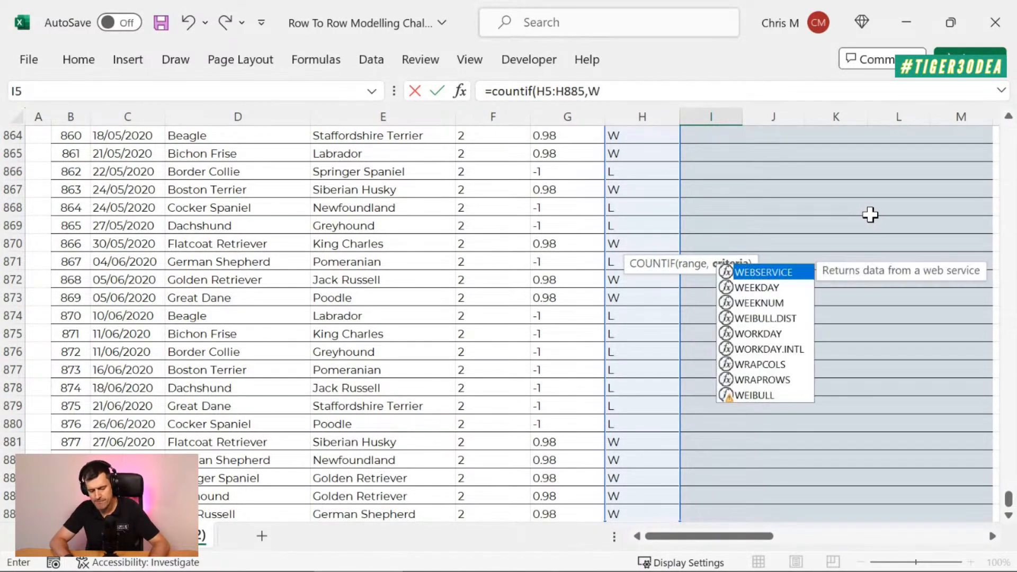
key(BackSpace)
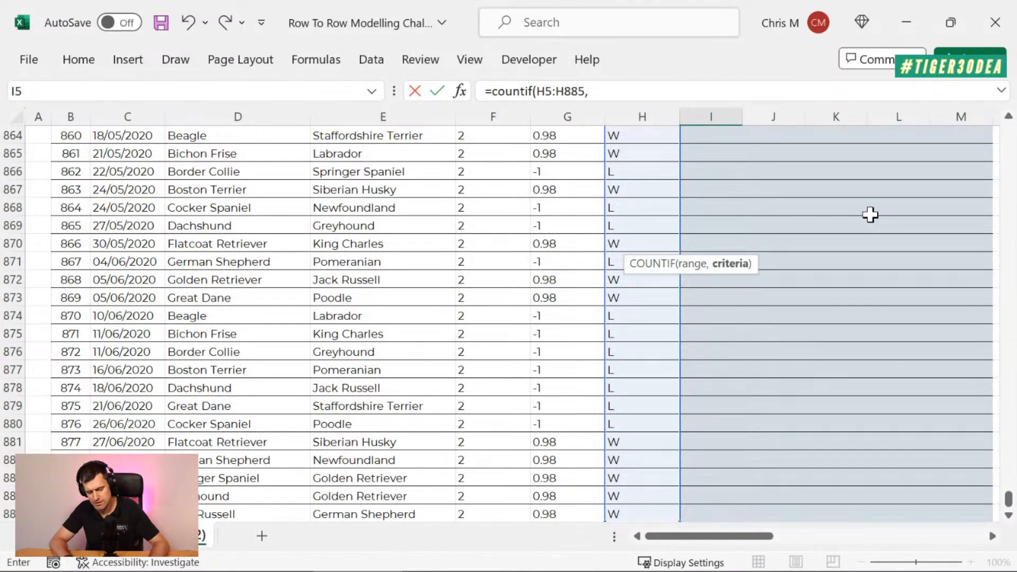
text("W")
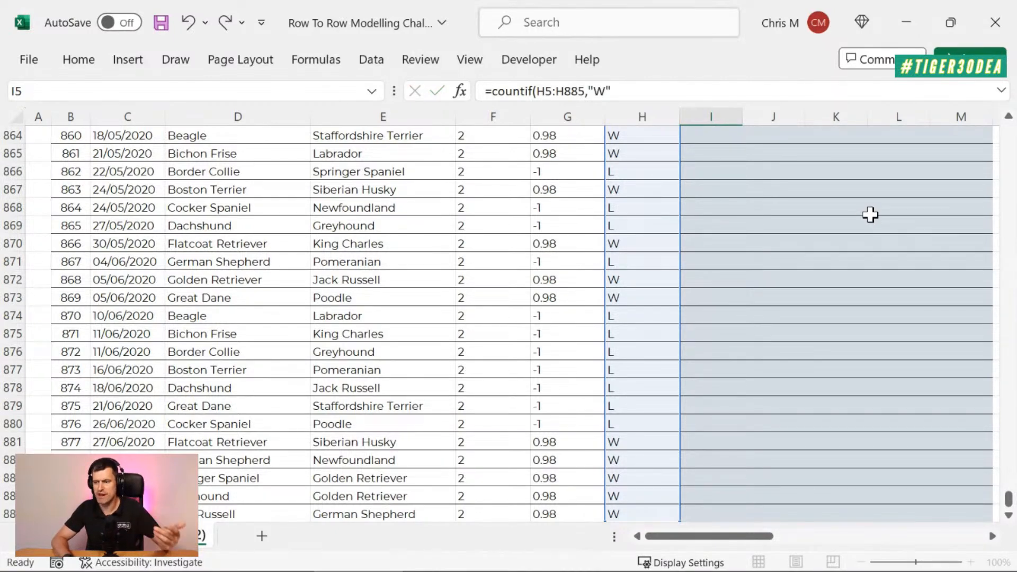
key(Return)
Step: Check the Wins So Far count in I5 against the Result entries in the first rows
key(Up)
key(Up)
key(Up)
key(Up)
key(Down)
key(Down)
key(Down)
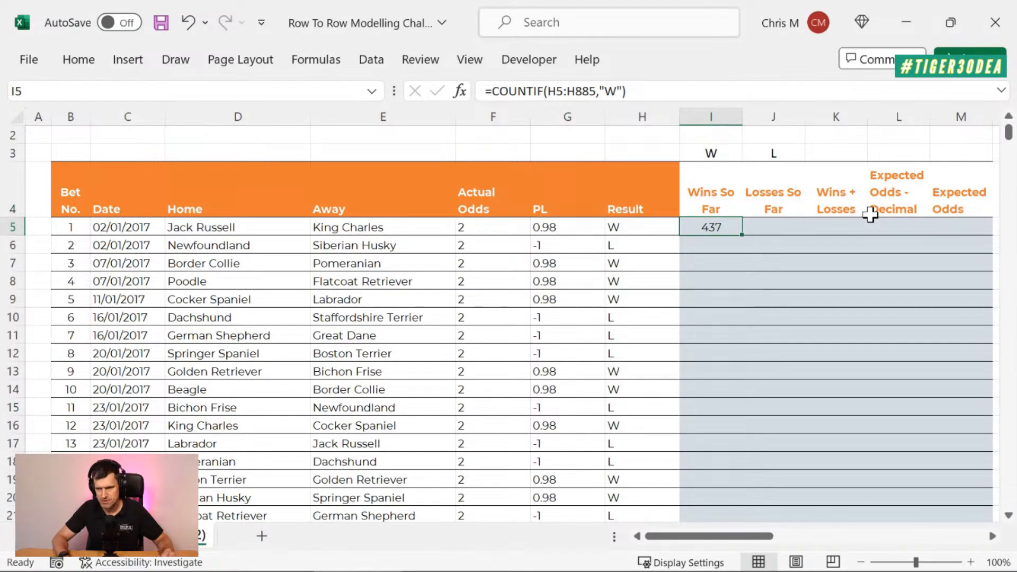
click(622, 226)
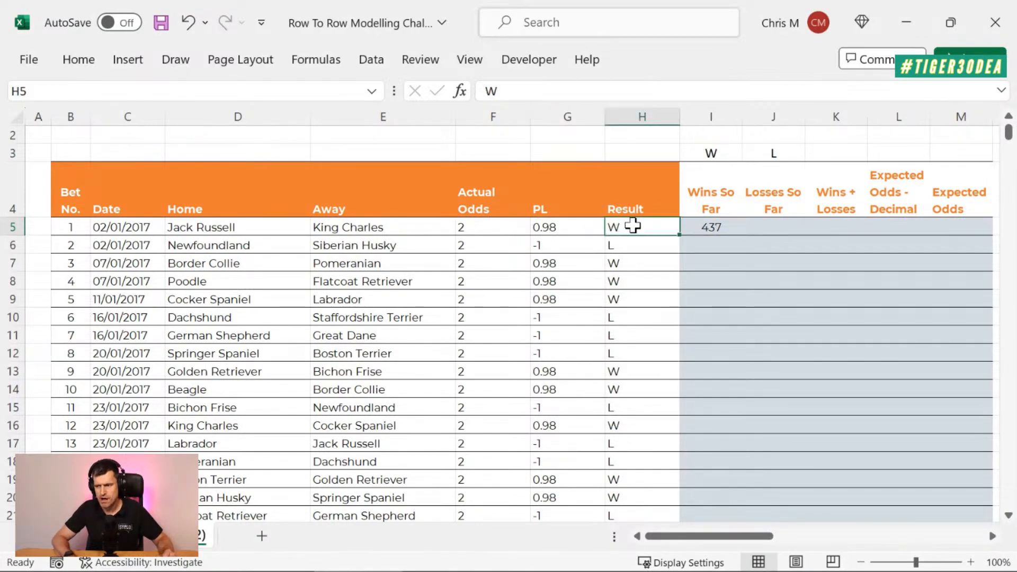
key(Right)
key(Down)
key(Left)
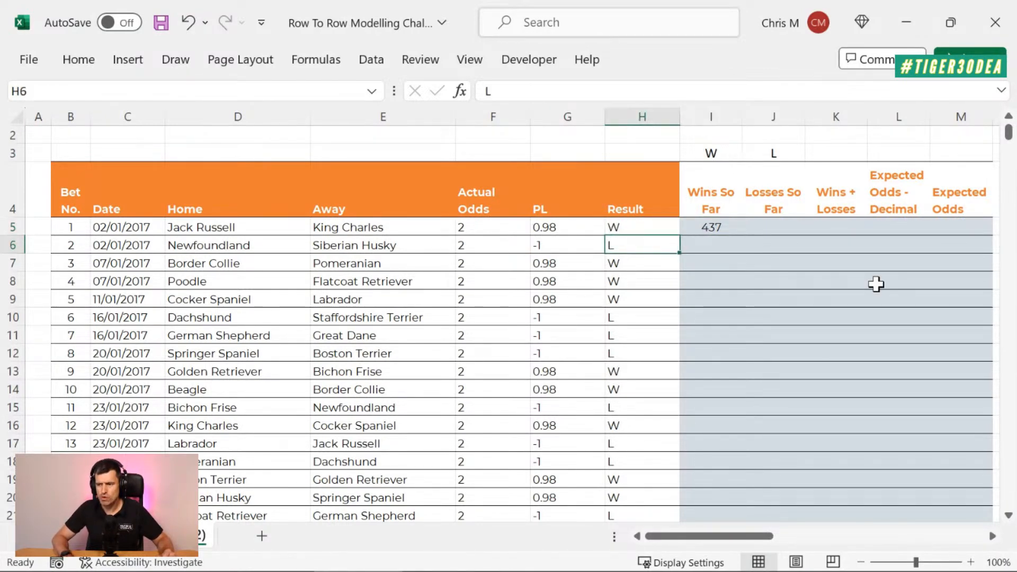
key(shift+Down)
key(shift+Down)
key(shift+Down)
key(shift+Down)
key(shift+Down)
key(shift+Down)
key(shift+Down)
key(Up)
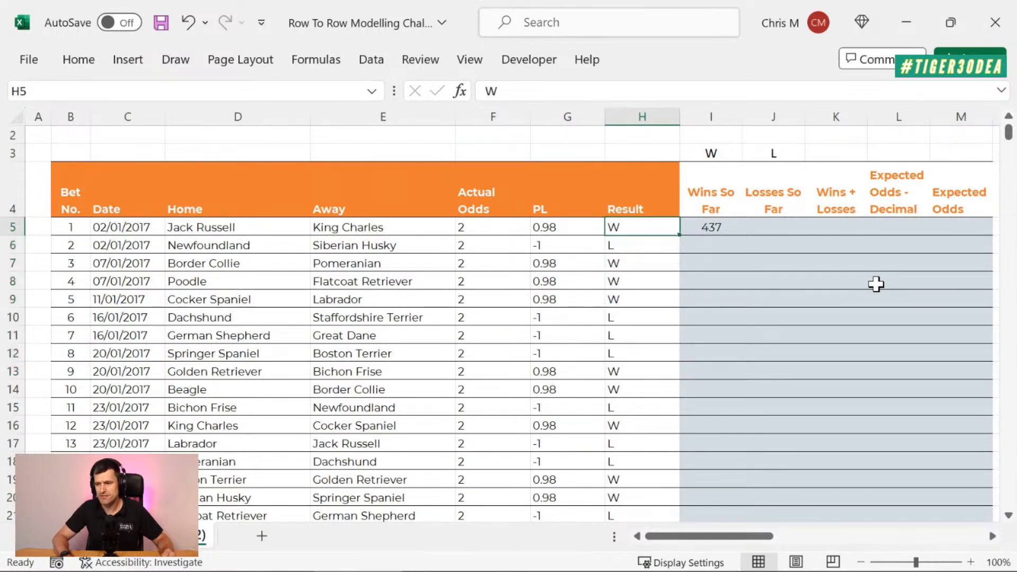
key(Right)
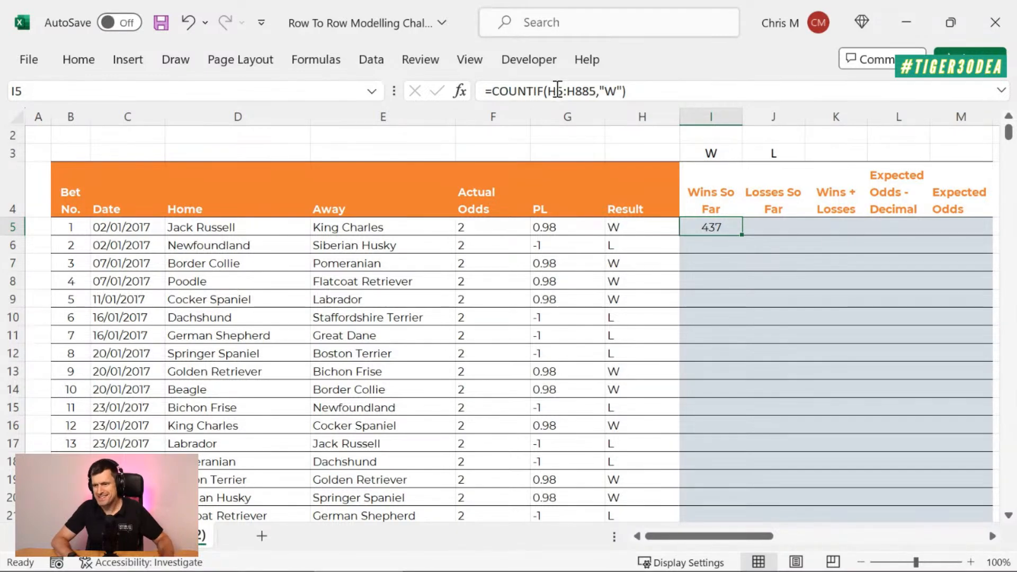
Step: Shorten the COUNTIF range in I5 to H5:H5
click(557, 91)
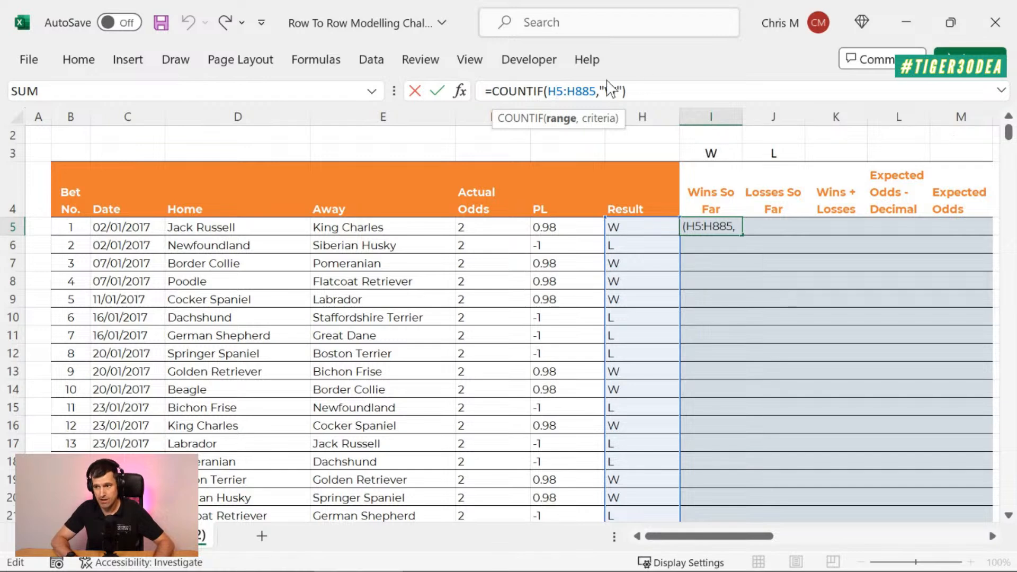
click(592, 88)
key(BackSpace)
key(BackSpace)
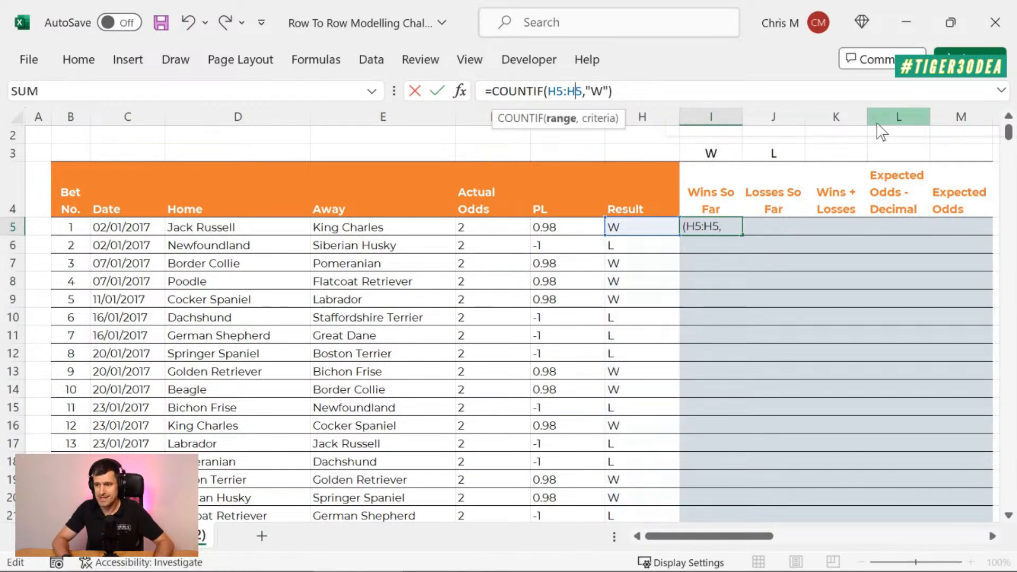
Step: Make the start of the I5 range absolute as $H$5 and fill the formula down the Wins So Far column
click(555, 92)
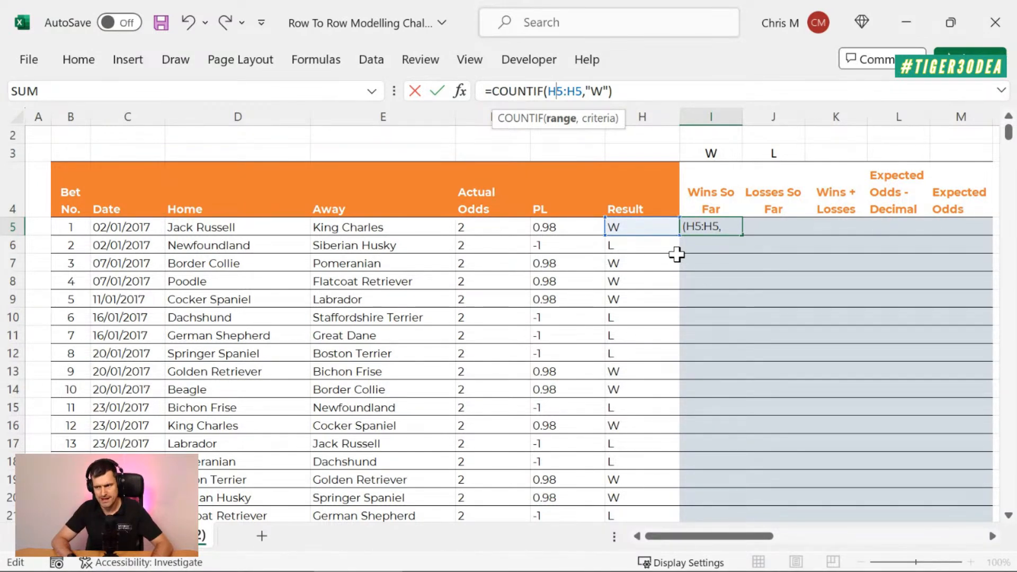
key(F4)
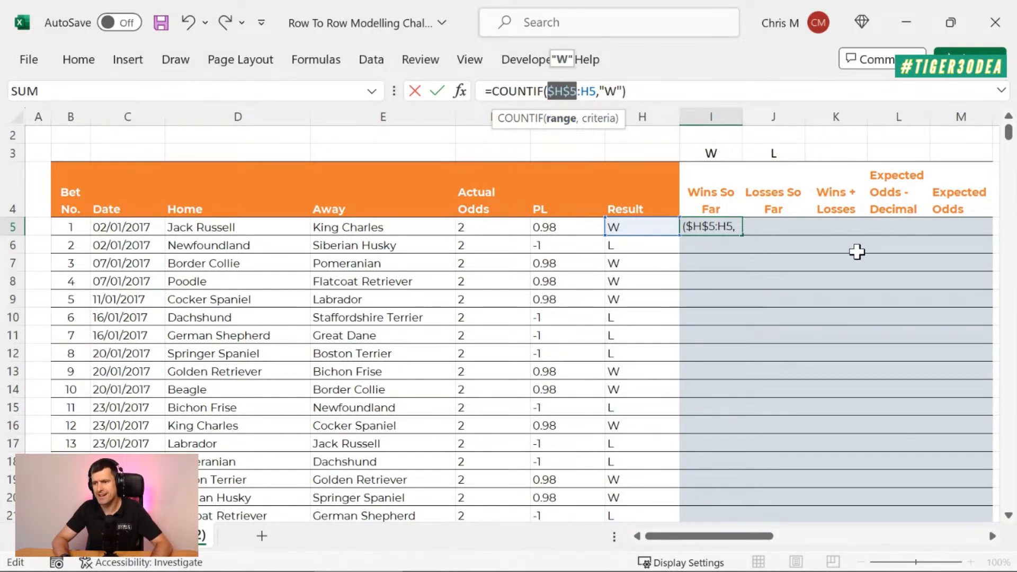
key(Return)
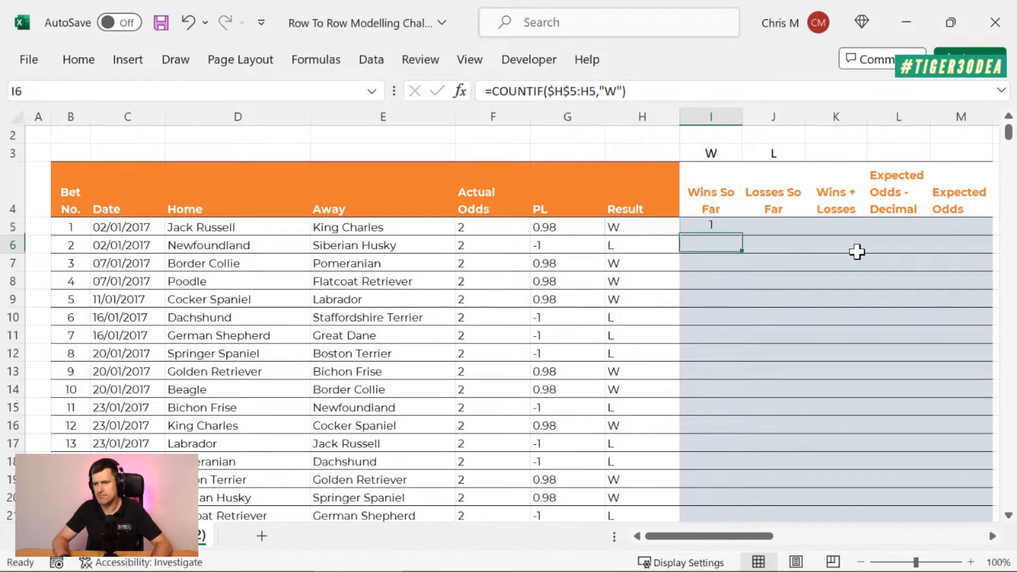
key(Up)
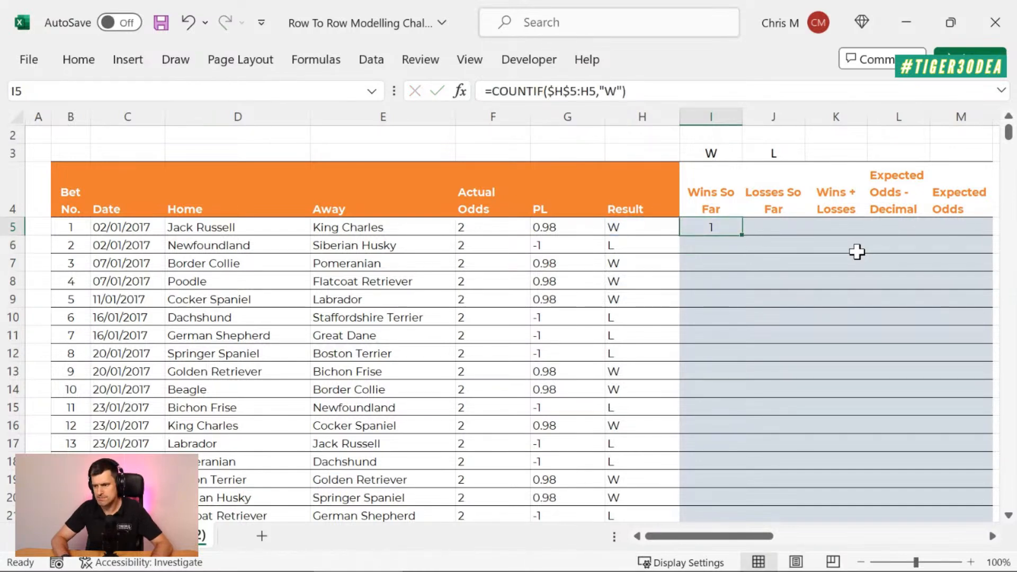
double_click(744, 234)
Step: Inspect row by row how the COUNTIF range expands in the Wins So Far formulas from I6 to I12
click(711, 245)
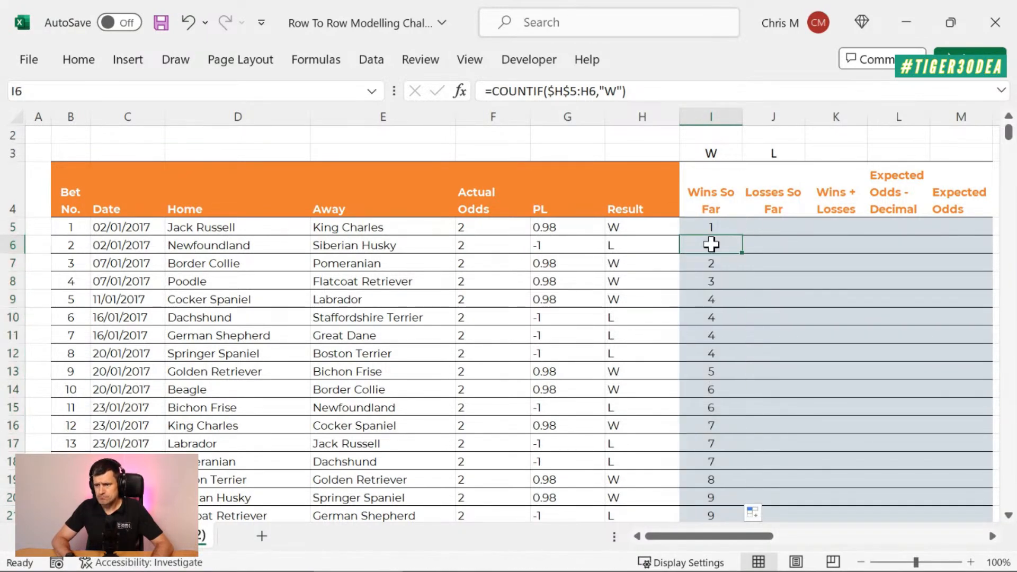
key(F2)
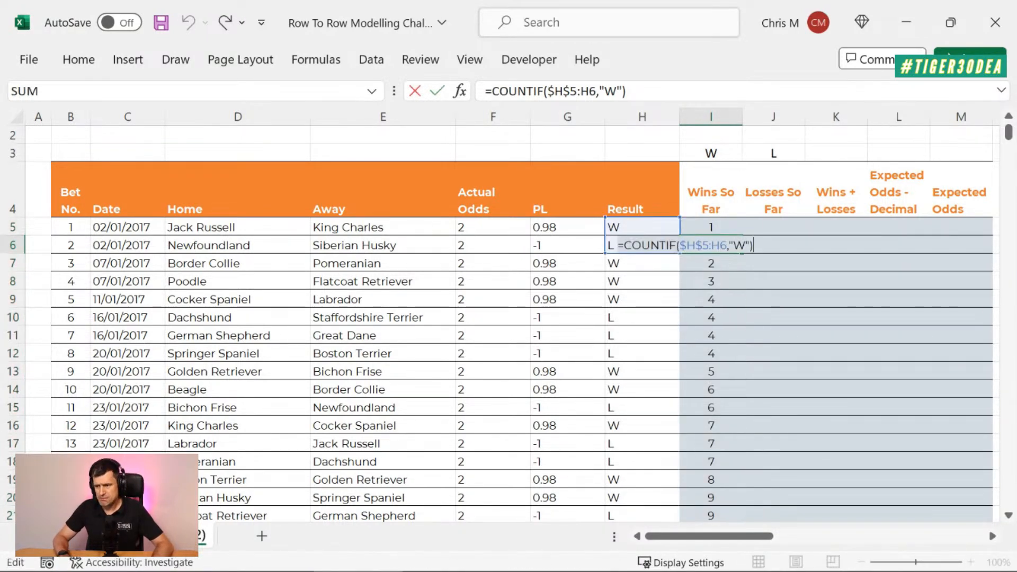
key(Escape)
key(Down)
key(F2)
key(Escape)
key(Down)
key(F2)
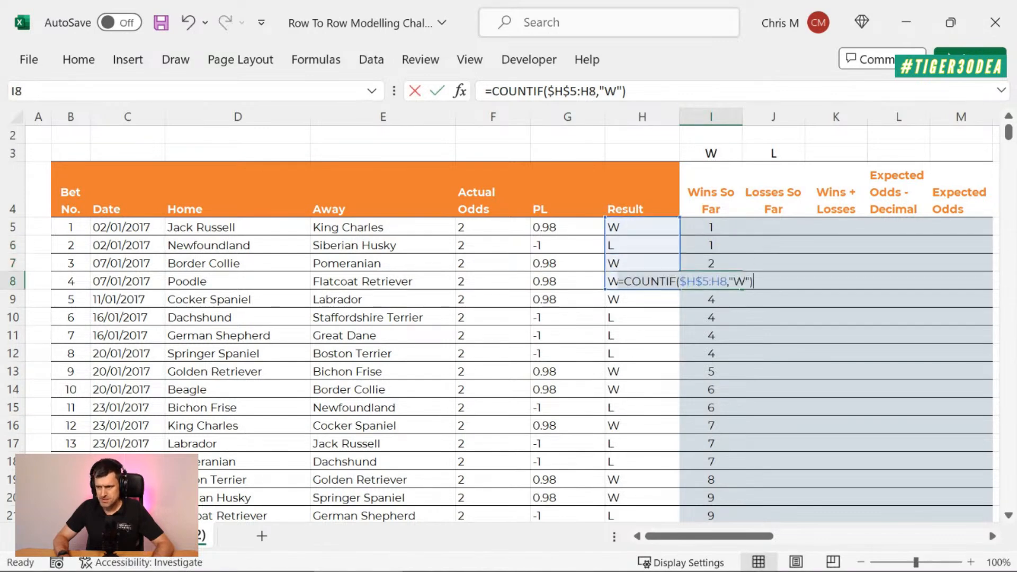
key(Escape)
key(Down)
key(F2)
key(Escape)
key(Down)
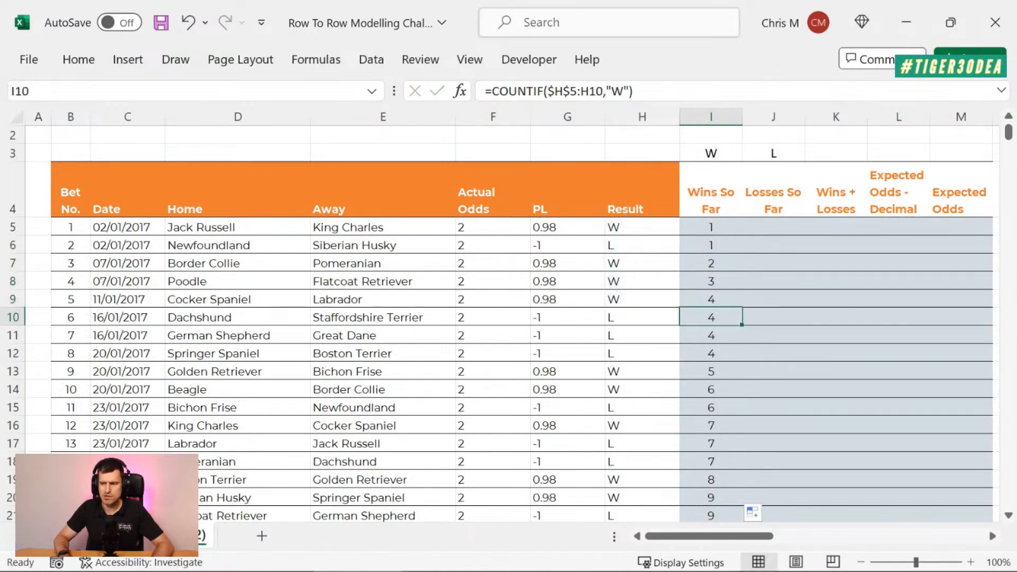
key(F2)
key(Escape)
key(Down)
key(F2)
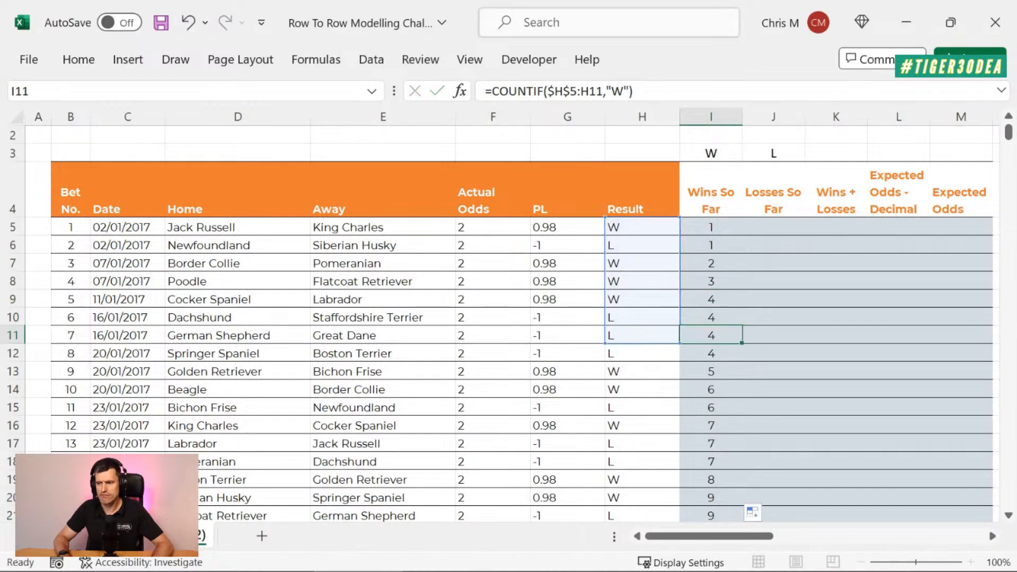
key(Escape)
key(Down)
key(F2)
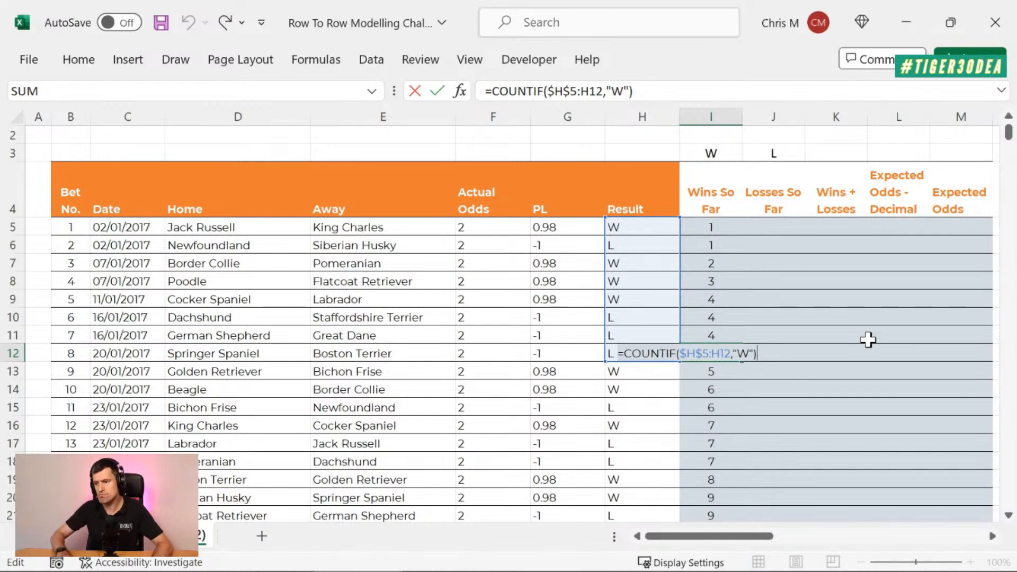
Step: Compare the Result ranges counted by the Wins So Far formulas in I8 and I12
key(Escape)
key(Up)
key(Up)
key(Up)
key(Up)
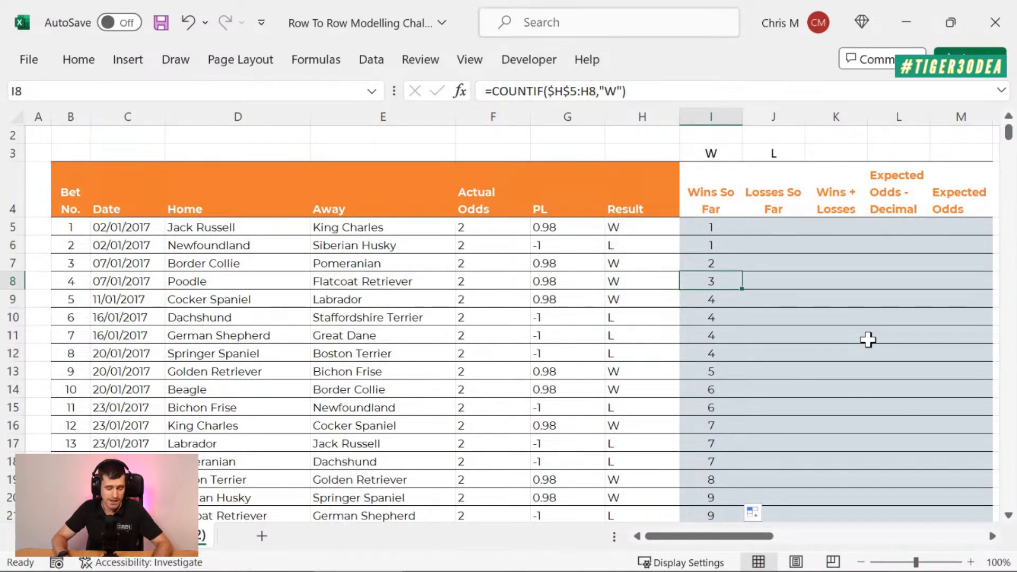
key(F2)
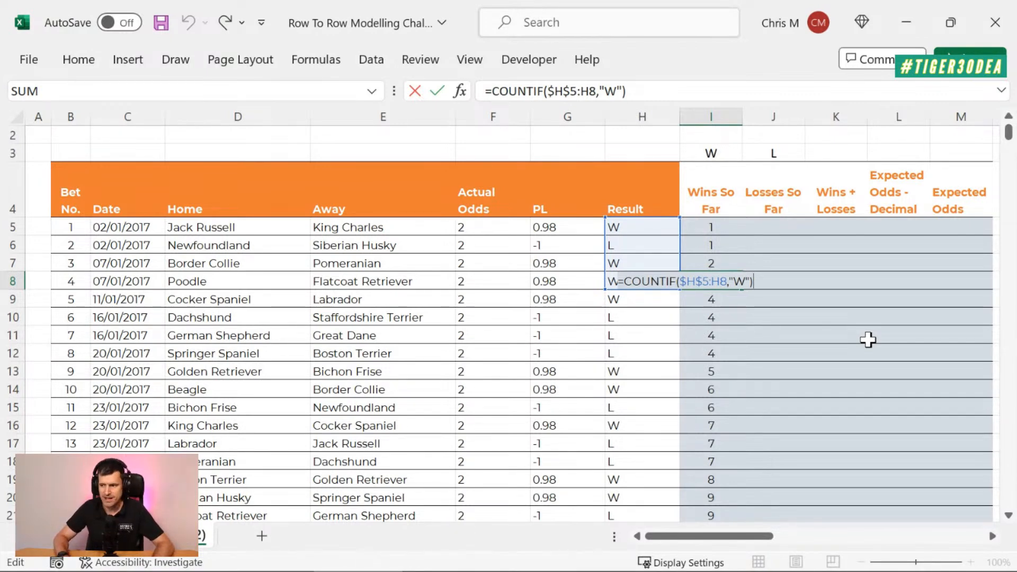
key(Return)
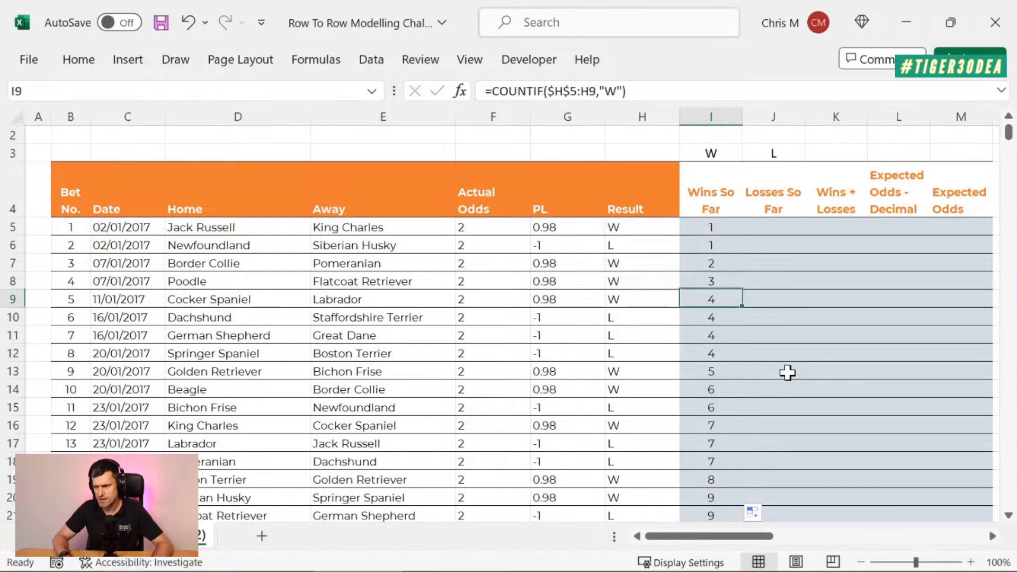
key(Down)
key(Down)
key(Down)
key(F2)
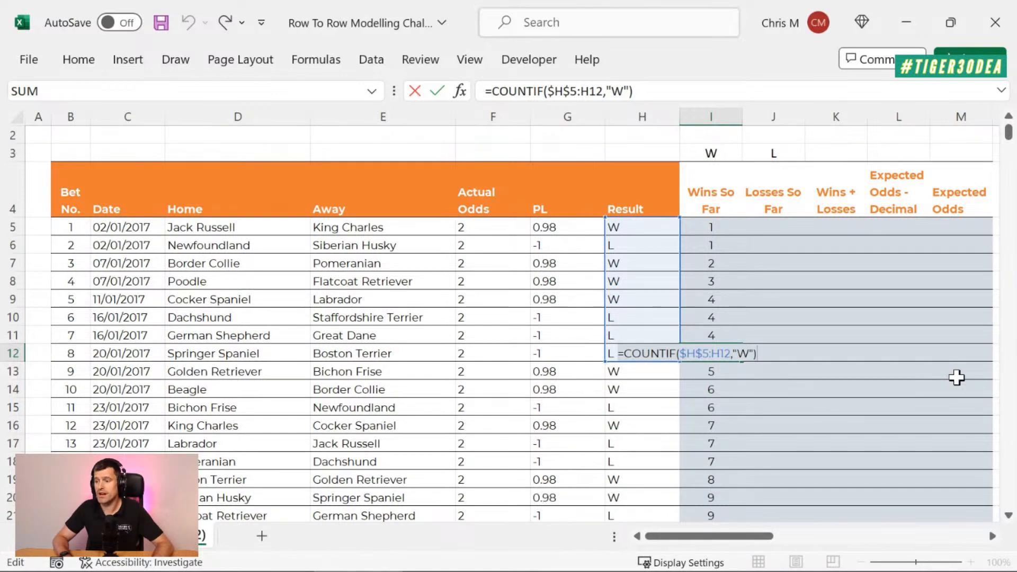
key(Escape)
key(Up)
key(Up)
key(Up)
key(Up)
key(Up)
key(Up)
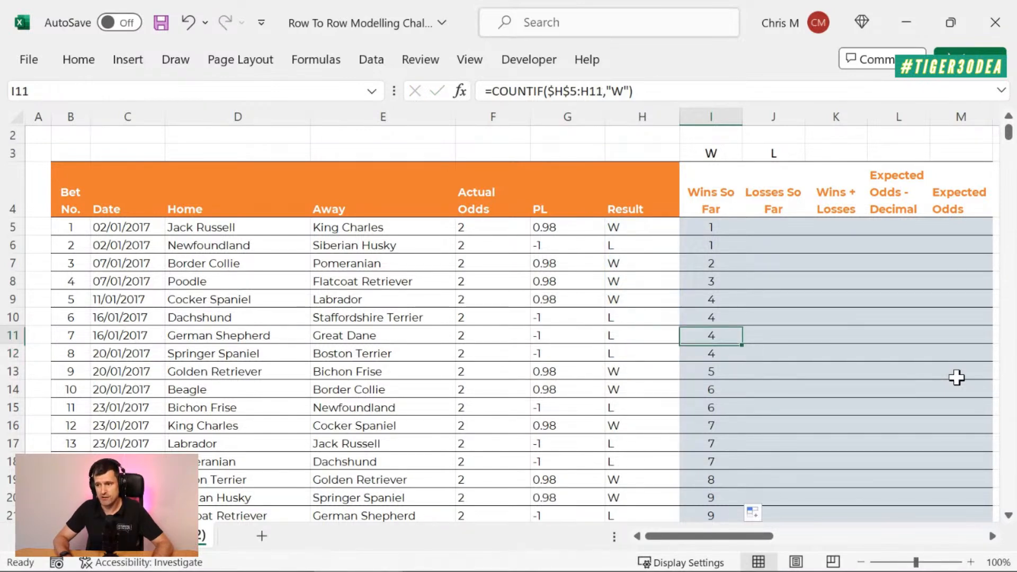
Step: Examine the hardcoded "W" criterion in the I5 COUNTIF formula, leaving the formula unedited
key(Up)
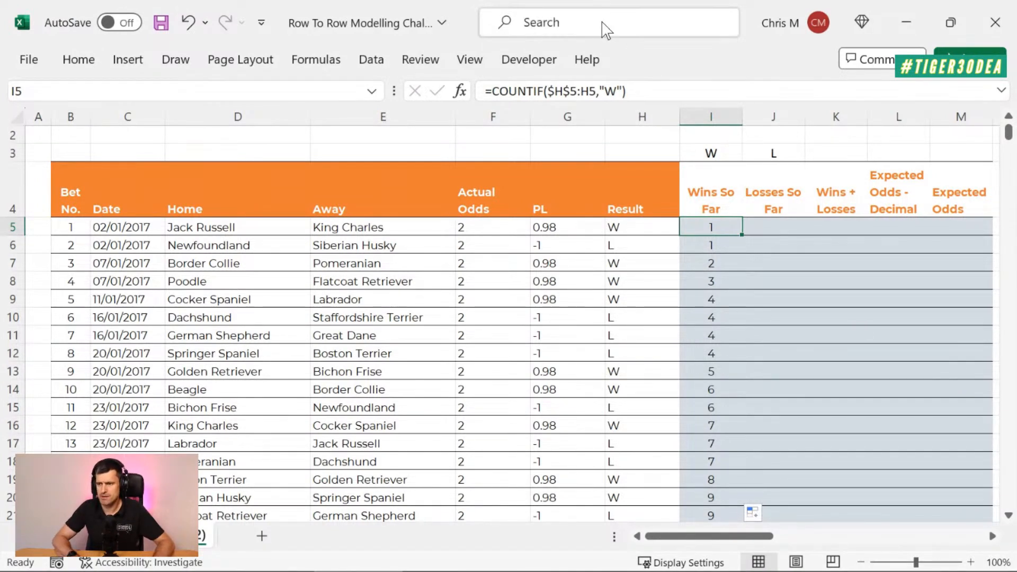
click(602, 91)
key(shift+Right)
key(shift+Right)
key(shift+Right)
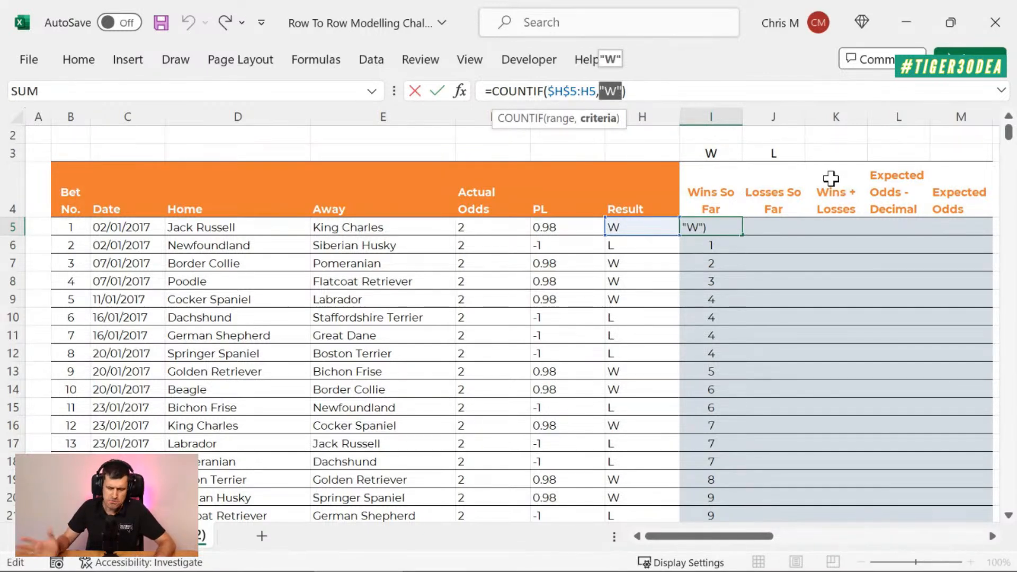
key(shift+Tab)
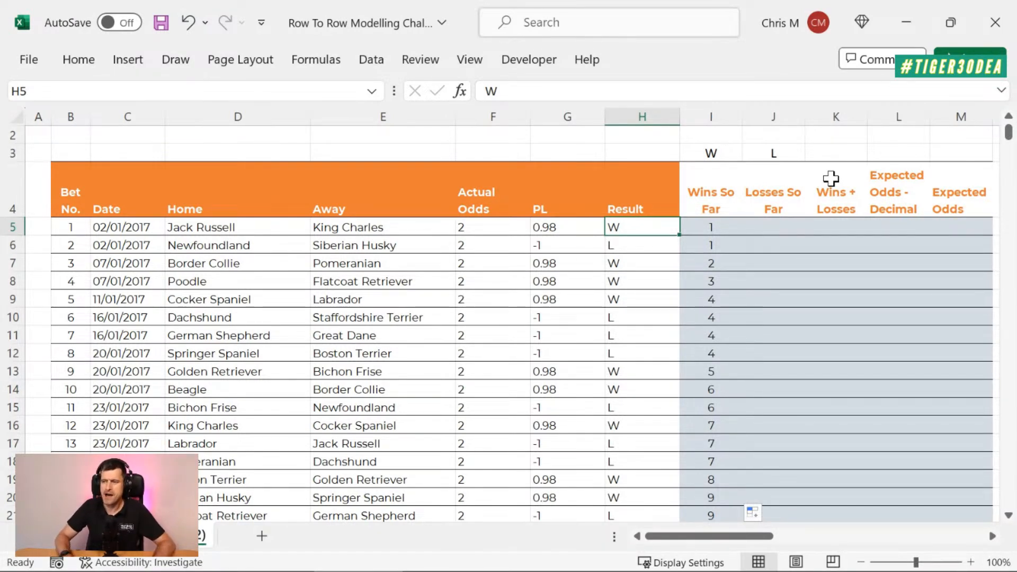
Step: Examine the hardcoded criterion in the I5 and I6 Wins So Far formulas against the W label in I3
key(Right)
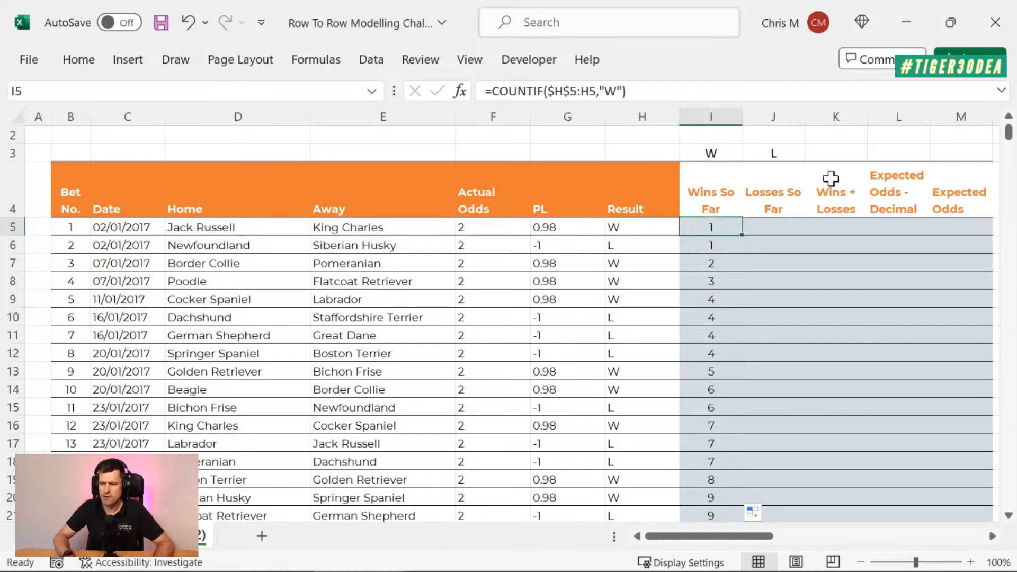
click(601, 91)
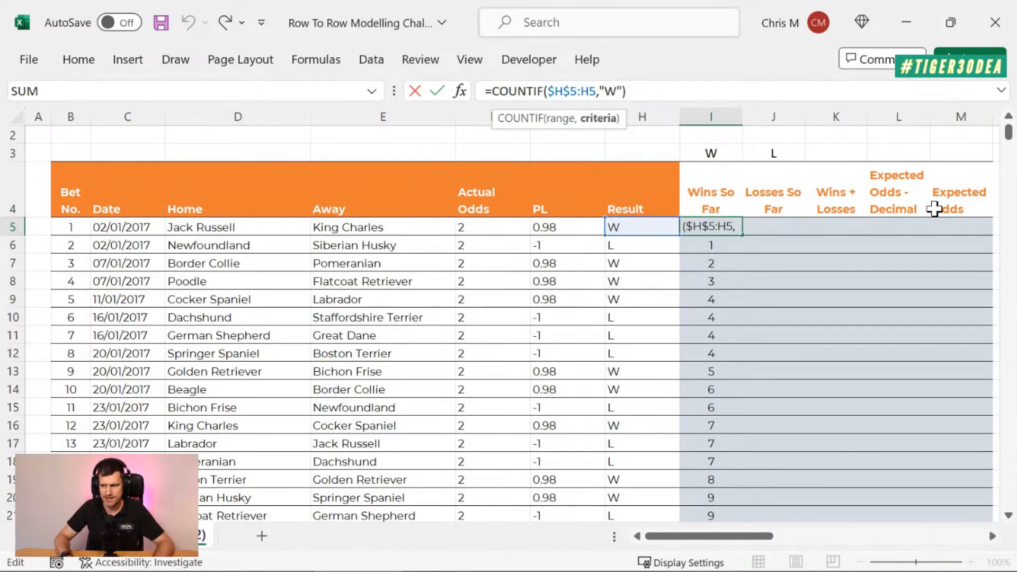
key(Return)
key(F2)
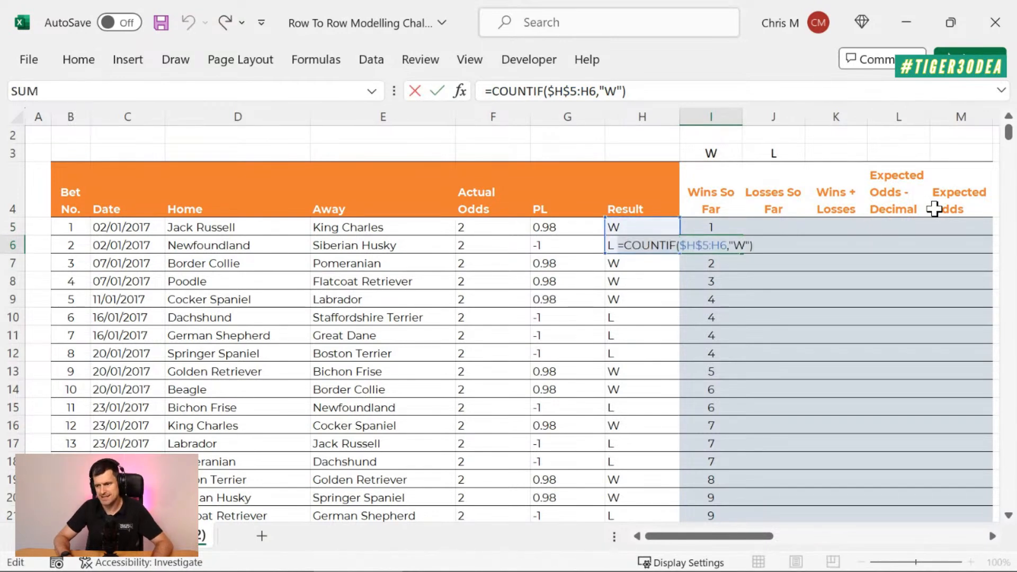
key(Escape)
key(Up)
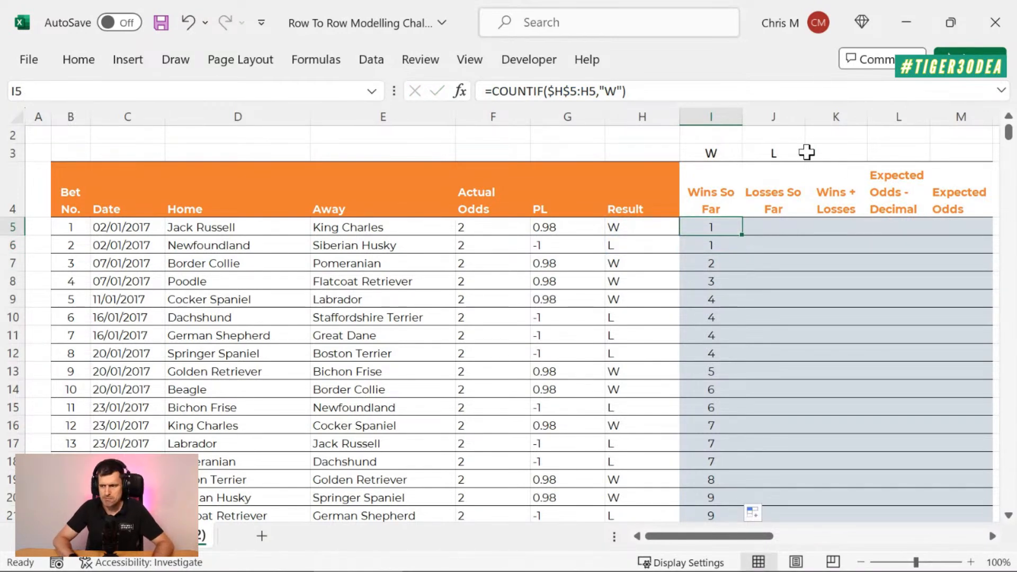
click(731, 148)
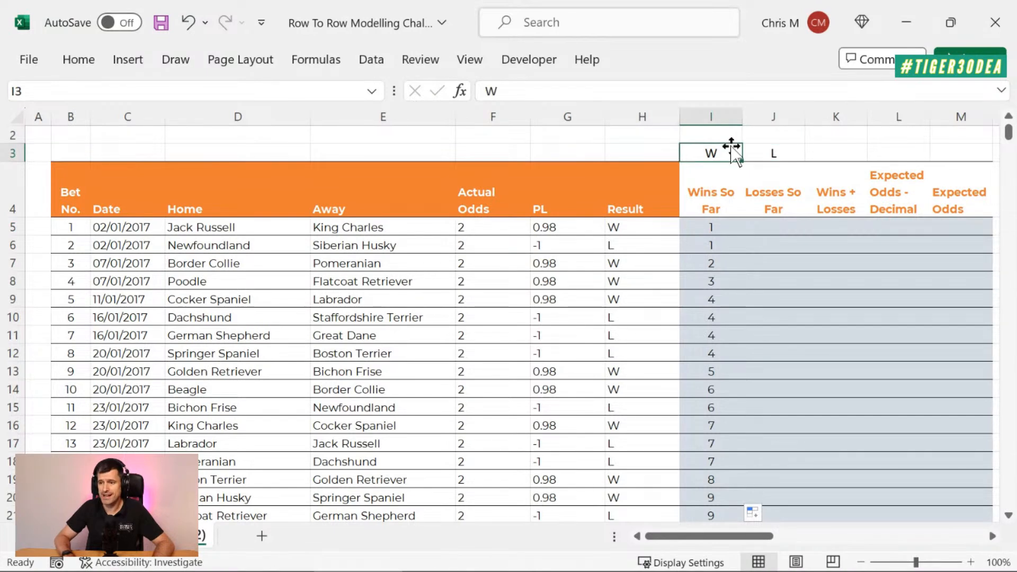
Step: Replace the "W" criterion in the I5 COUNTIF with $I$3 and fill the formula down the Wins So Far column
key(Down)
key(Down)
click(620, 95)
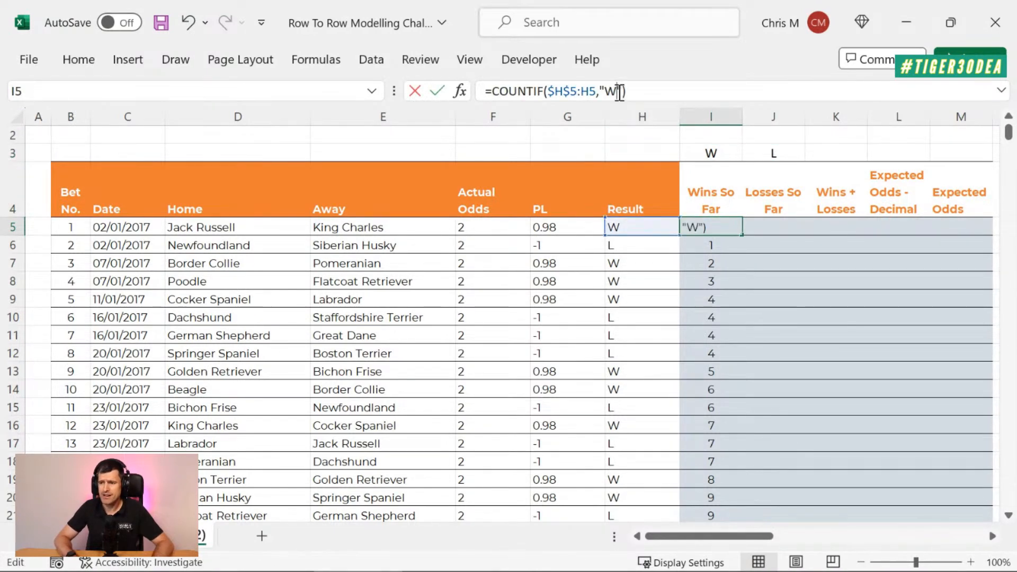
key(BackSpace)
key(BackSpace)
key(BackSpace)
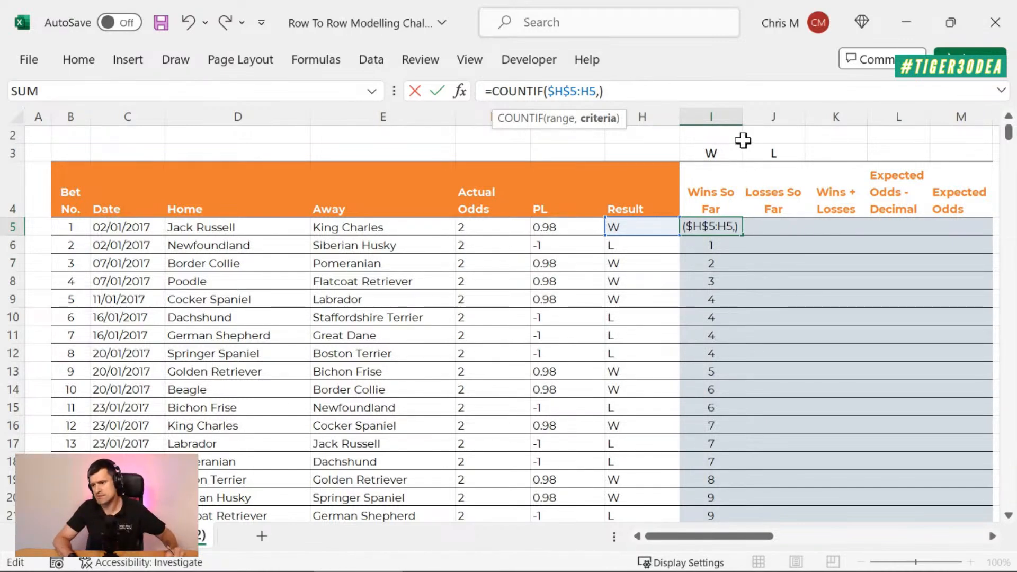
click(729, 154)
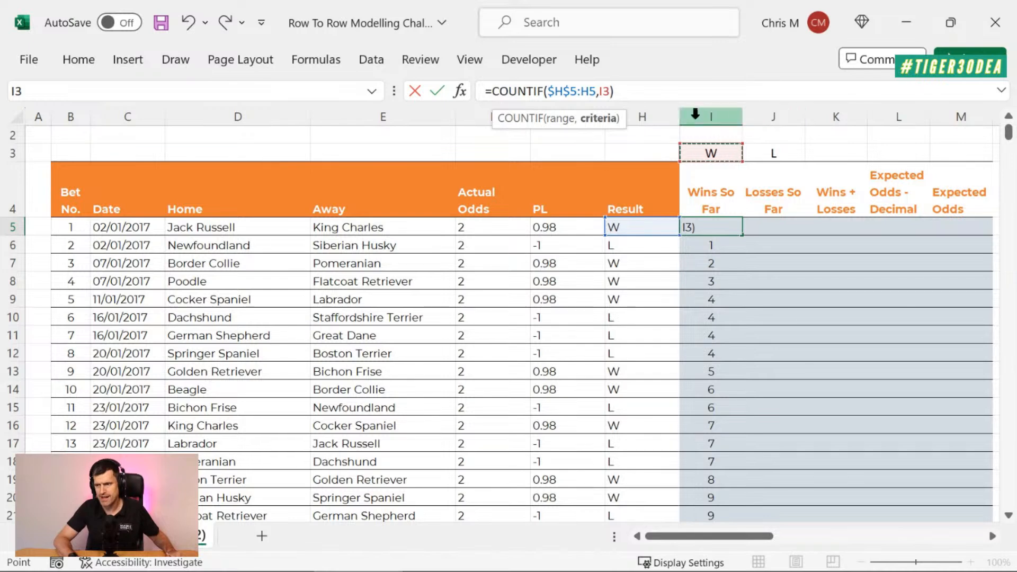
click(605, 93)
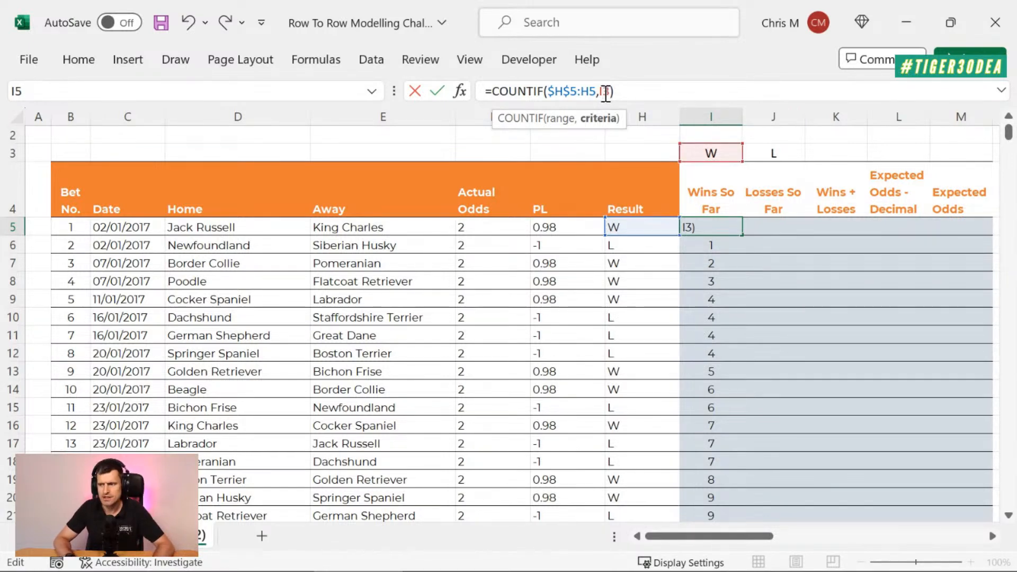
key(F4)
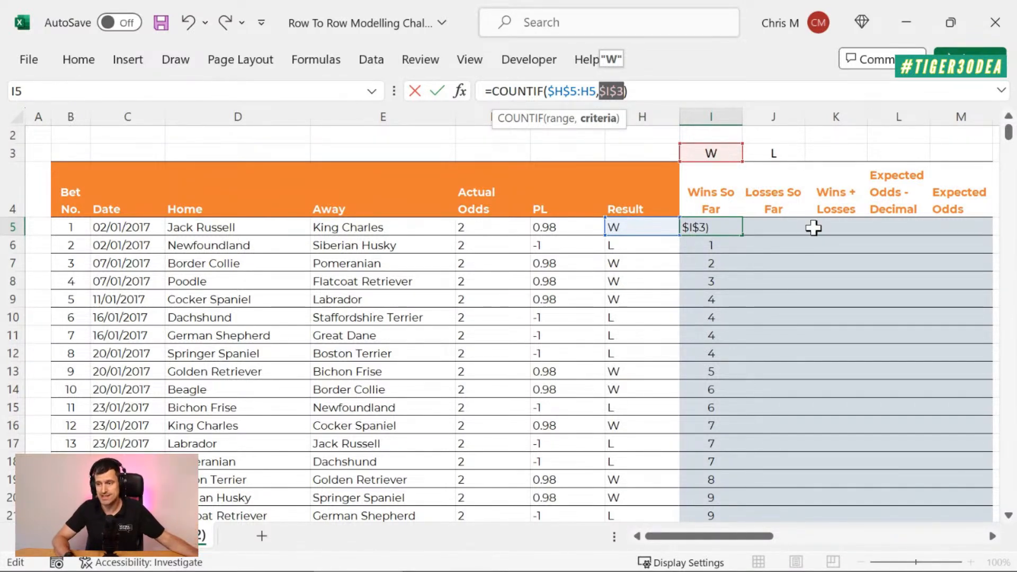
key(Return)
key(Up)
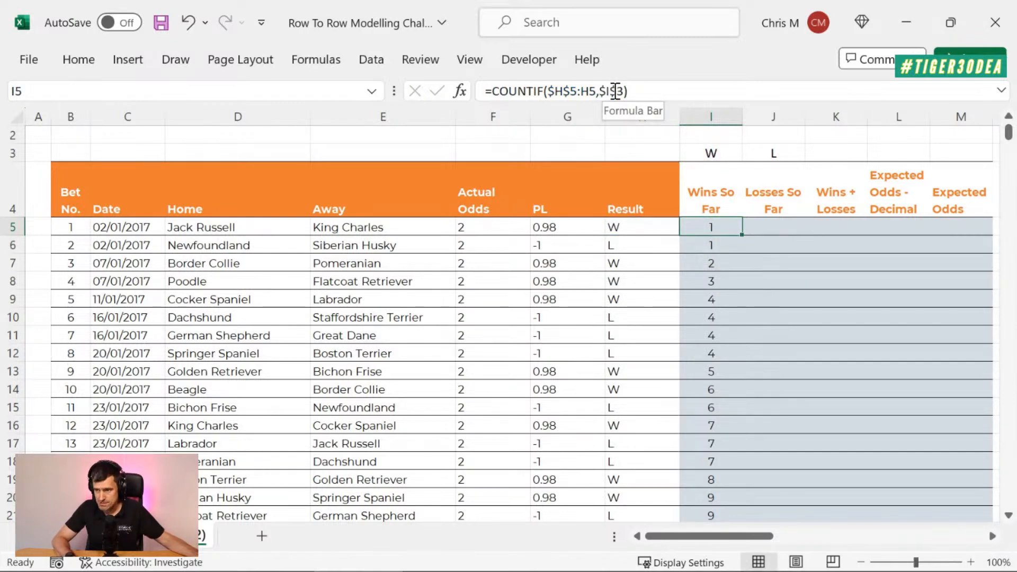
double_click(741, 234)
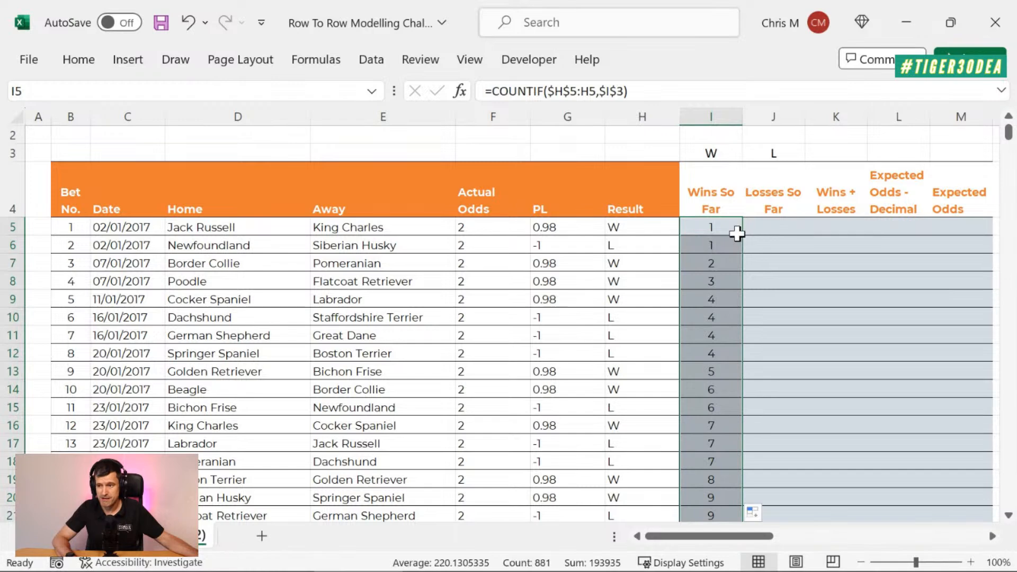
Step: Check the range and the $I$3 criterion in the filled Wins So Far formulas from I6 down to I12
click(708, 247)
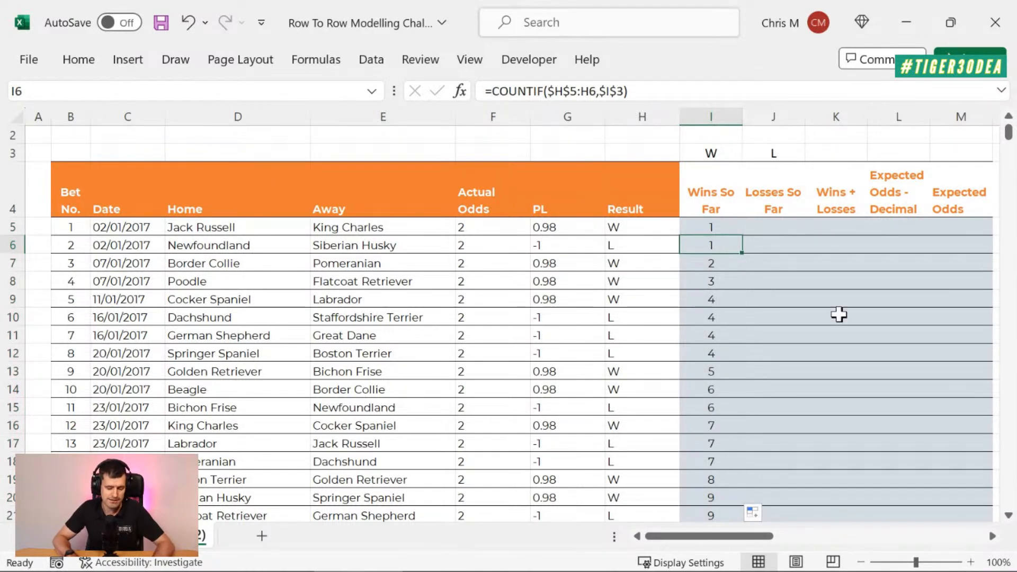
key(Down)
key(Down)
key(Down)
key(ctrl+shift+Down)
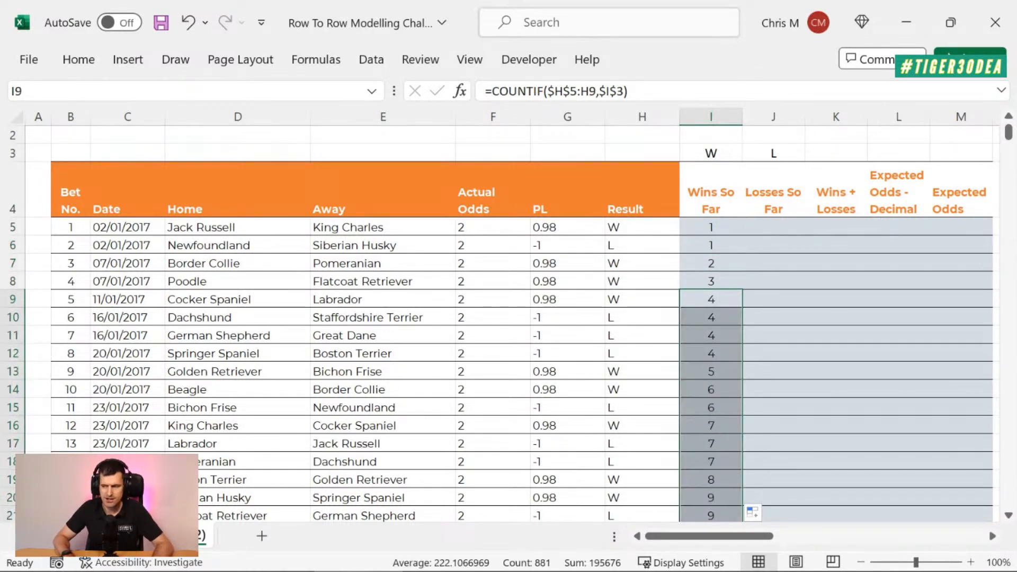
key(ctrl+z)
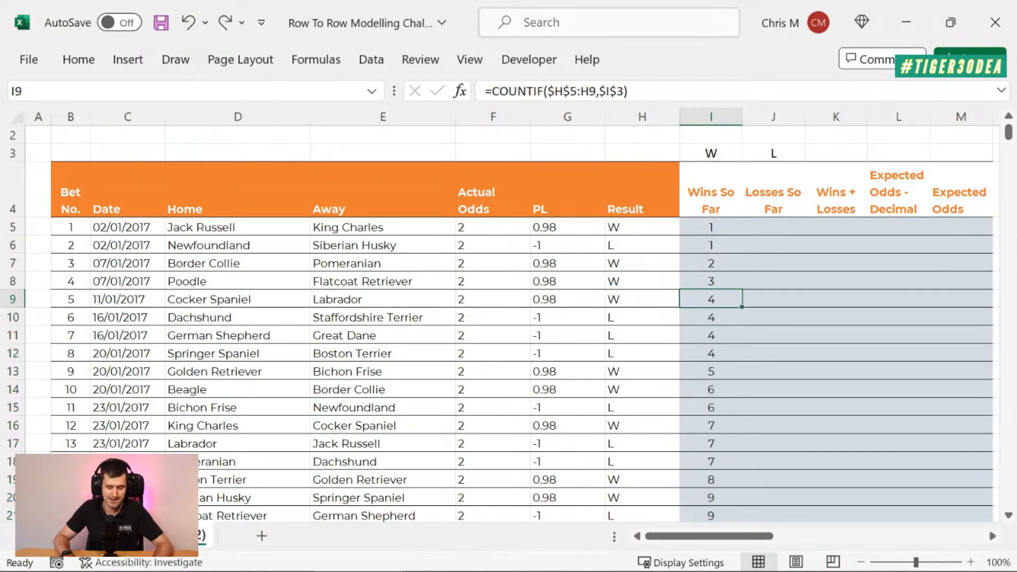
key(F2)
key(Return)
key(Down)
key(Down)
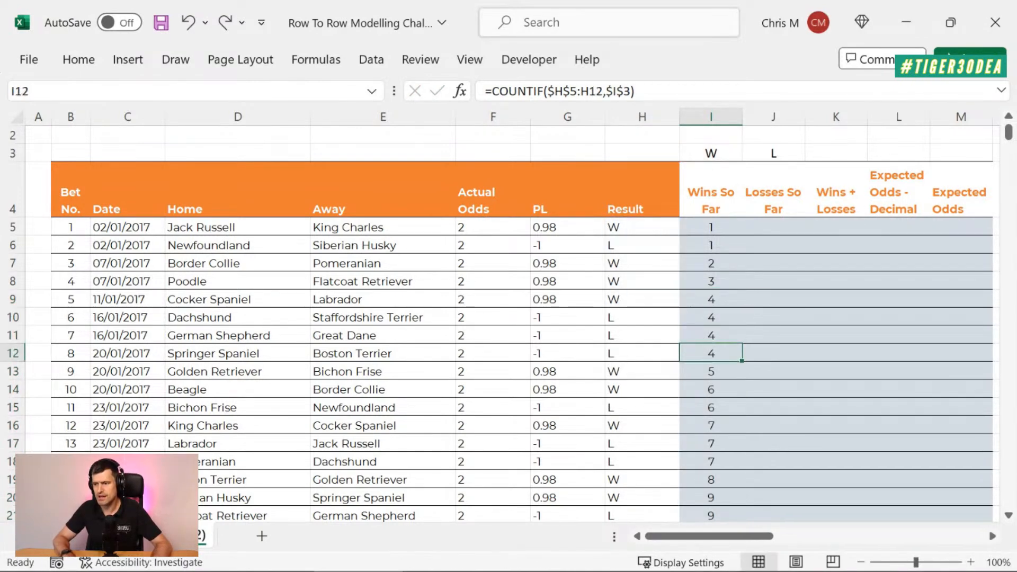
Step: Inspect the expanding Result ranges in the Wins So Far formulas from I12 to I15
key(F2)
key(Return)
key(Down)
key(F2)
key(Return)
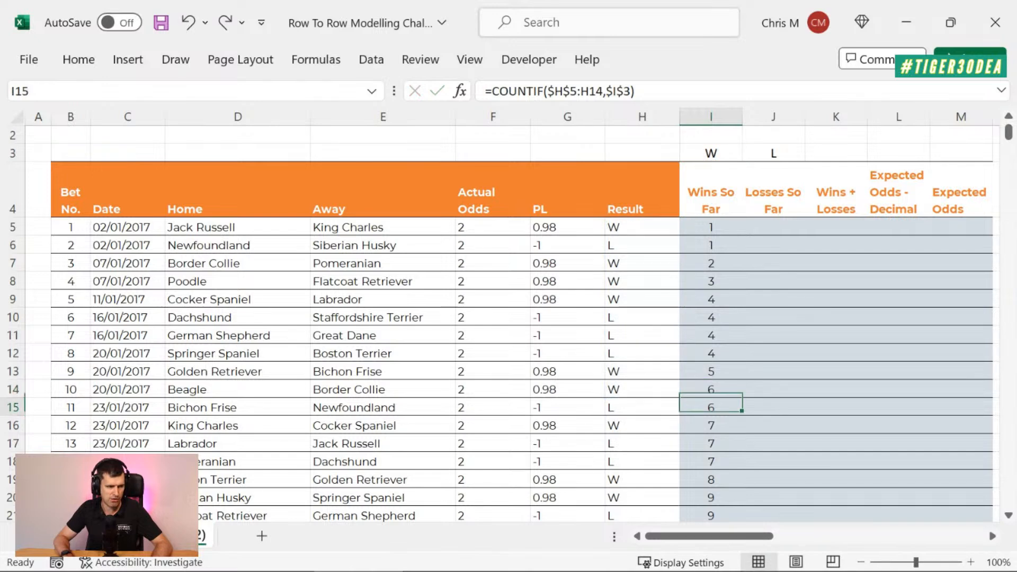
key(F2)
key(Escape)
Step: Test the Wins So Far column's link to I3 by entering 1 there, and undo the entry
key(Up)
key(Up)
key(Up)
key(Up)
key(Up)
key(Up)
key(Up)
key(Up)
key(Up)
key(Up)
key(Up)
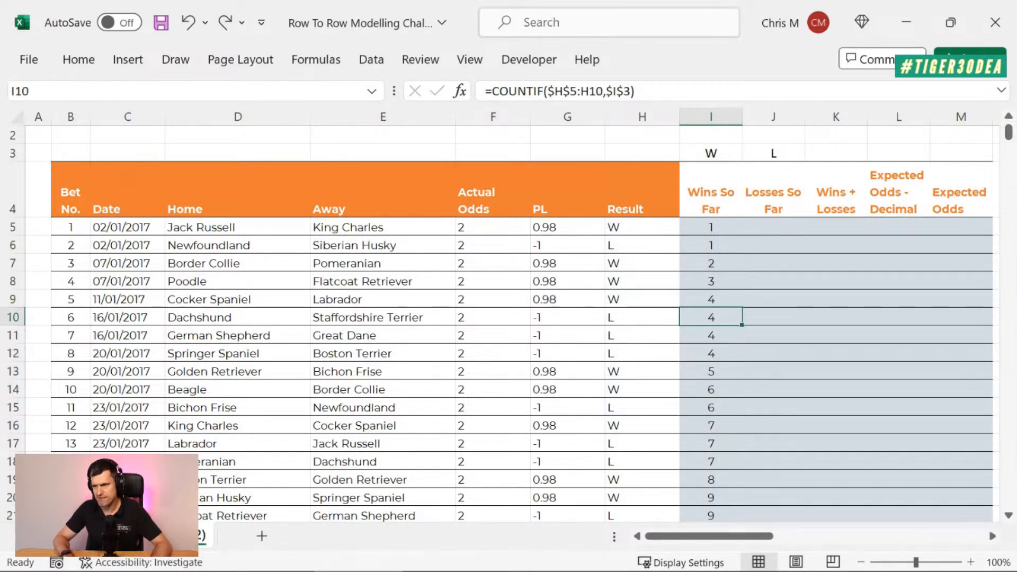
key(Up)
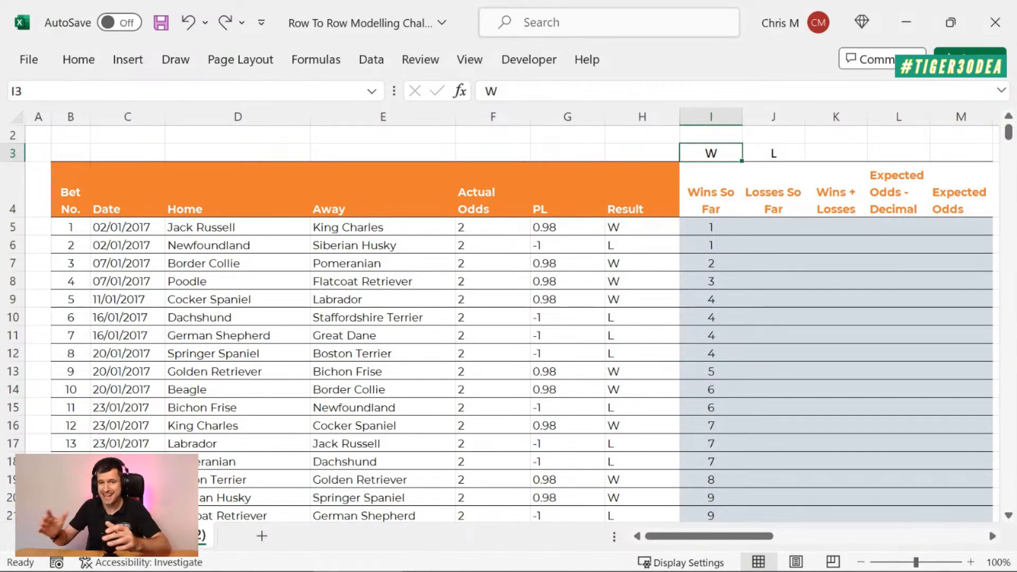
key(Right)
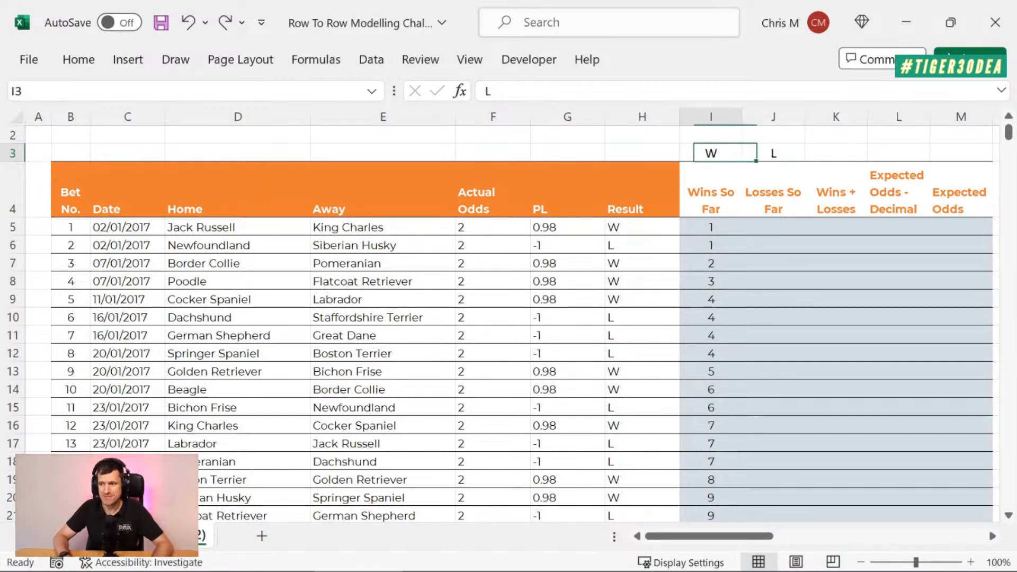
key(Left)
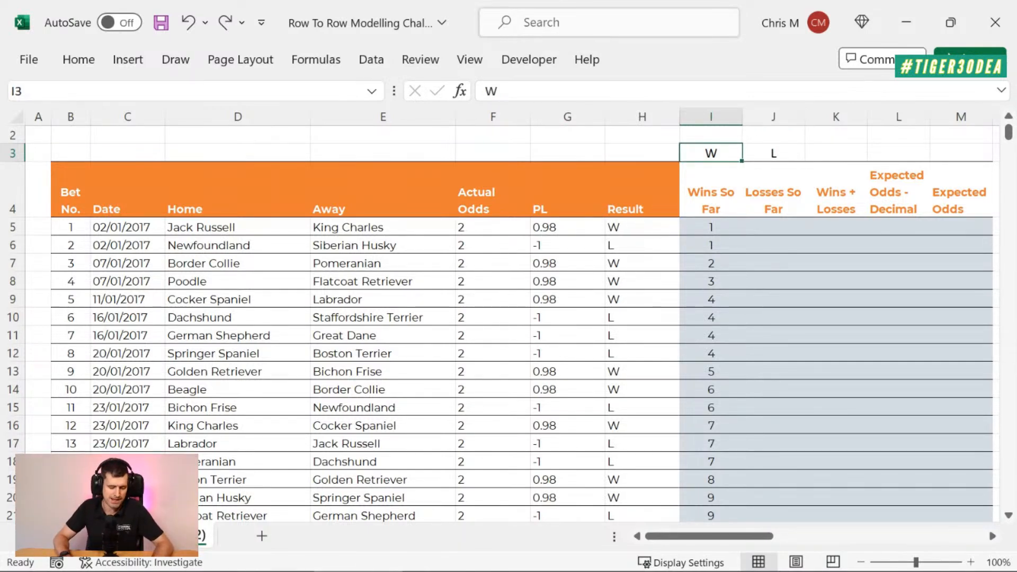
text(1)
key(Return)
key(Up)
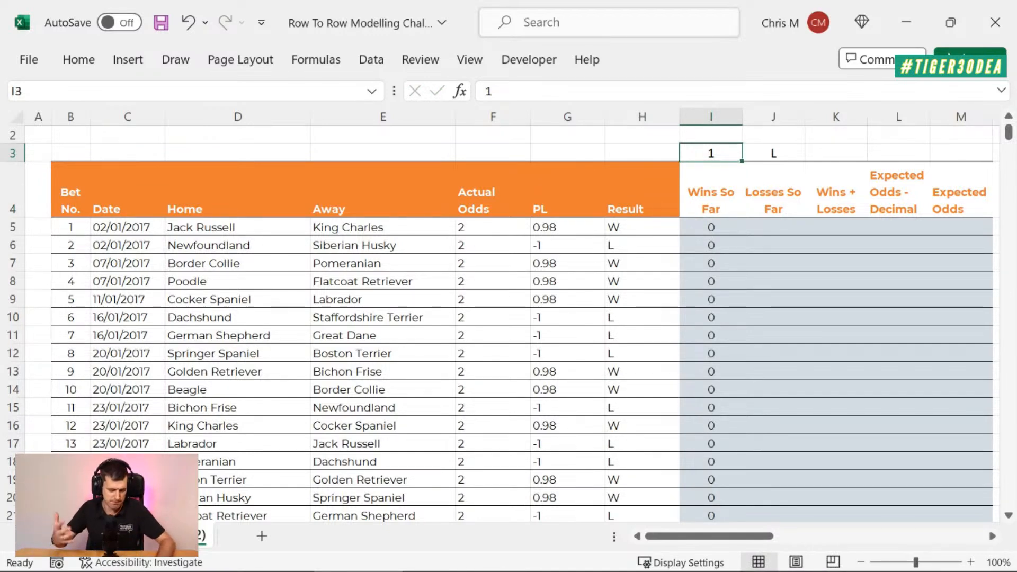
key(ctrl+z)
click(711, 227)
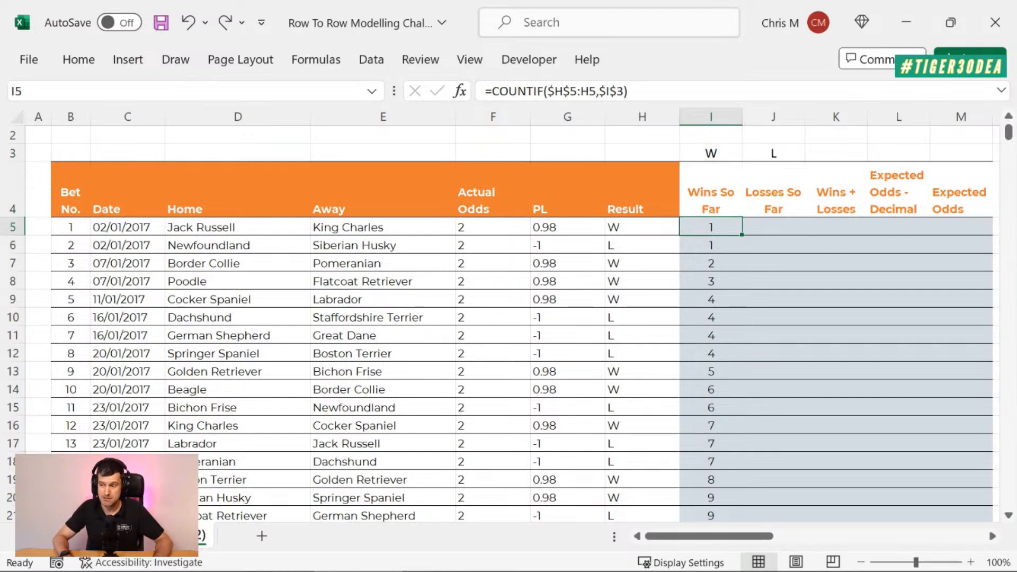
click(774, 227)
key(Left)
key(Up)
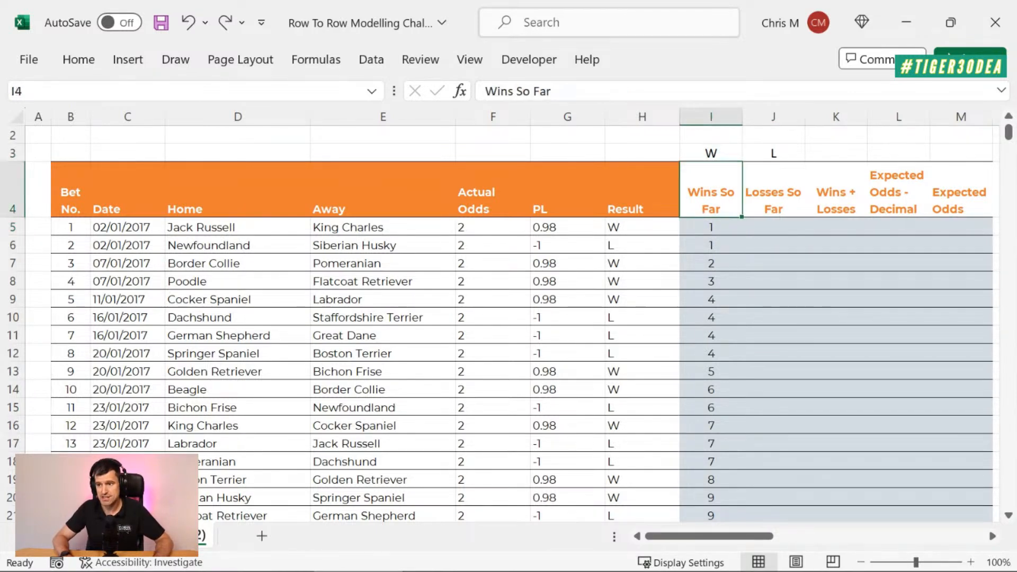
key(Down)
key(Down)
key(Down)
key(Down)
key(Up)
key(Up)
key(Up)
Step: Start a COUNTIF formula in J5 for Losses So Far with H5:H5 as its range
key(Right)
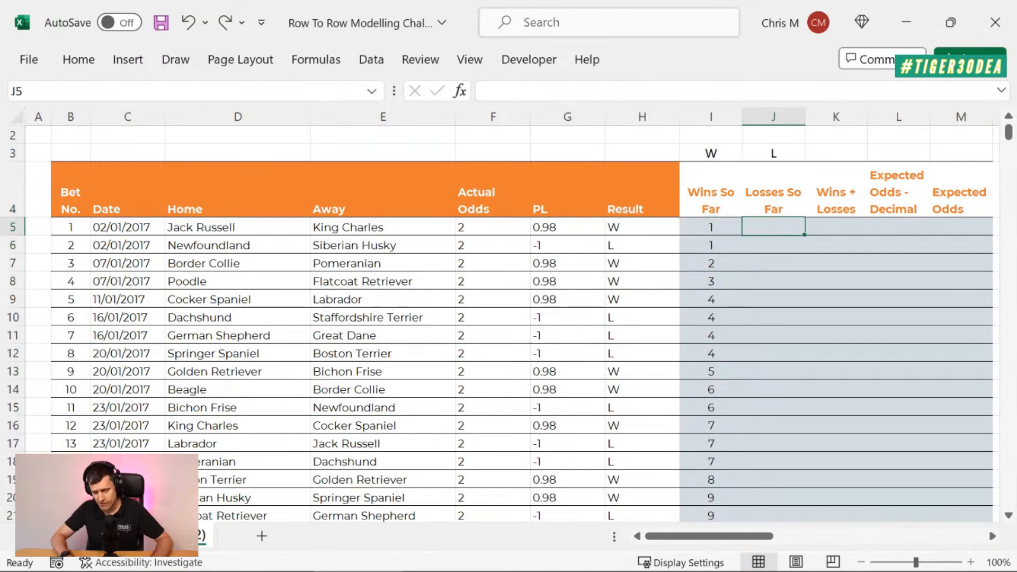
text(=counit)
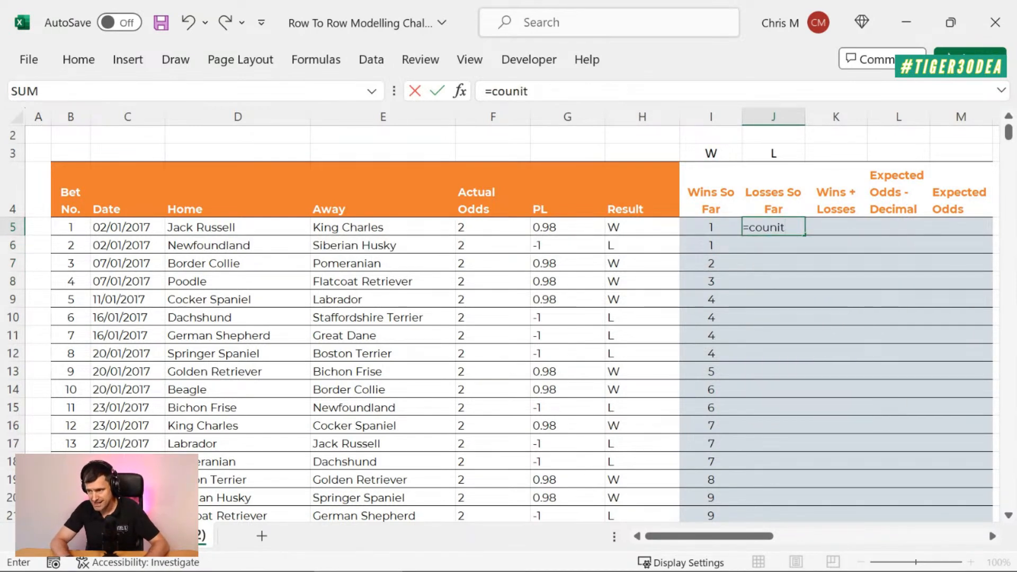
key(BackSpace)
key(BackSpace)
text(tif()
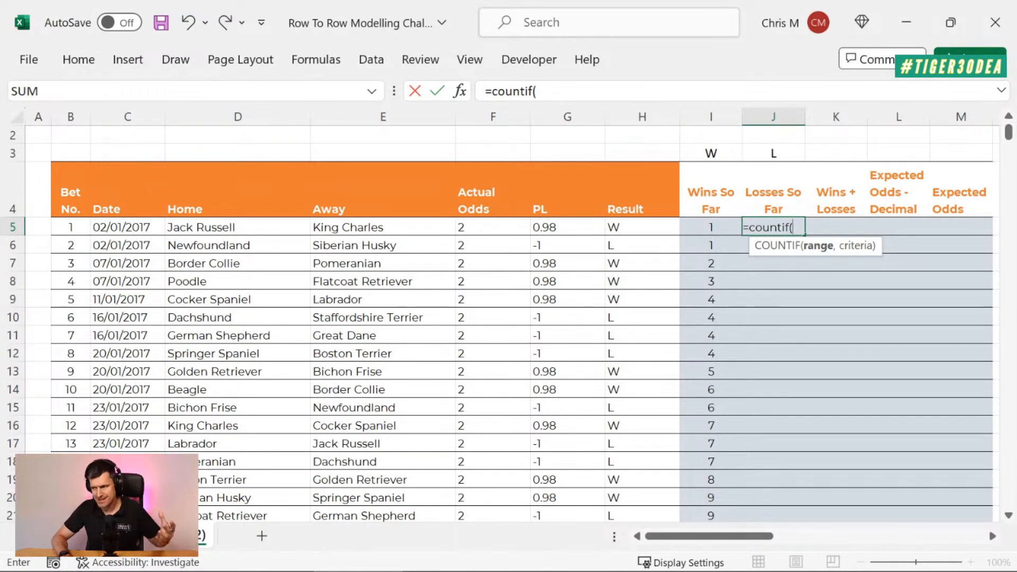
key(Left)
key(Left)
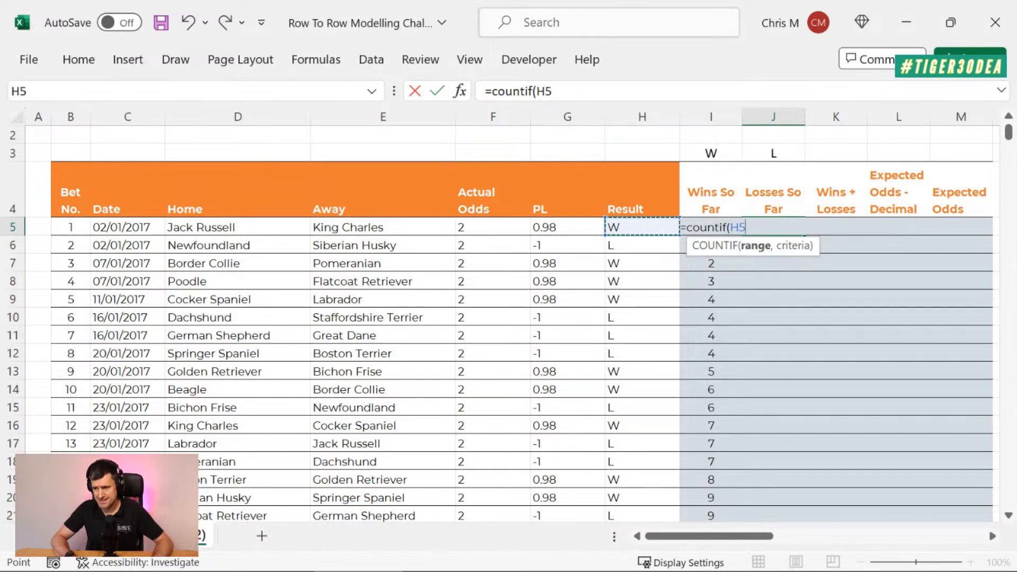
key(F8)
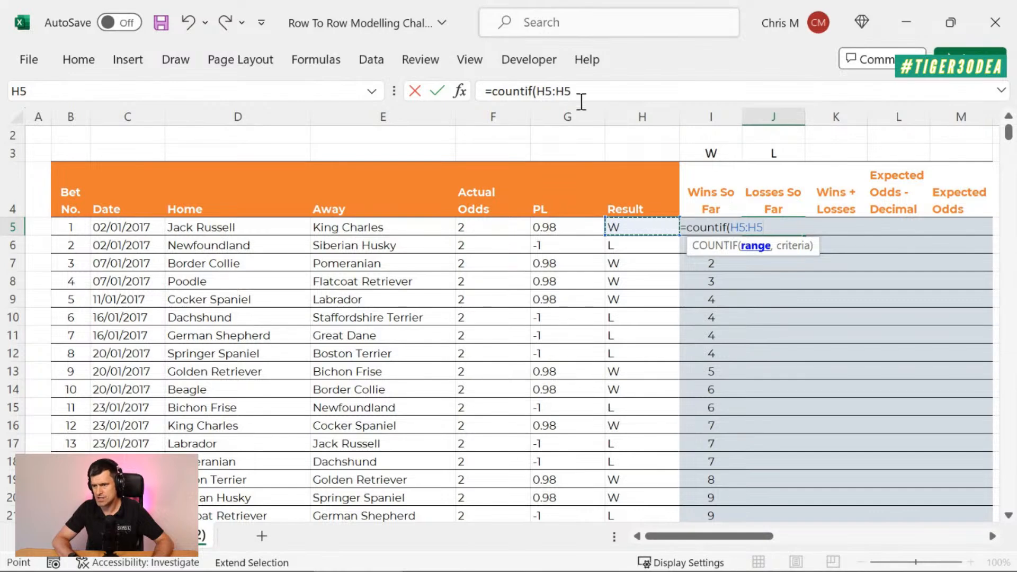
Step: Make the start of the J5 COUNTIF range absolute as $H$5 and continue to the criteria argument
double_click(544, 91)
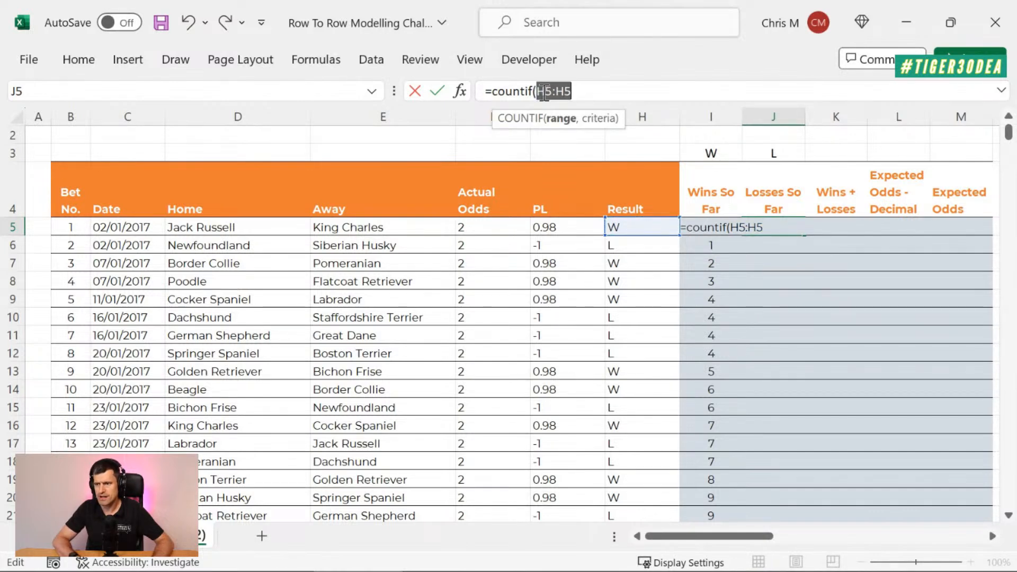
click(544, 91)
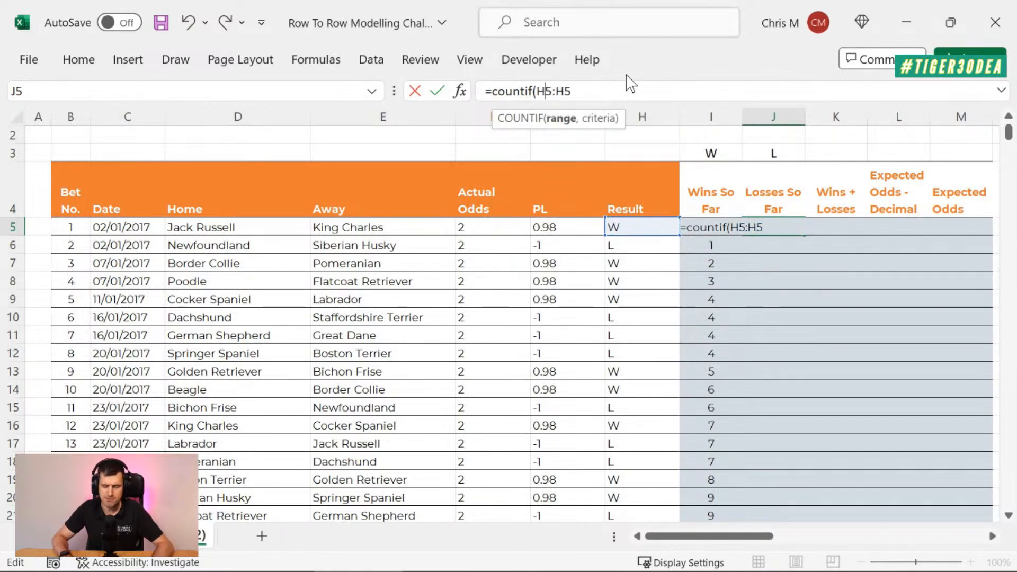
key(F4)
click(713, 98)
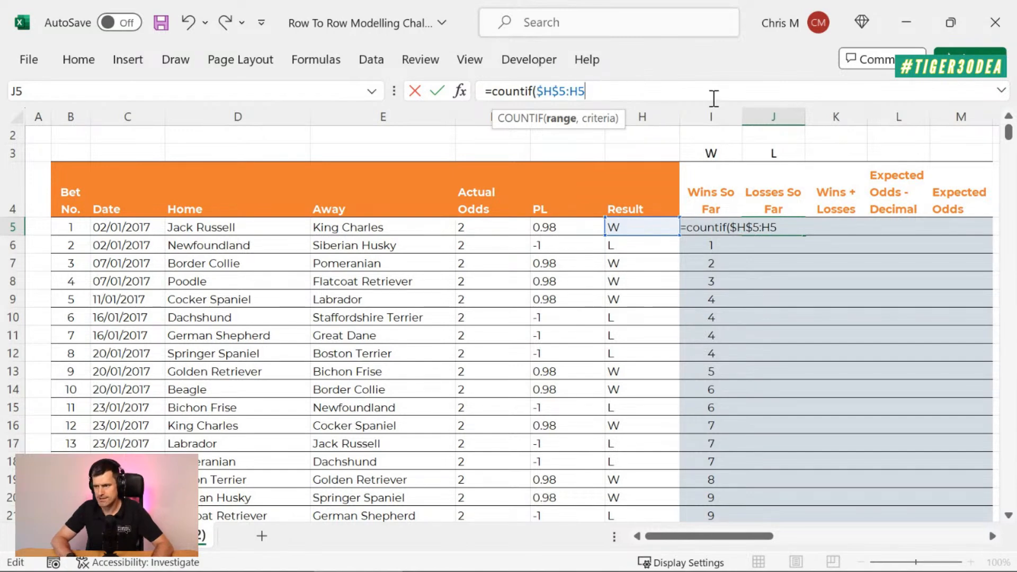
text(,)
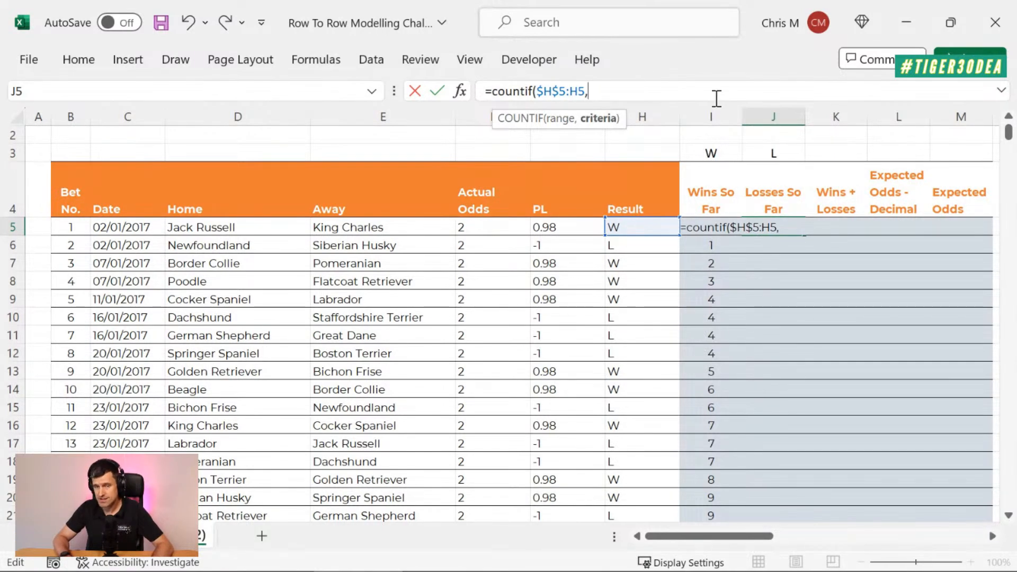
key(Home)
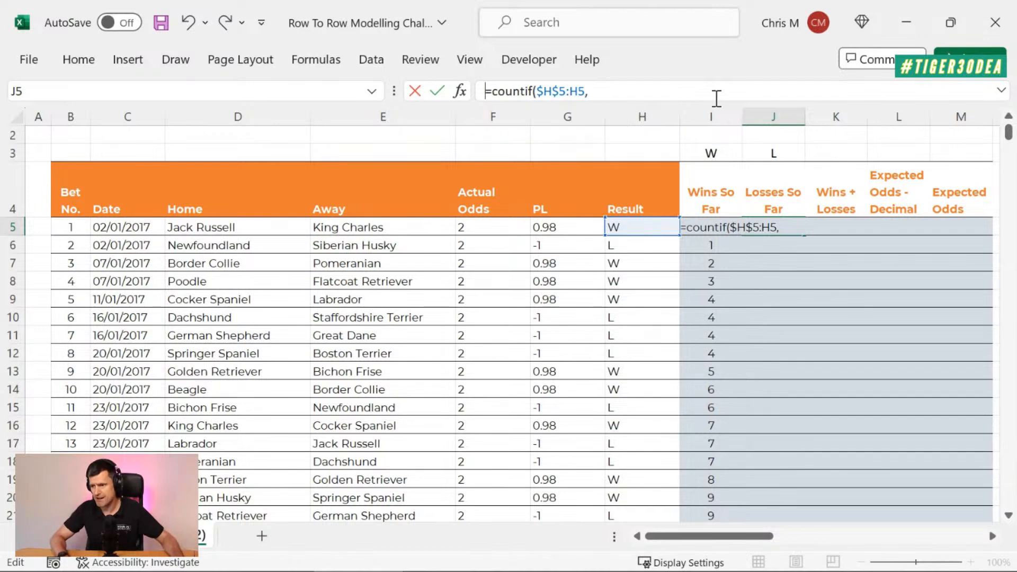
text(=)
click(774, 153)
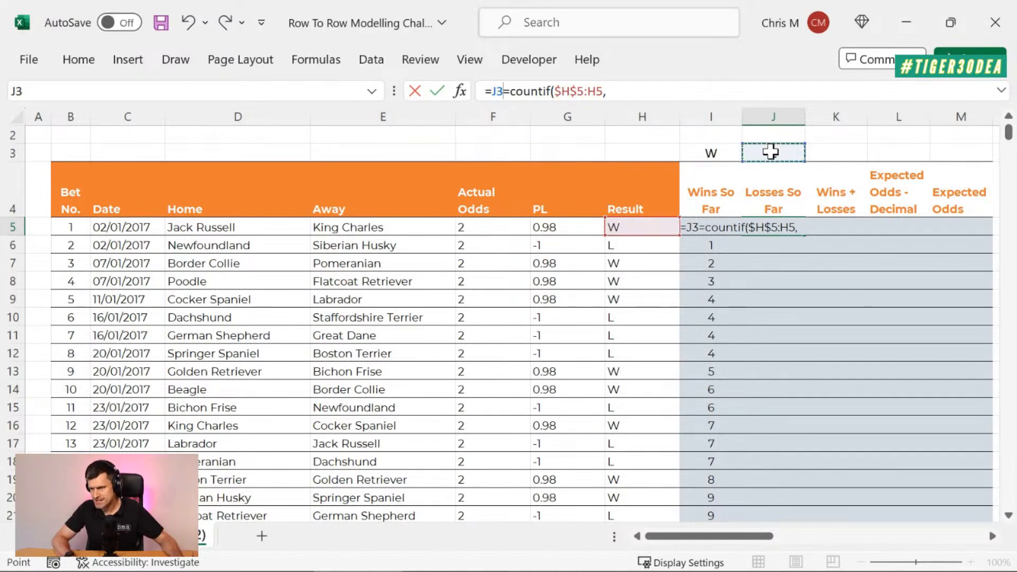
key(BackSpace)
key(BackSpace)
key(BackSpace)
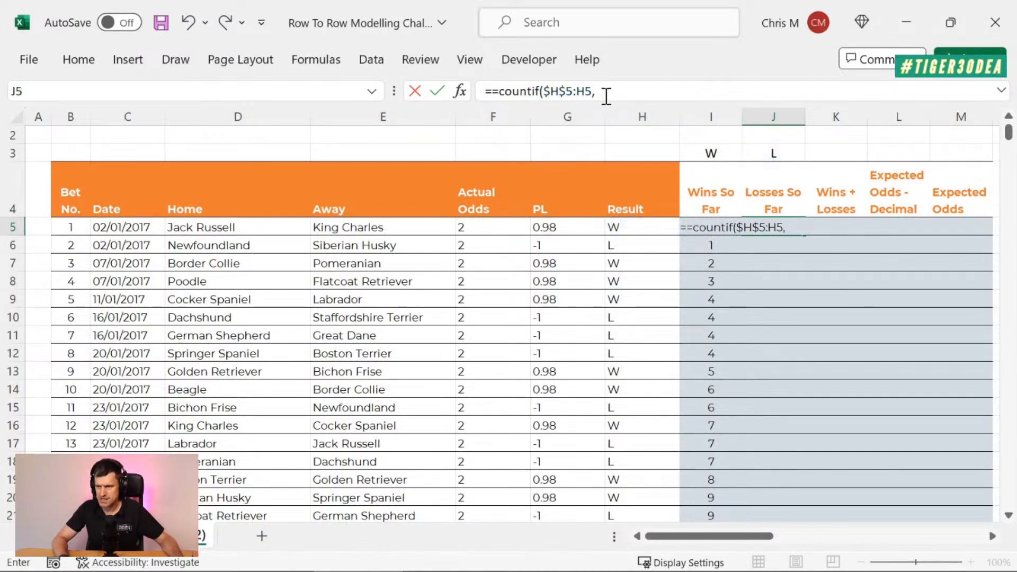
Step: Complete the Losses So Far COUNTIF in J5 with the absolute header cell $J$3 as its criteria
click(776, 153)
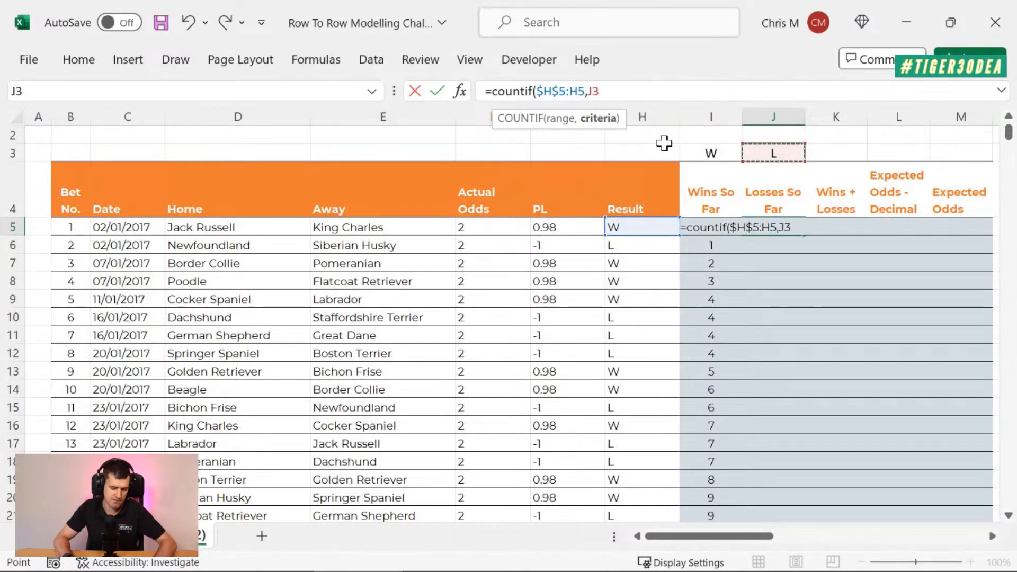
key(F4)
text())
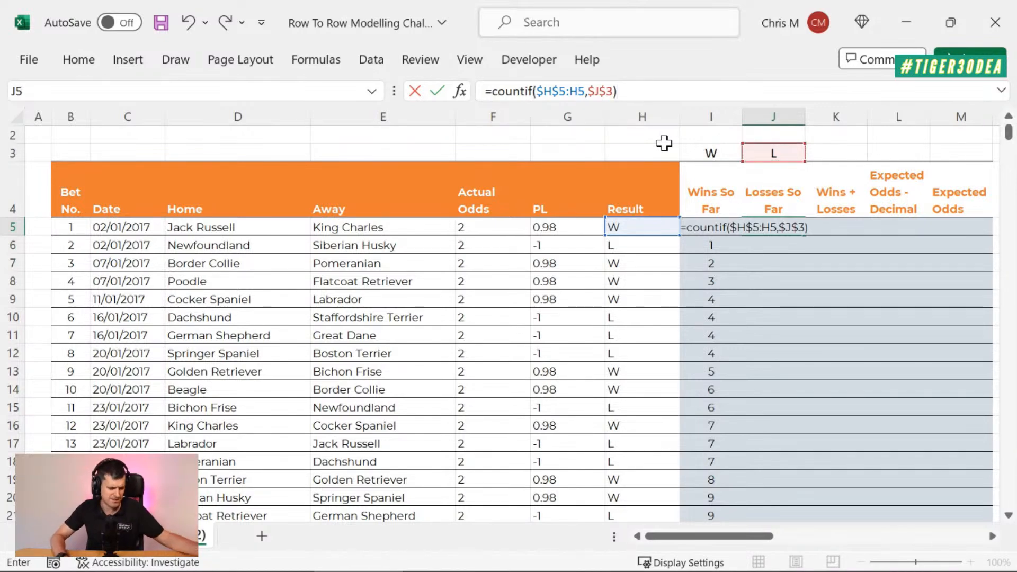
key(Return)
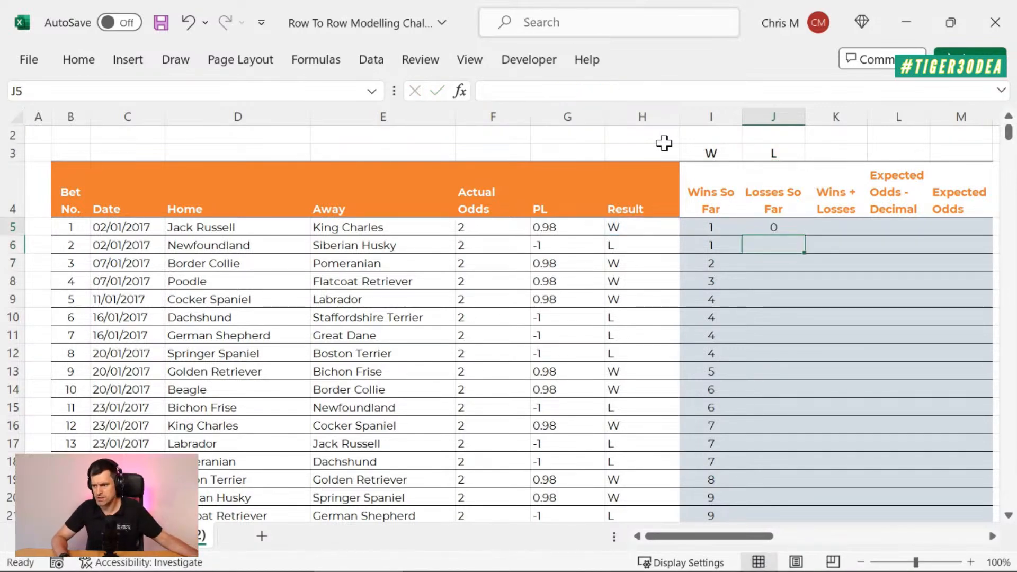
Step: Check the J5 formula's references and fill it down the whole Losses So Far column
key(Up)
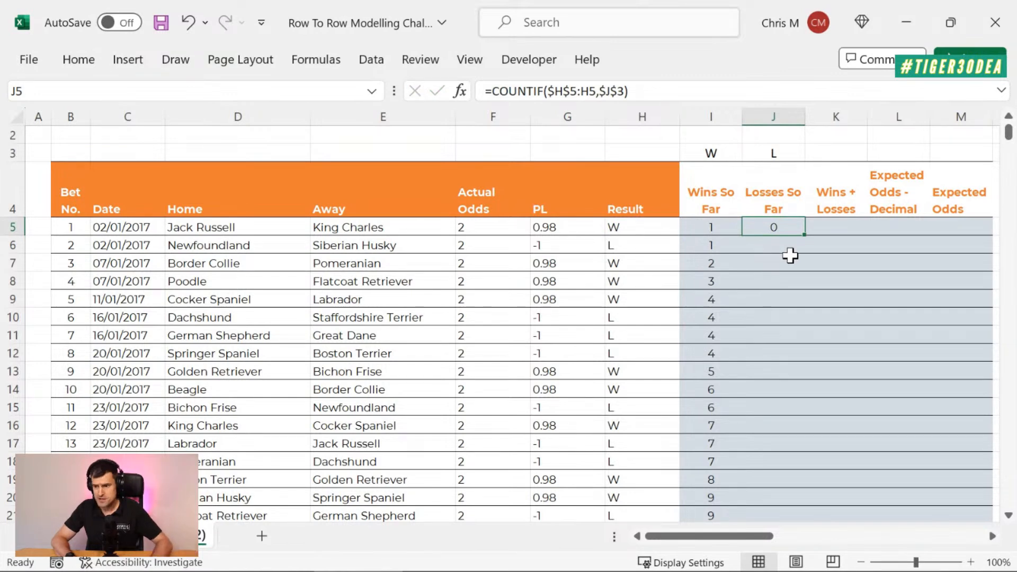
key(F2)
key(Escape)
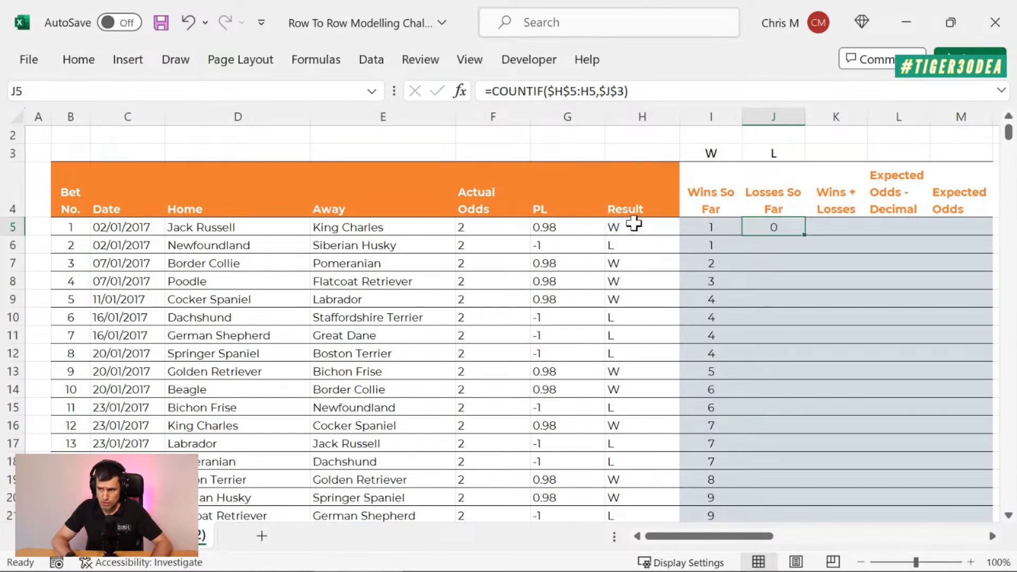
double_click(802, 237)
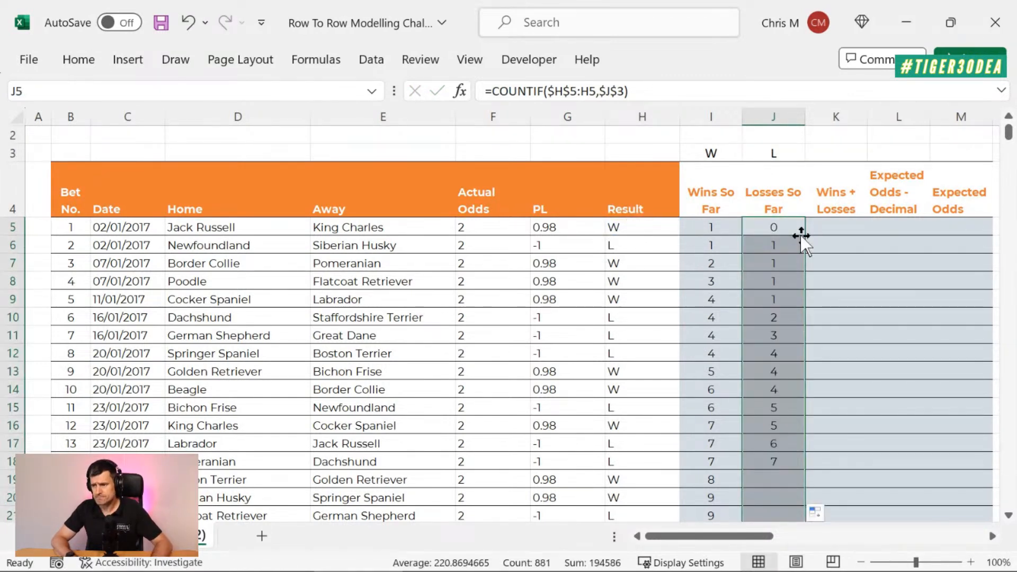
Step: Inspect the expanding Result ranges and fixed $J$3 criteria in the Losses So Far formulas from J6 to J15
click(772, 243)
key(F2)
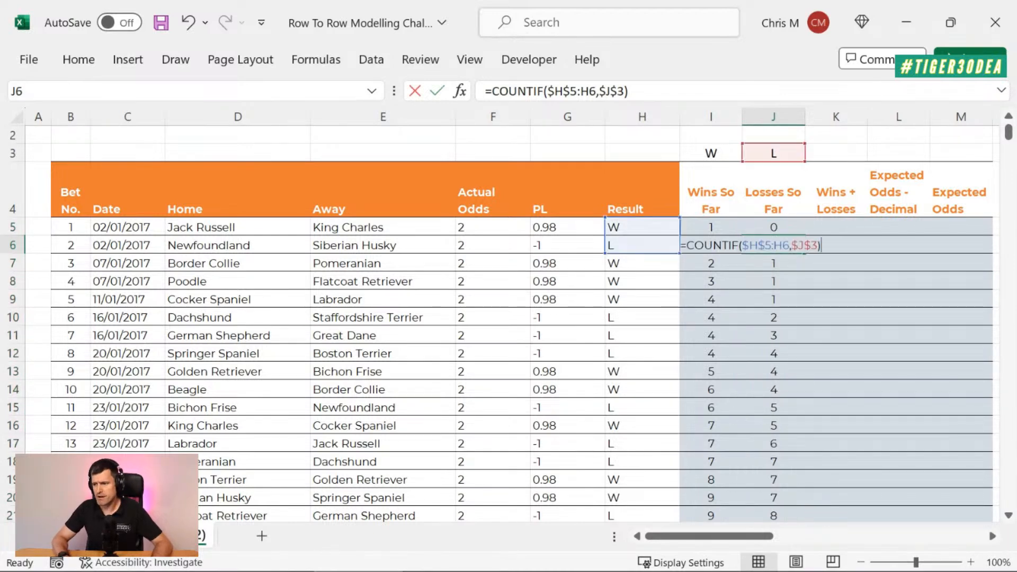
key(Escape)
key(Down)
key(F2)
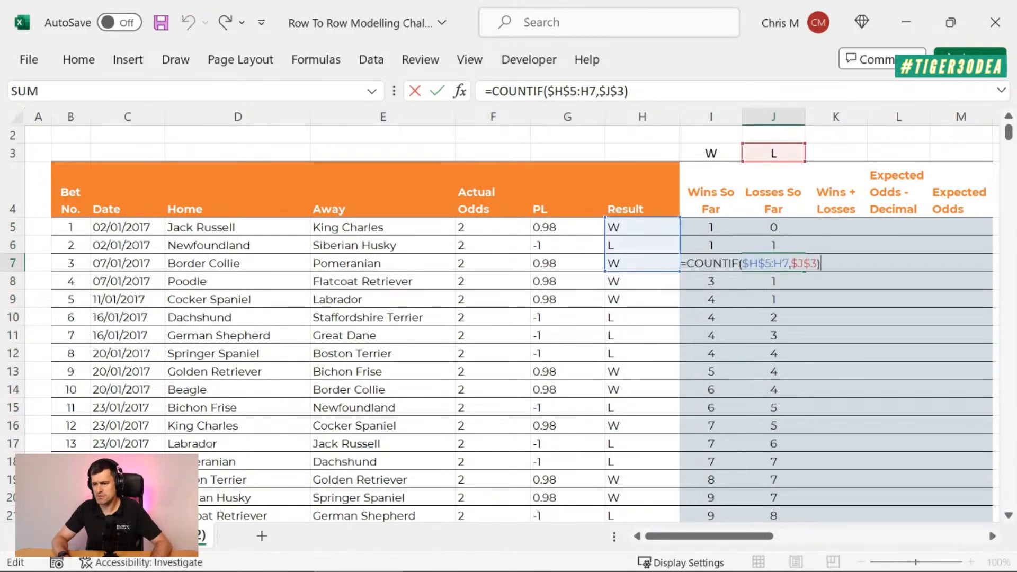
key(Escape)
key(Down)
key(F2)
key(Escape)
key(Down)
key(F2)
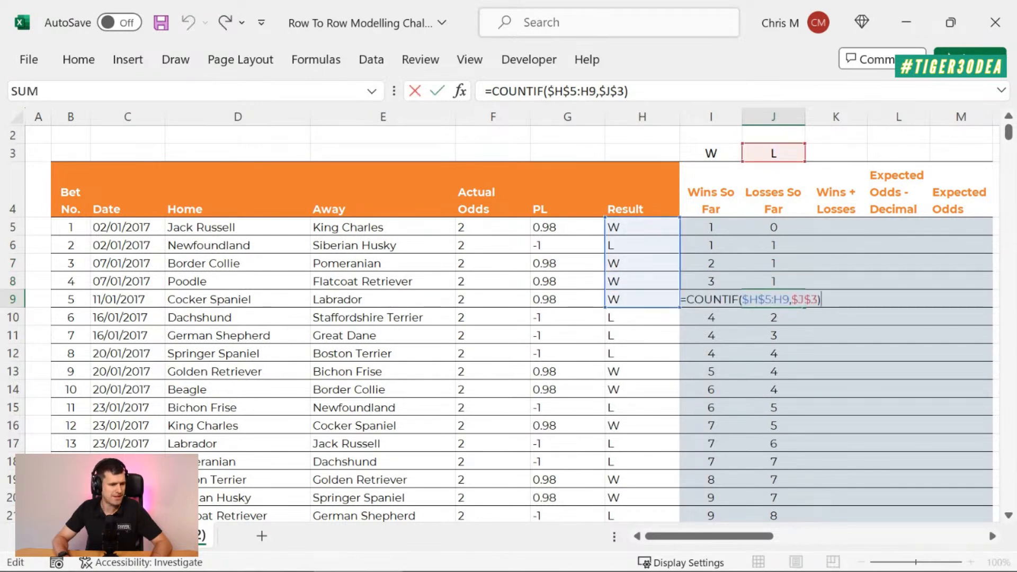
key(Escape)
key(Down)
key(F2)
key(Escape)
key(Down)
key(F2)
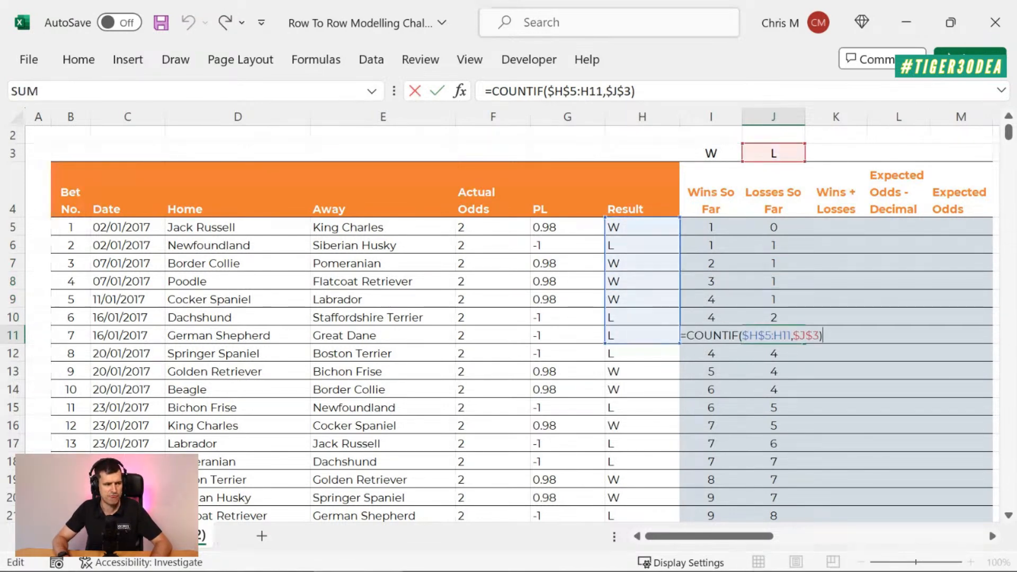
key(Escape)
key(Down)
key(F2)
key(Escape)
key(Down)
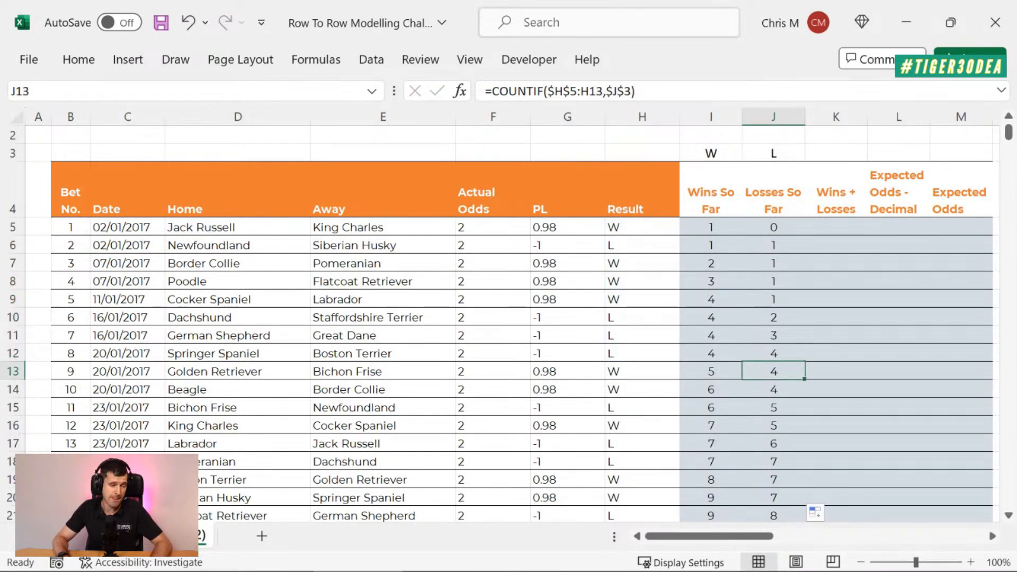
key(F2)
key(Escape)
key(Down)
key(F2)
key(Escape)
key(Down)
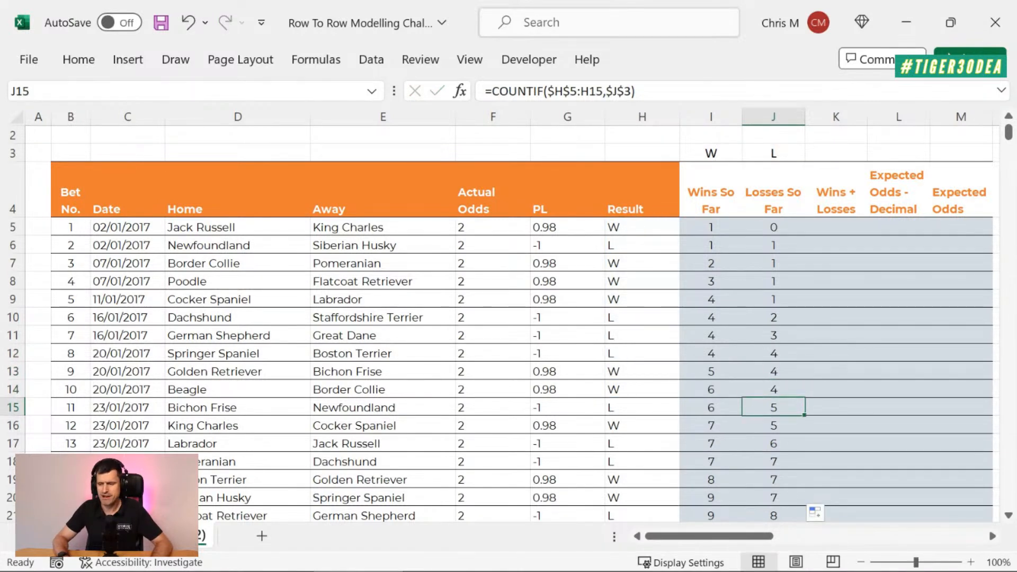
key(F2)
key(Escape)
key(Up)
key(Up)
key(Up)
key(Up)
key(Up)
key(Up)
key(Up)
key(Up)
key(Up)
key(Up)
key(Up)
key(Up)
key(Up)
key(Up)
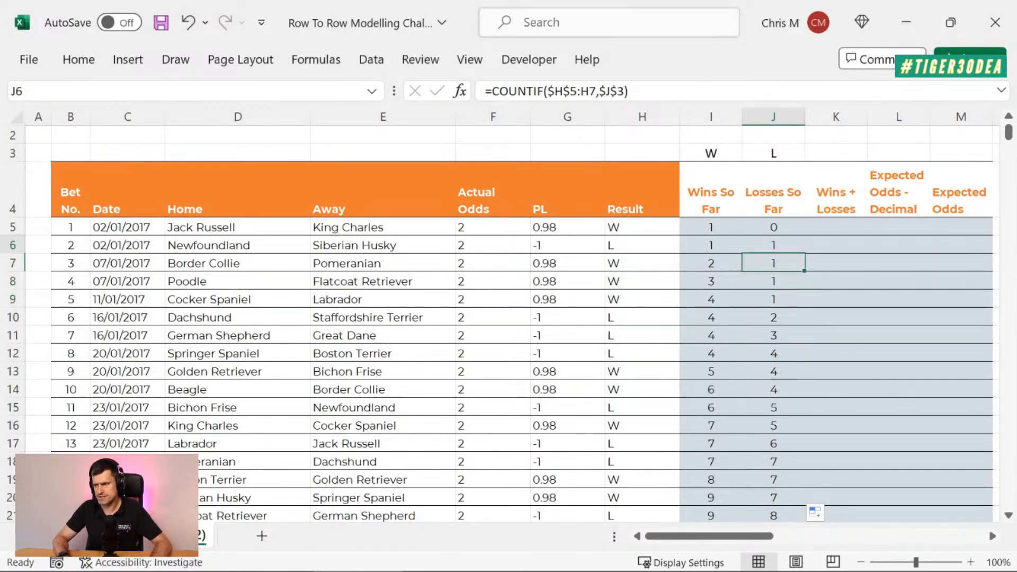
key(Down)
key(Down)
key(Down)
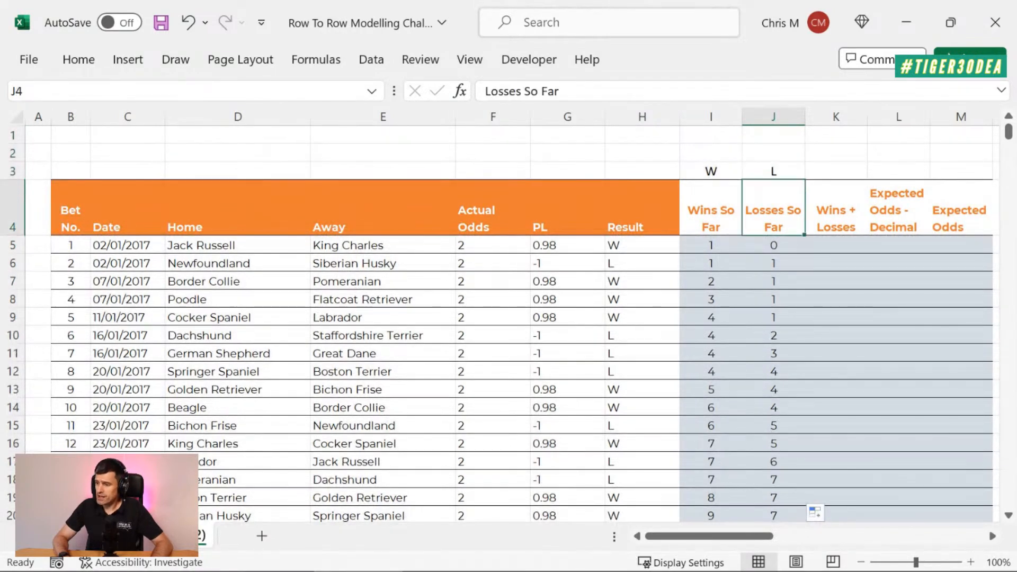
Step: Switch to the PowerPoint slide show to review the Expected Odds formula, and end the show
key(Right)
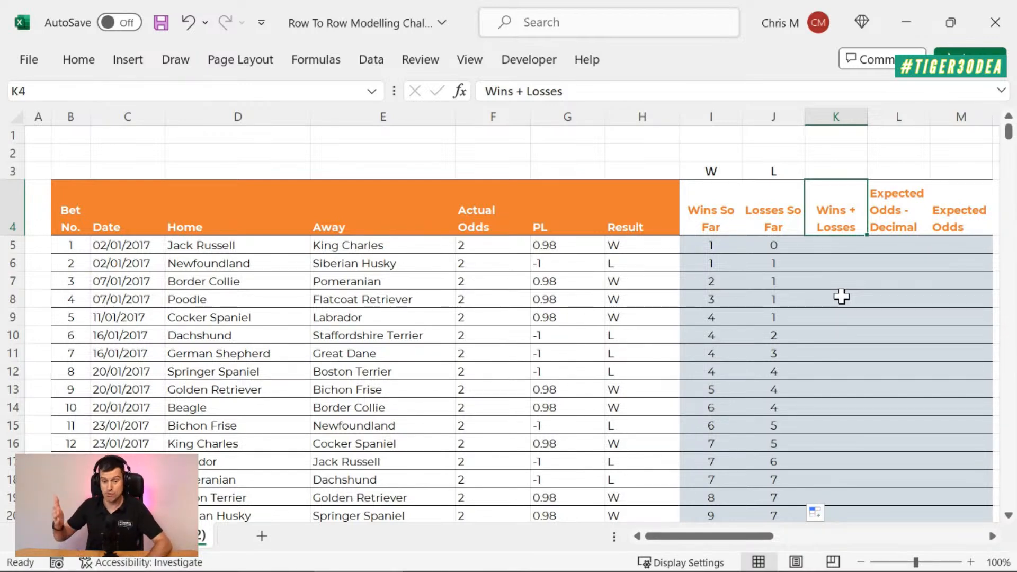
key(alt+Tab)
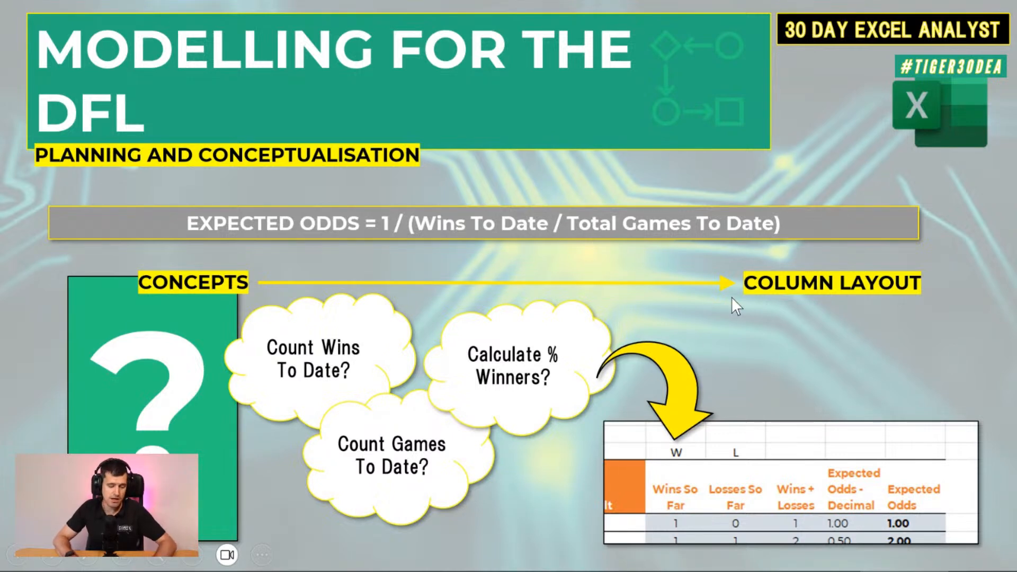
key(Escape)
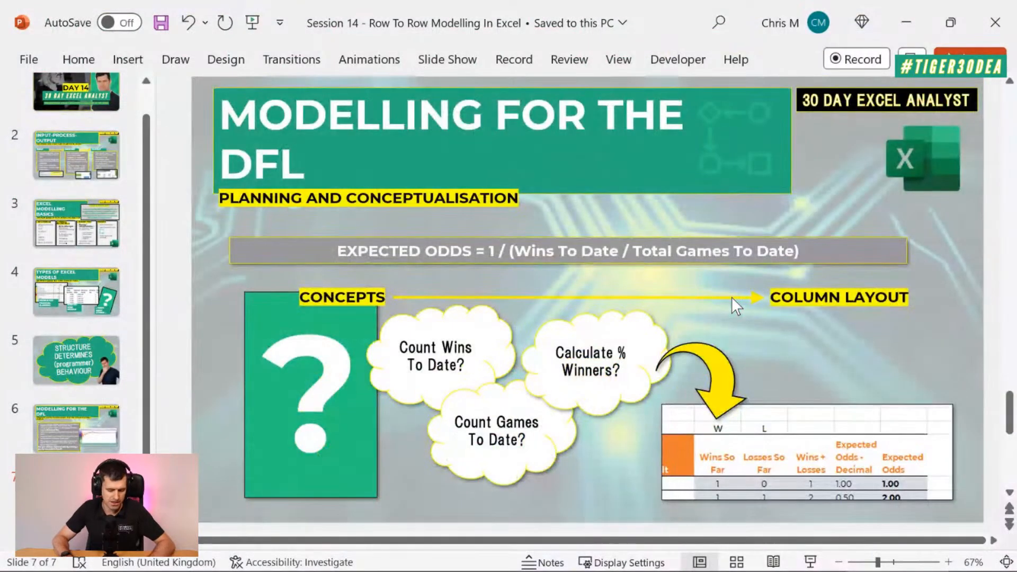
Step: Switch back to Excel and enter =I5+J5 in K5 for Wins + Losses
key(alt+Tab)
key(Down)
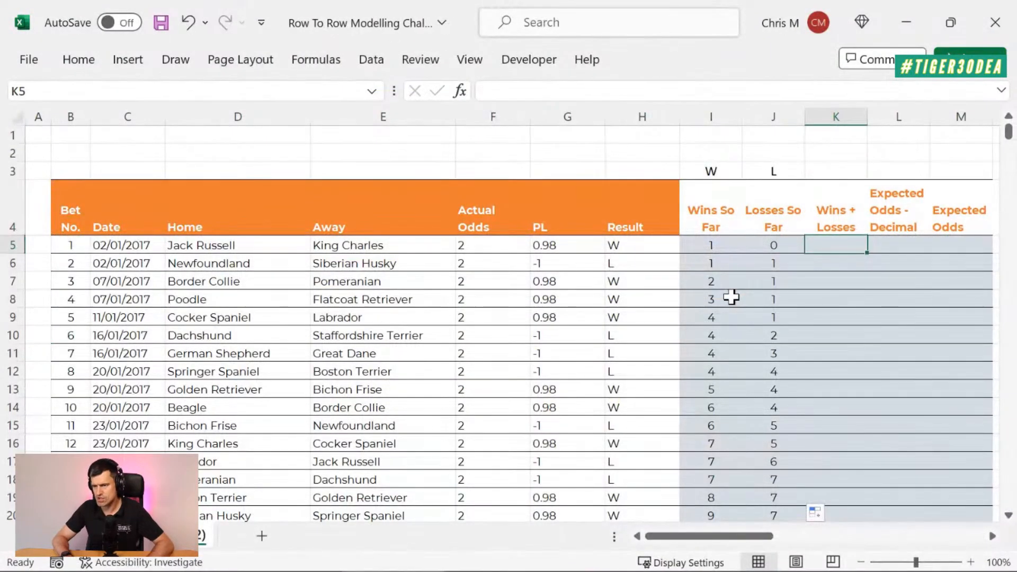
text(=)
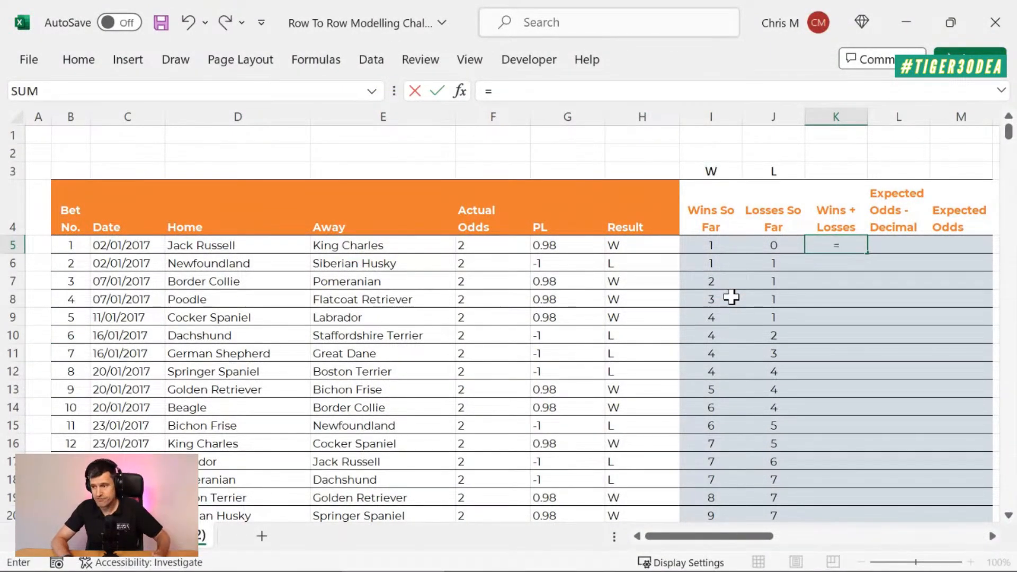
key(Left)
key(Left)
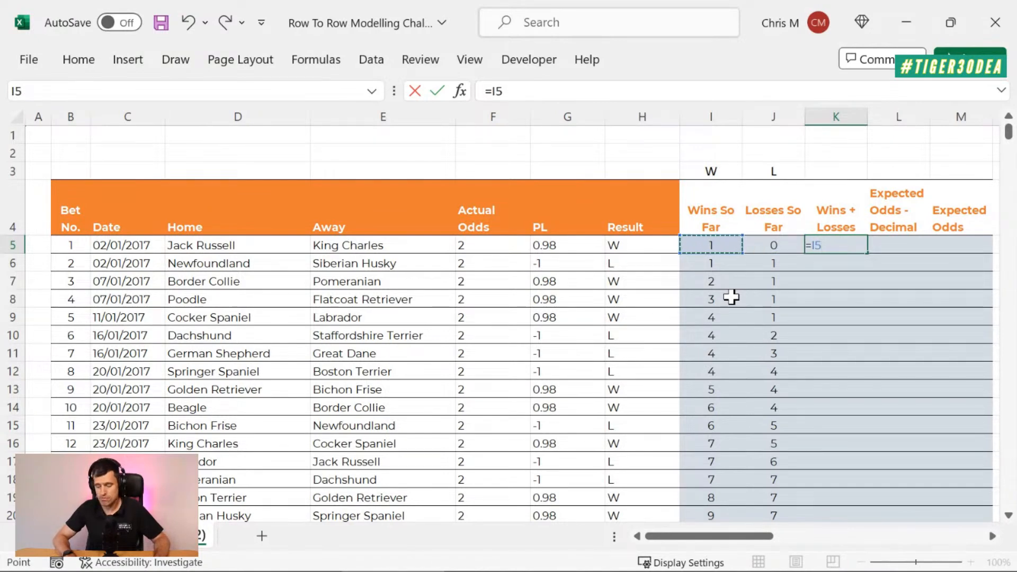
text(+)
key(Left)
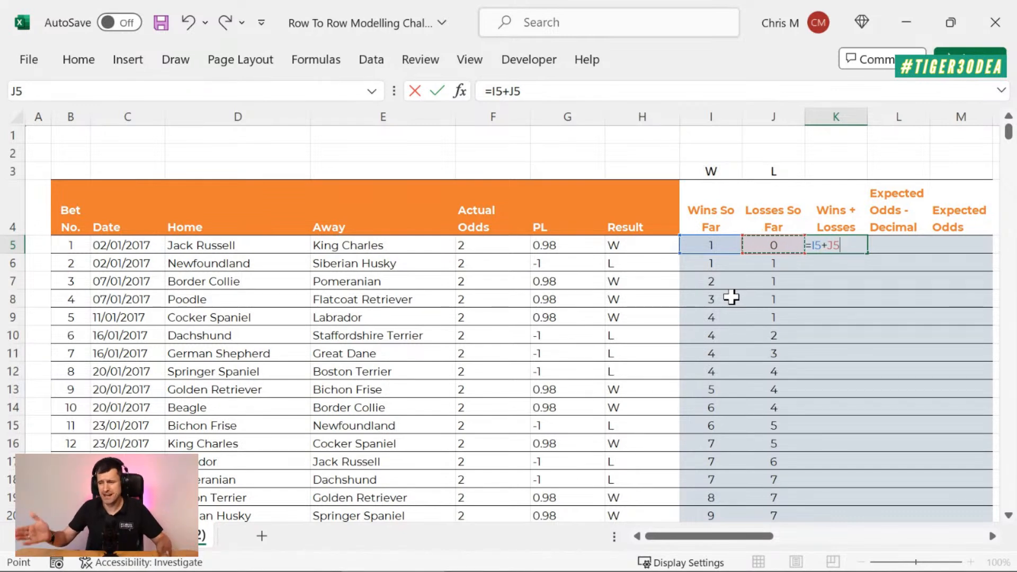
key(Return)
Step: Fill the K5 formula down the Wins + Losses column and check the copied formula in K6
key(Up)
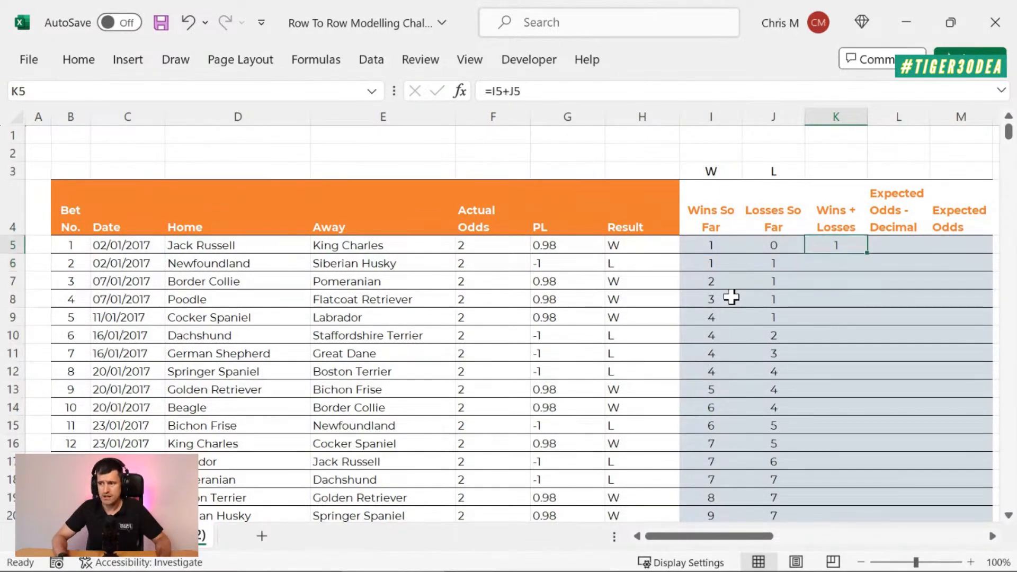
double_click(866, 253)
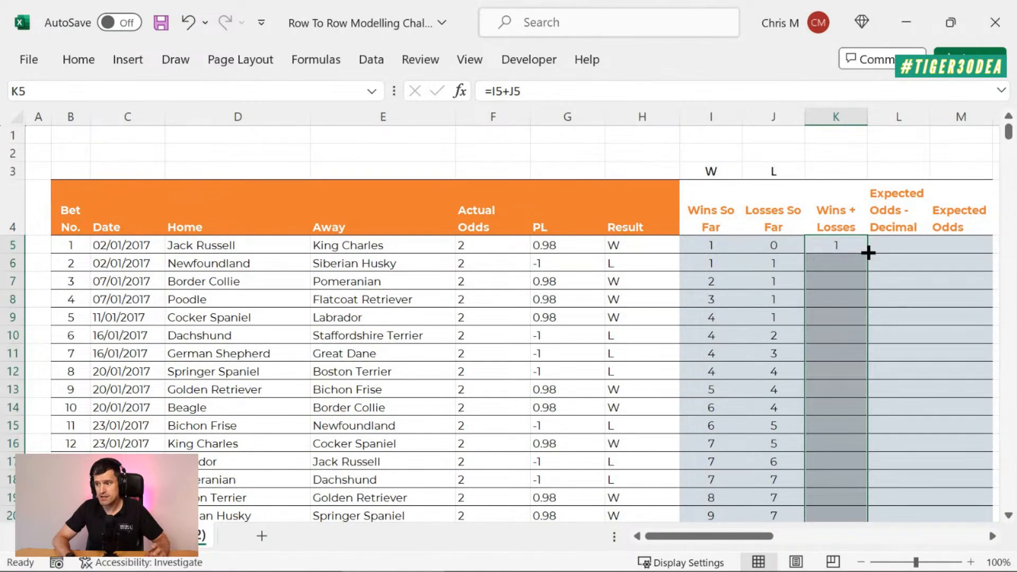
click(826, 263)
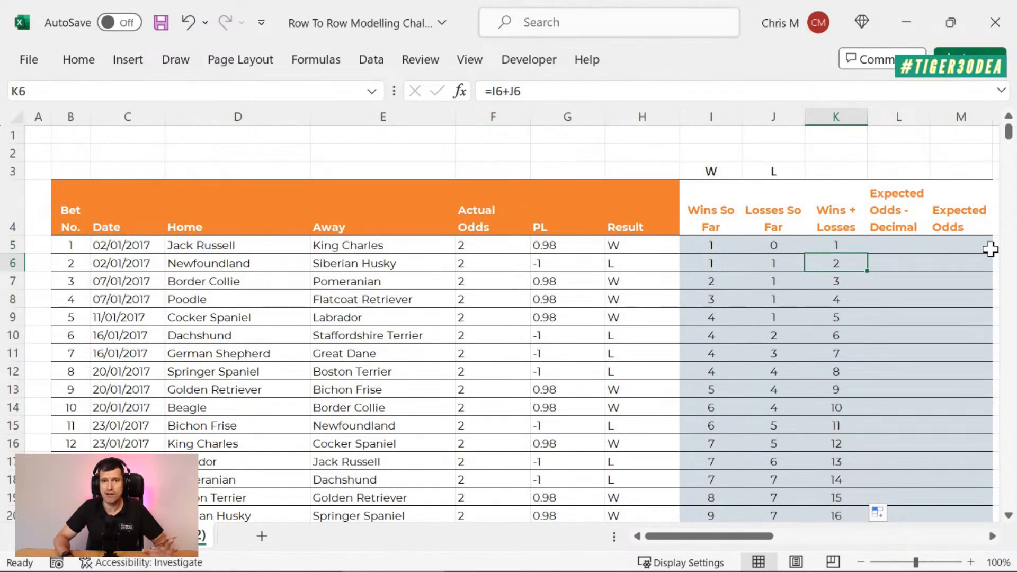
Step: Review the Wins So Far, Losses So Far and Wins + Losses formulas, and the Expected Odds - Decimal header in L4
key(Right)
key(Right)
key(Right)
key(Left)
key(Left)
key(Left)
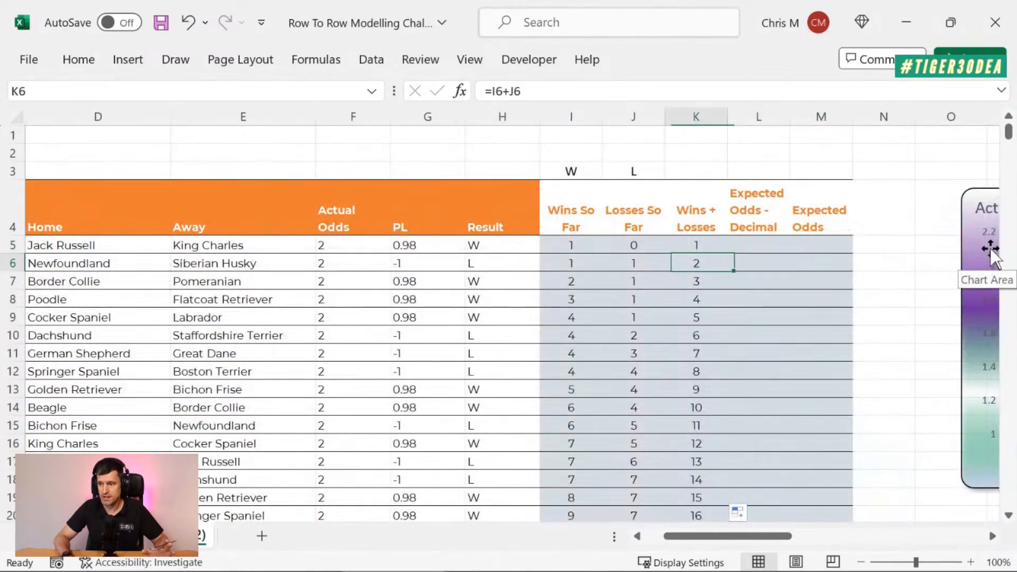
key(Left)
key(Left)
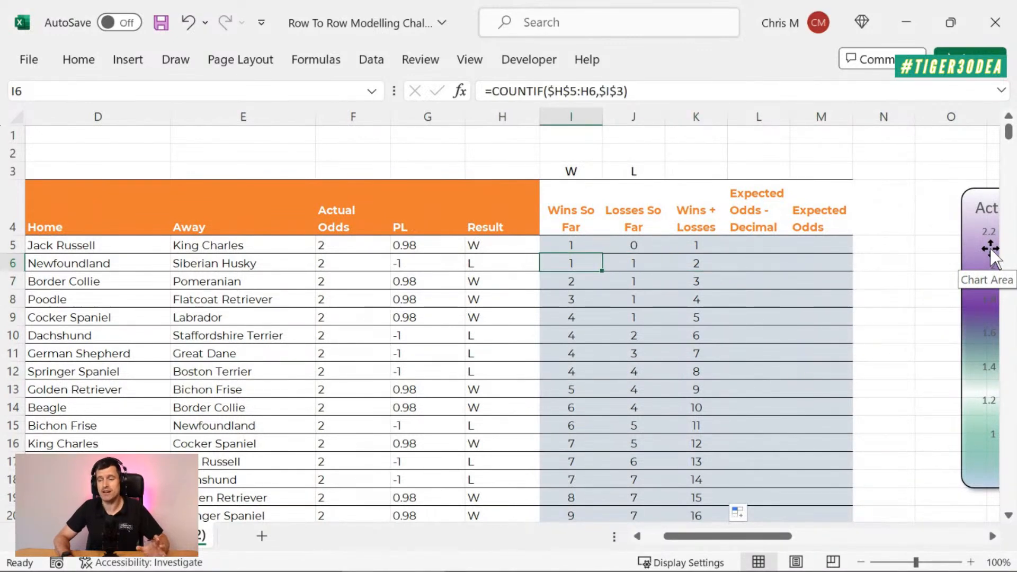
key(Right)
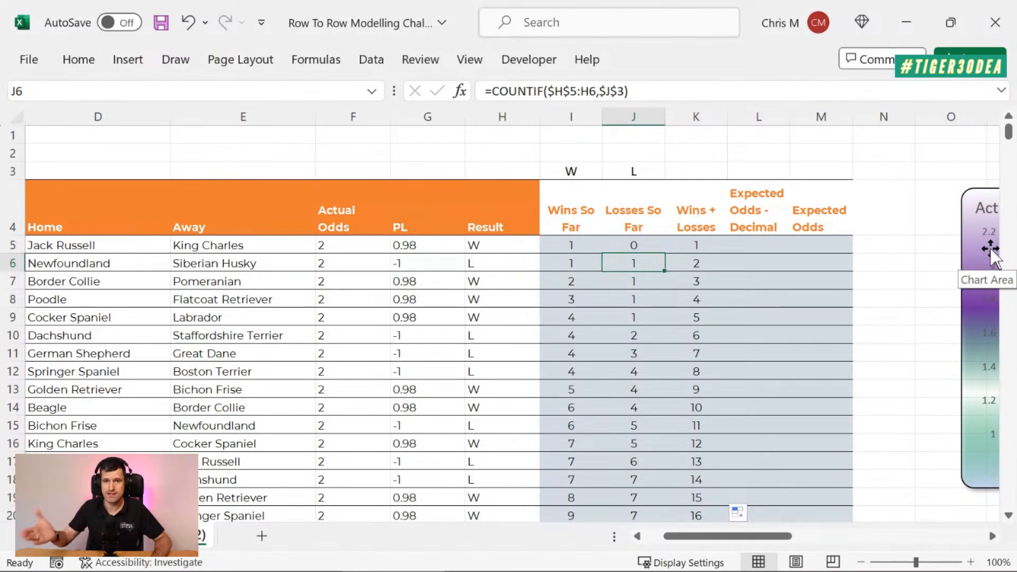
key(Right)
key(Right)
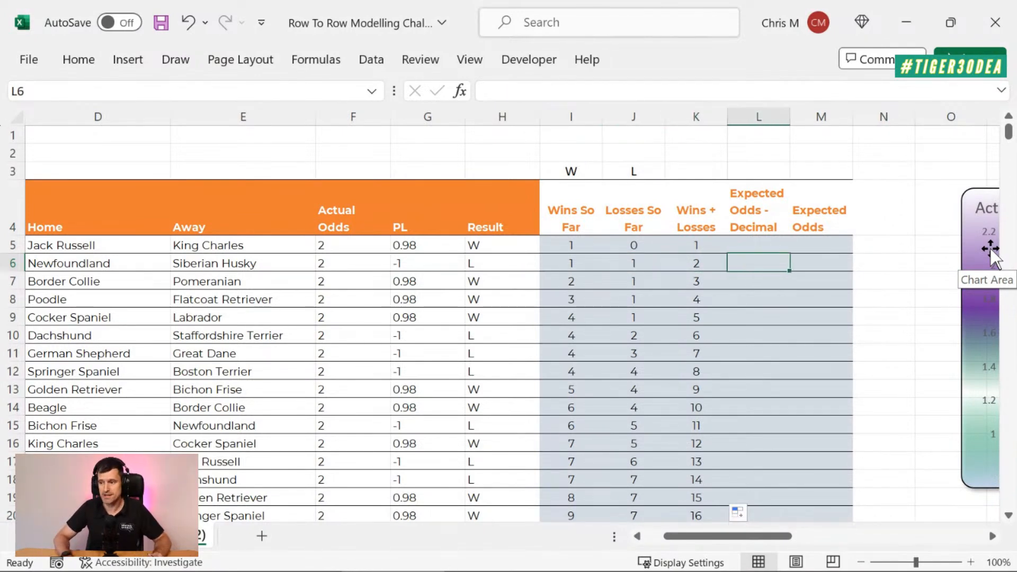
key(Up)
key(Left)
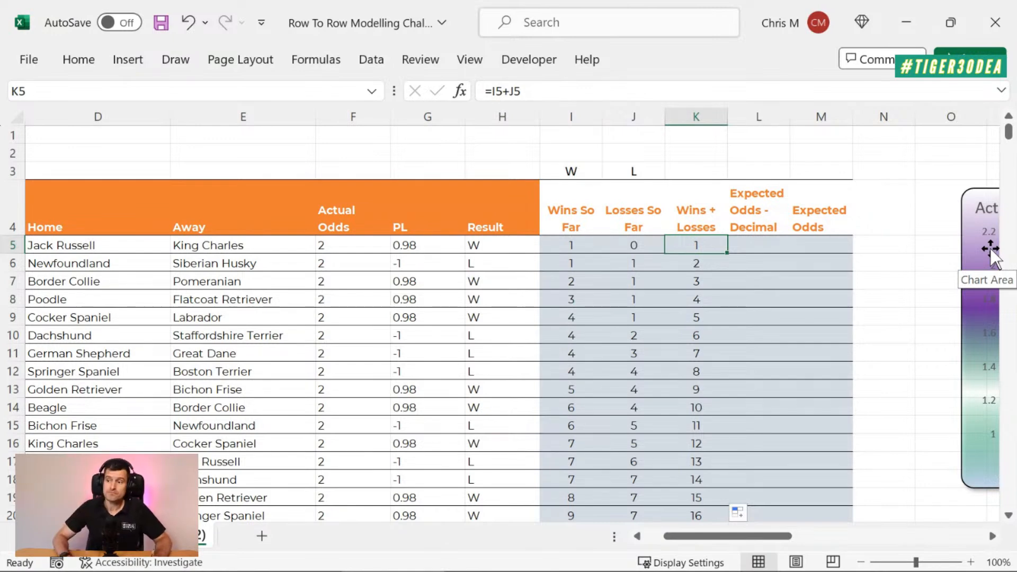
key(Right)
key(Up)
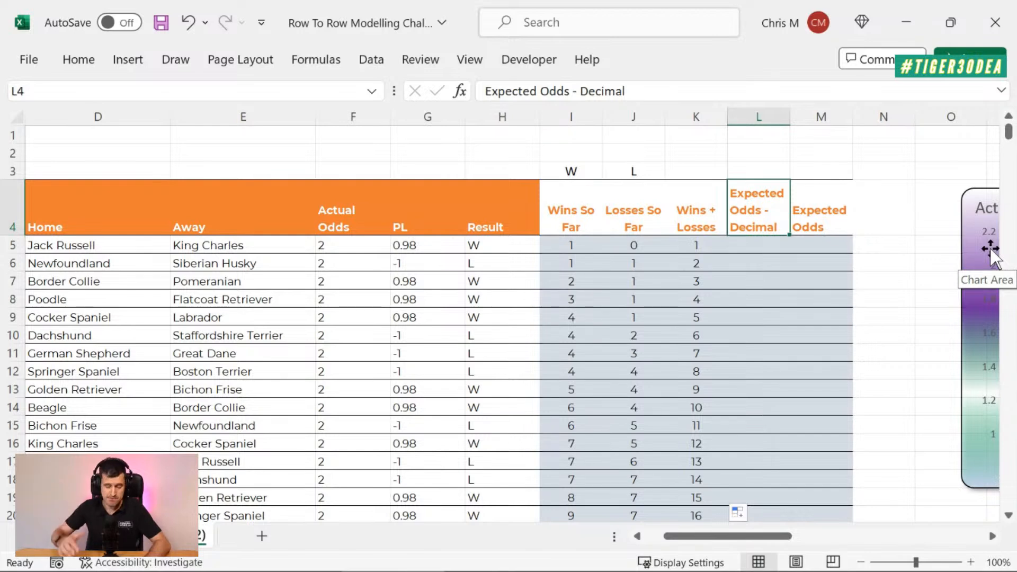
Step: Switch to PowerPoint to review the Expected Odds formula on slide 7, and select the Column Layout label
key(alt+Tab)
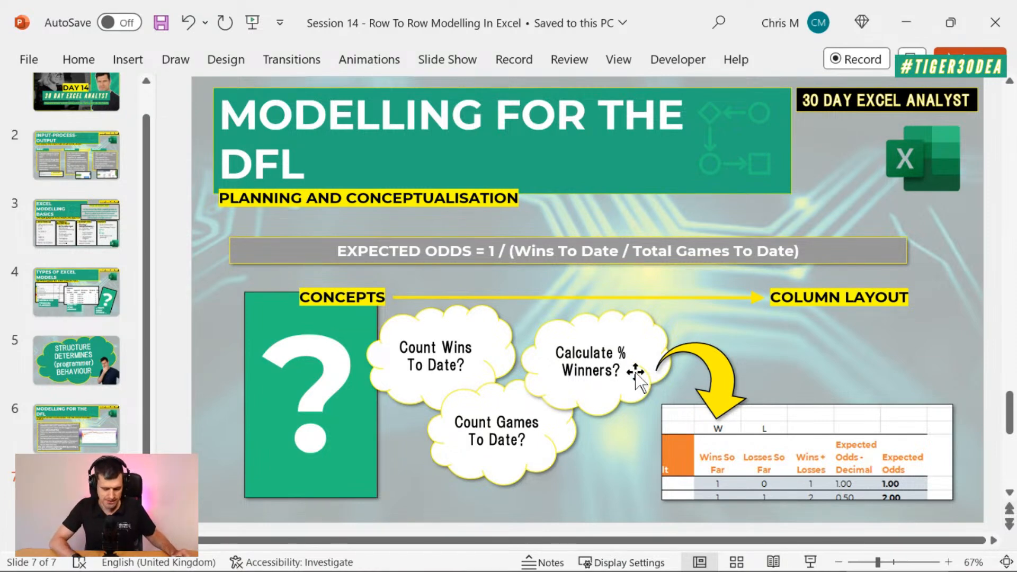
click(626, 210)
click(881, 314)
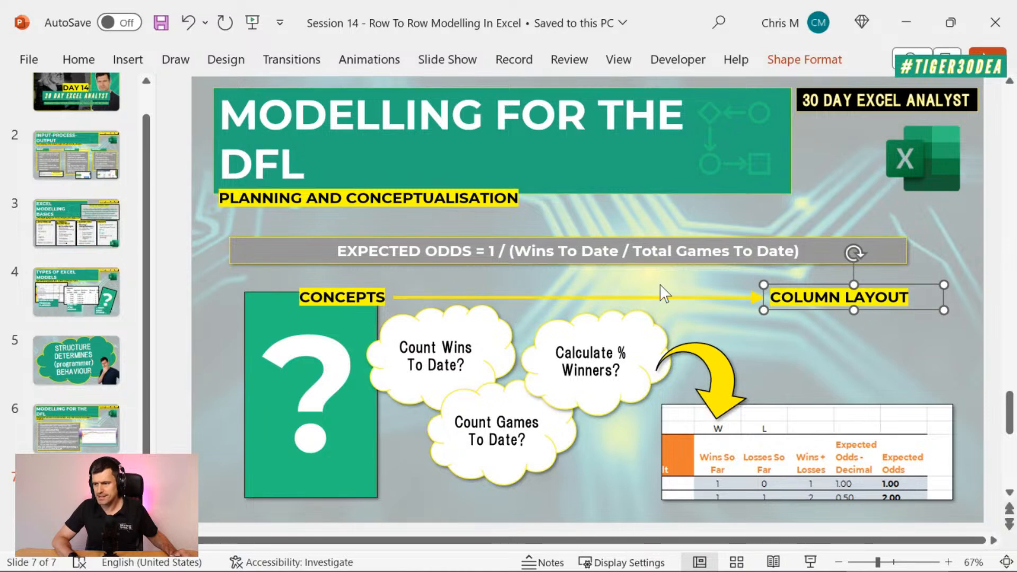
Step: Highlight the bracketed part (Wins To Date / Total Games To Date) of the Expected Odds formula on slide 7 to review it
click(621, 226)
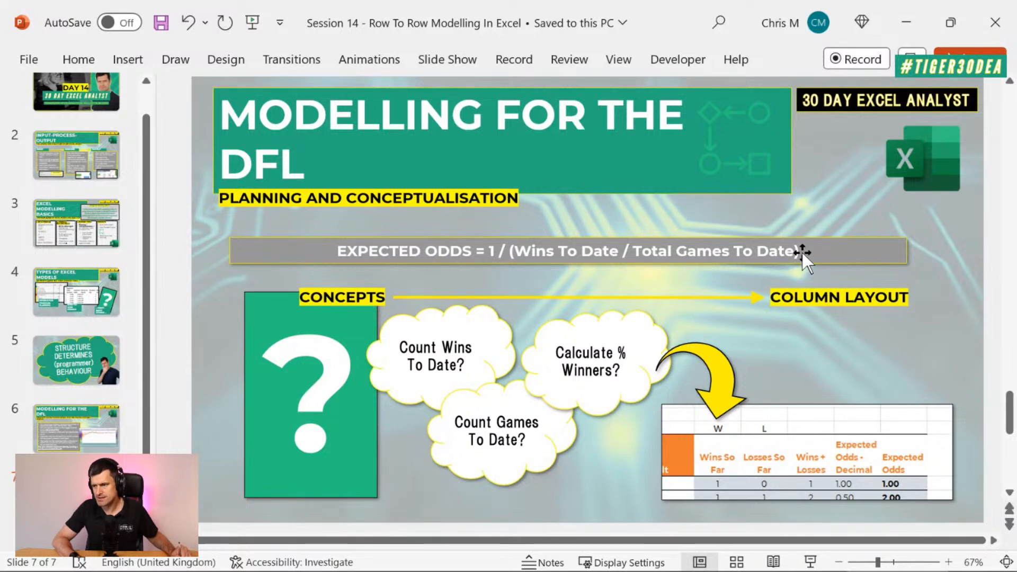
drag(801, 252, 508, 250)
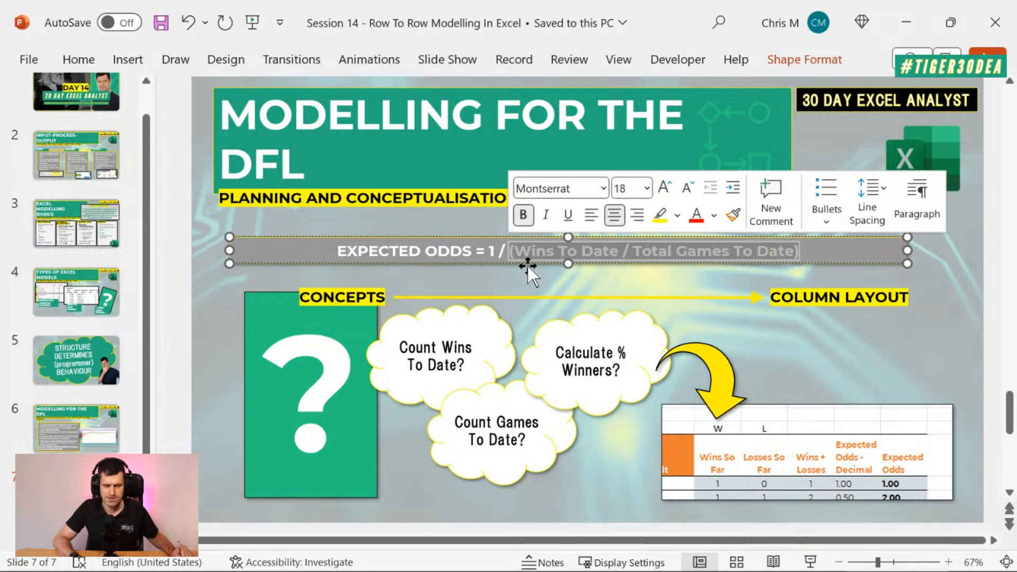
key(Escape)
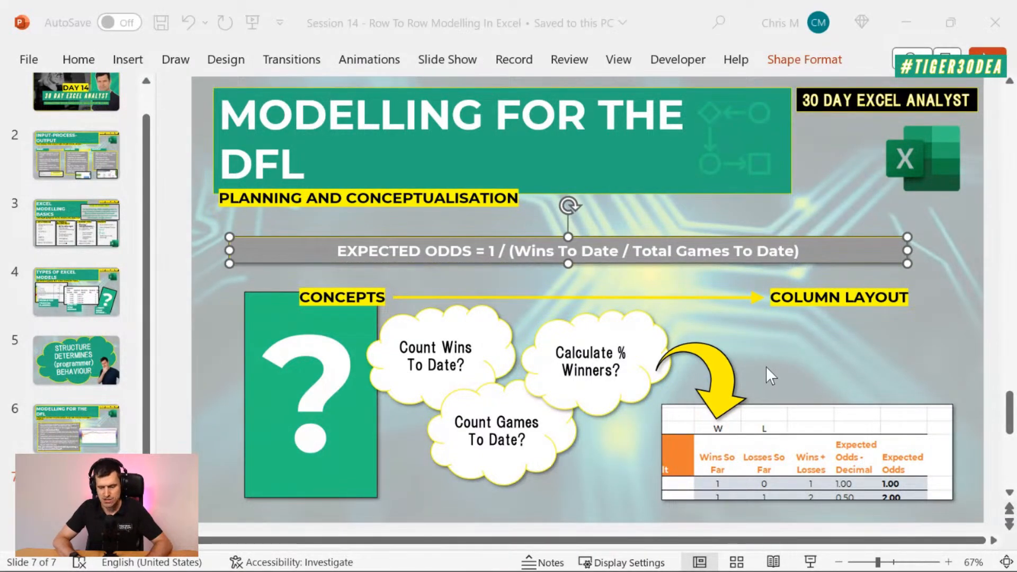
Step: Switch back to Excel and enter =I5/K5 in L5 for Expected Odds - Decimal
key(alt+Tab)
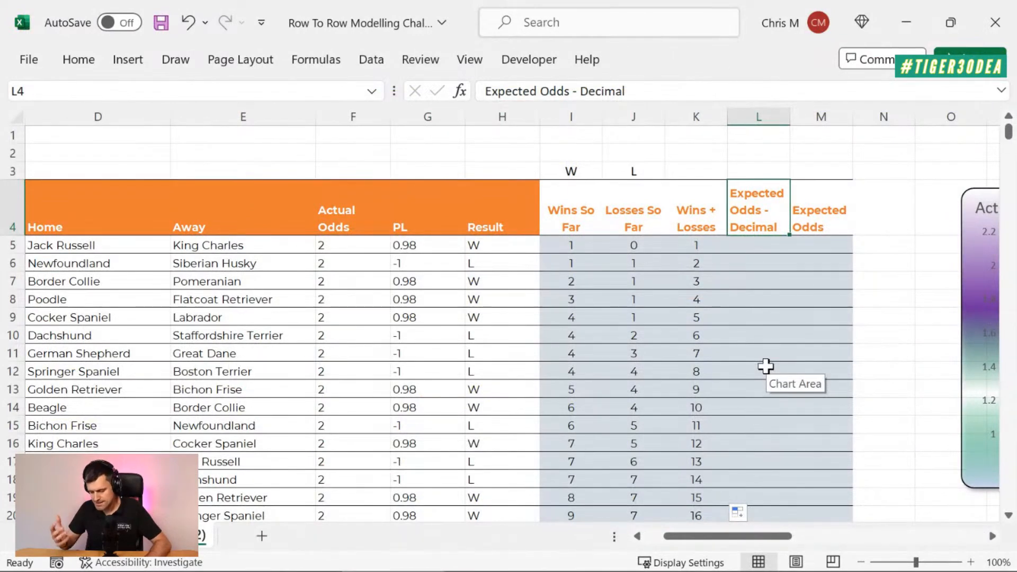
key(Down)
text(=)
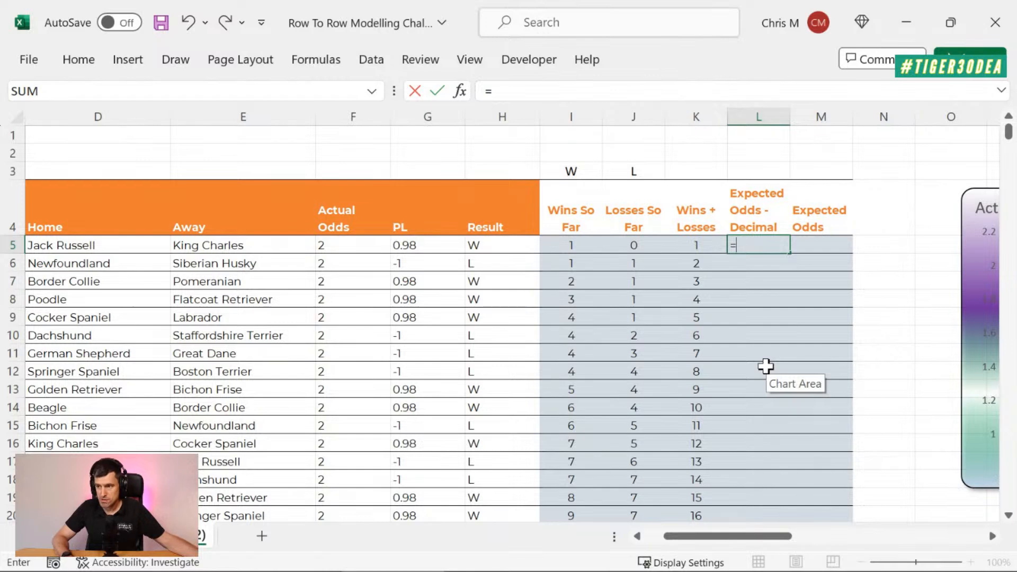
key(Left)
key(Left)
key(Left)
text(/)
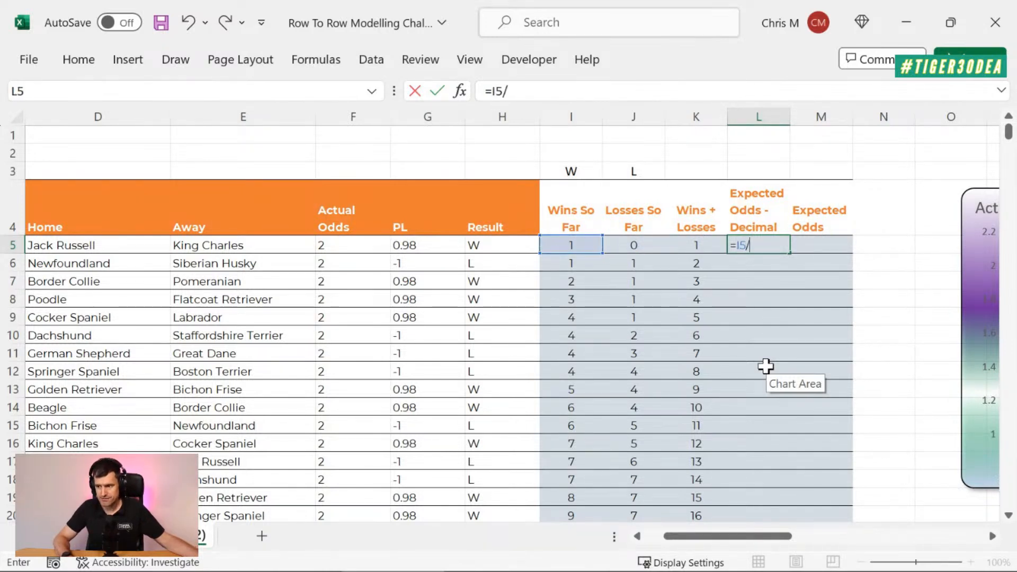
key(Left)
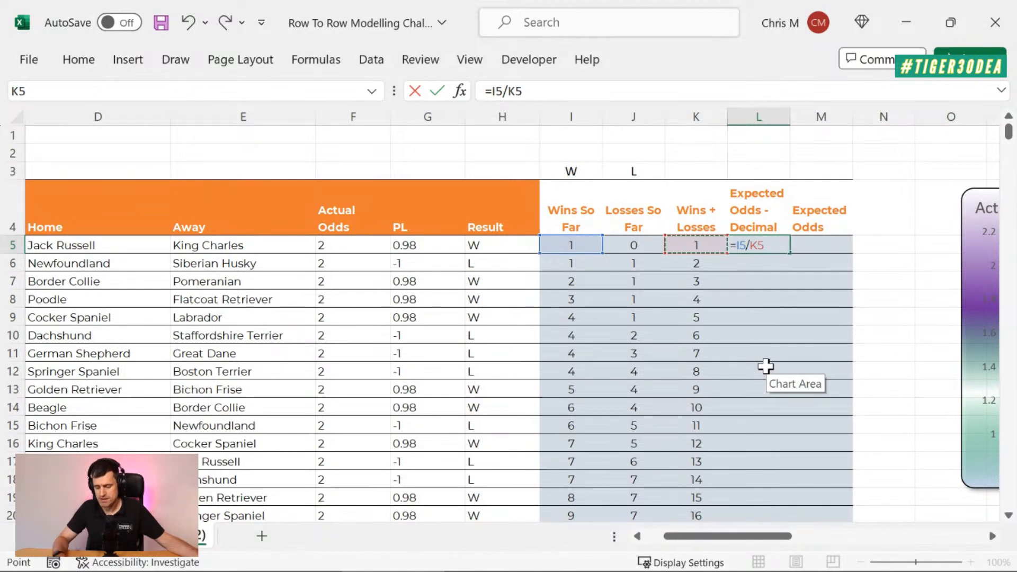
key(Return)
Step: Fill the L5 formula down the Expected Odds - Decimal column and check the copied formula in L8
key(Up)
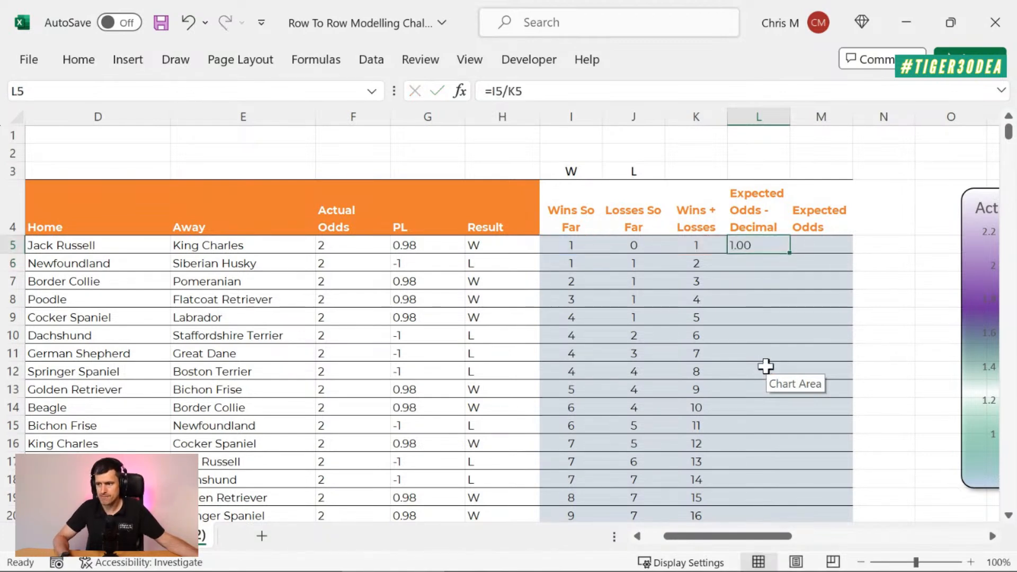
double_click(790, 256)
click(756, 298)
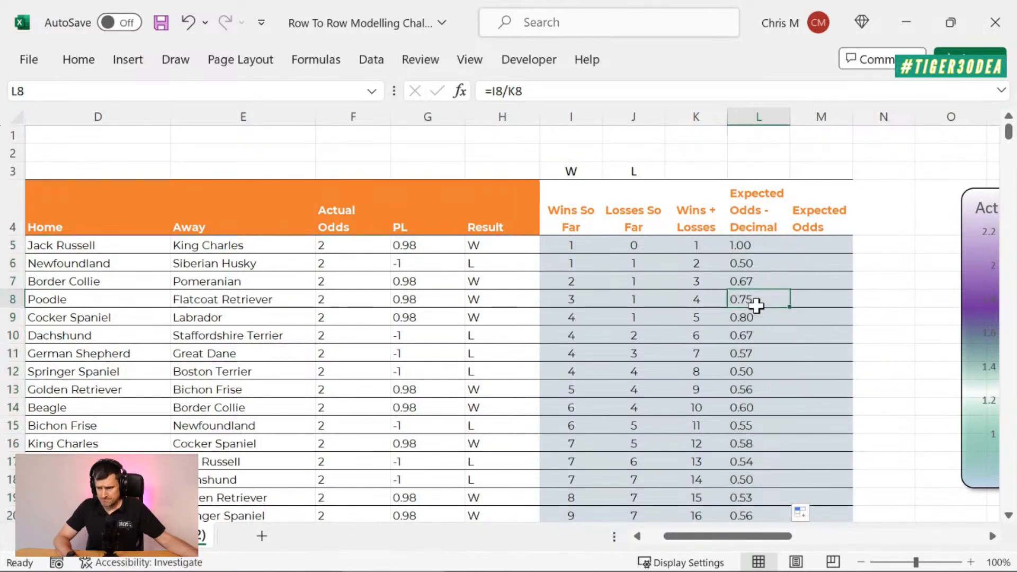
Step: Examine how the Expected Odds - Decimal values develop from the first games down to the last data row
scroll(789, 394, down, 2)
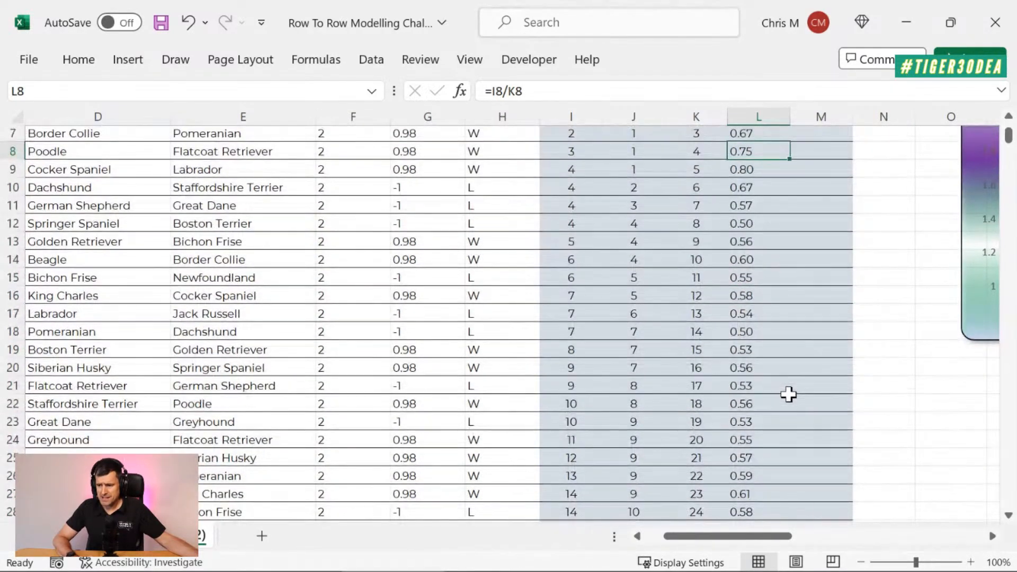
scroll(789, 394, down, 3)
scroll(788, 394, down, 8)
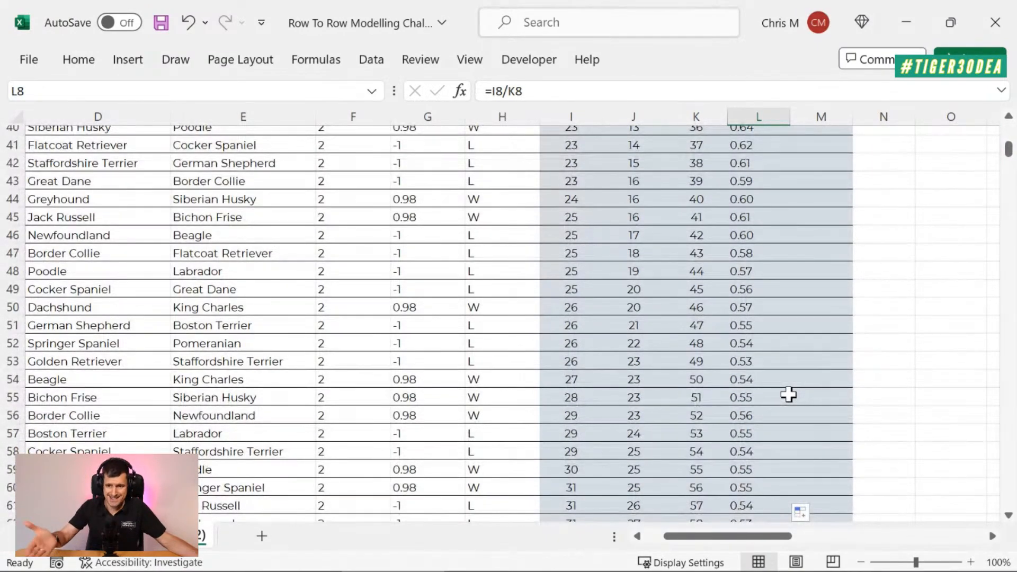
scroll(789, 394, down, 4)
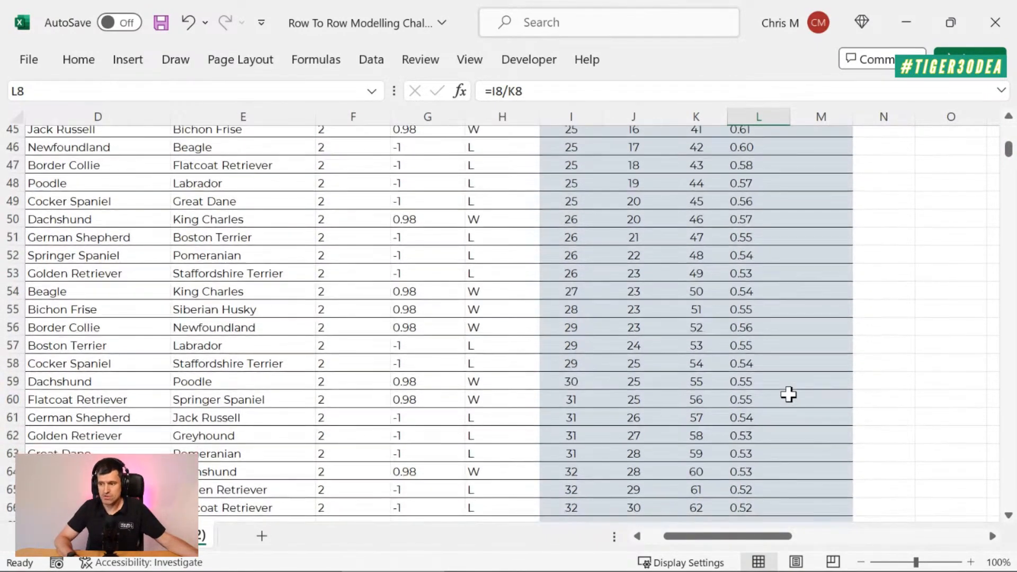
scroll(789, 395, down, 14)
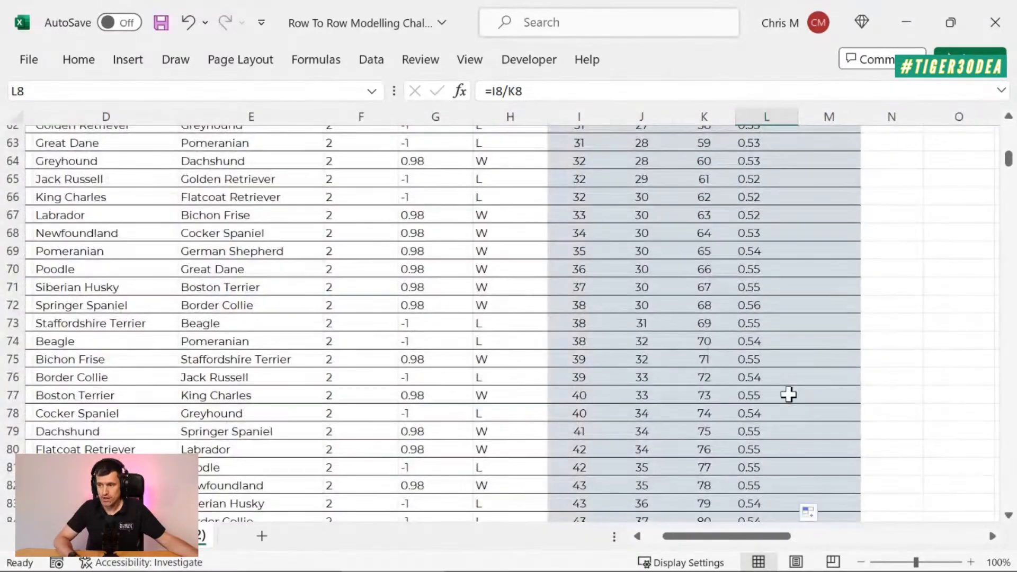
scroll(789, 394, down, 16)
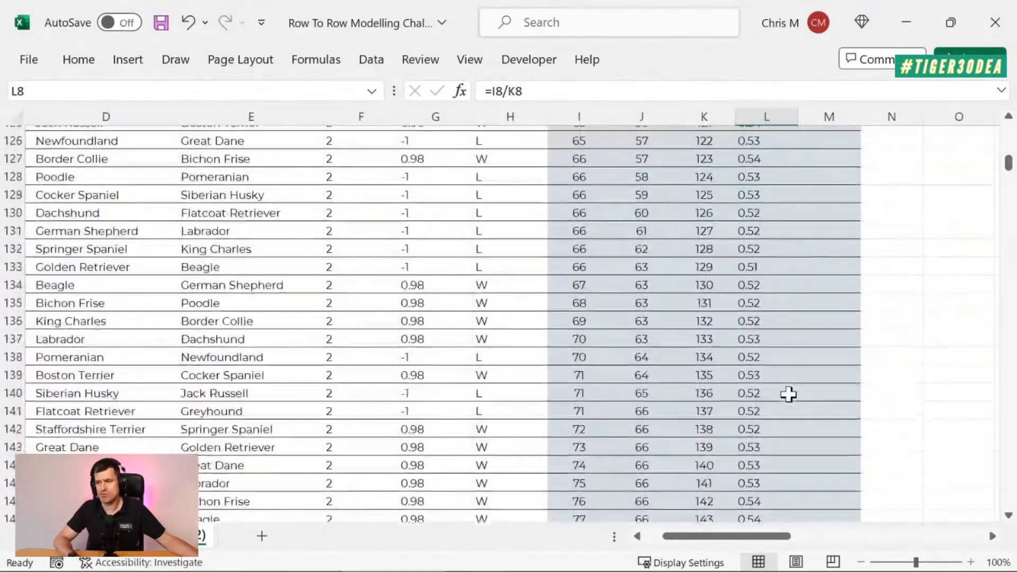
scroll(789, 394, down, 14)
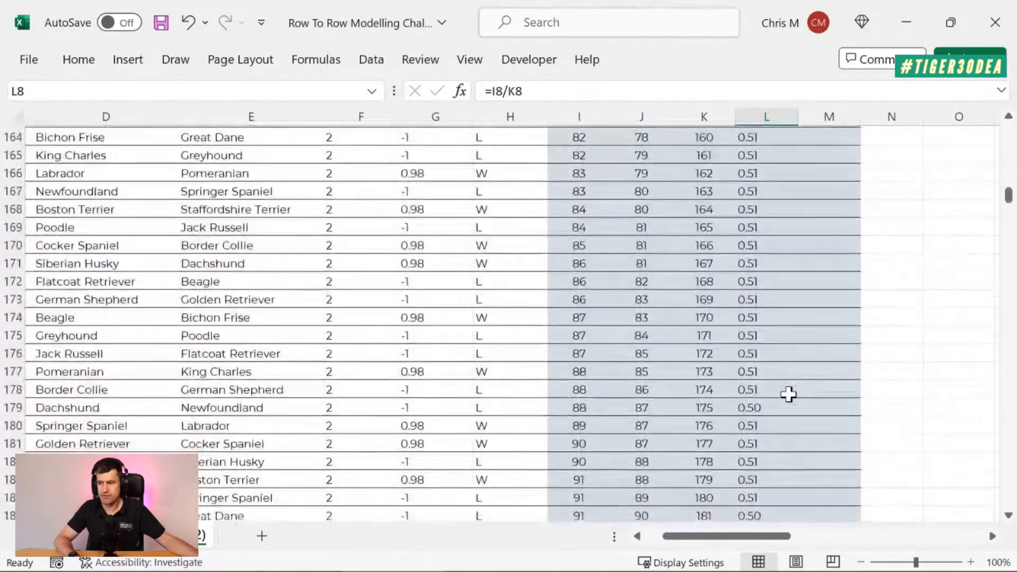
click(760, 386)
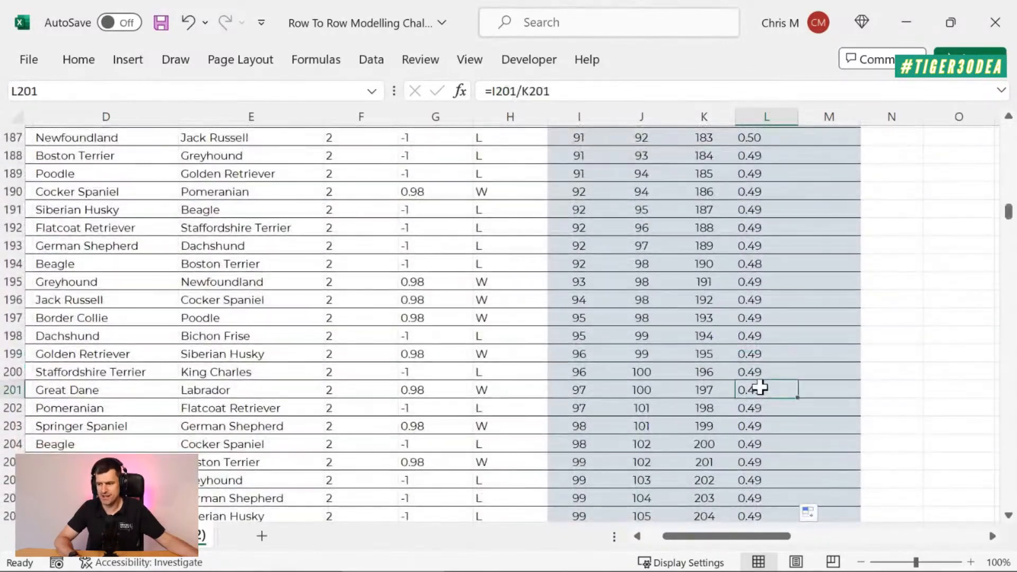
scroll(760, 386, down, 20)
scroll(761, 387, down, 10)
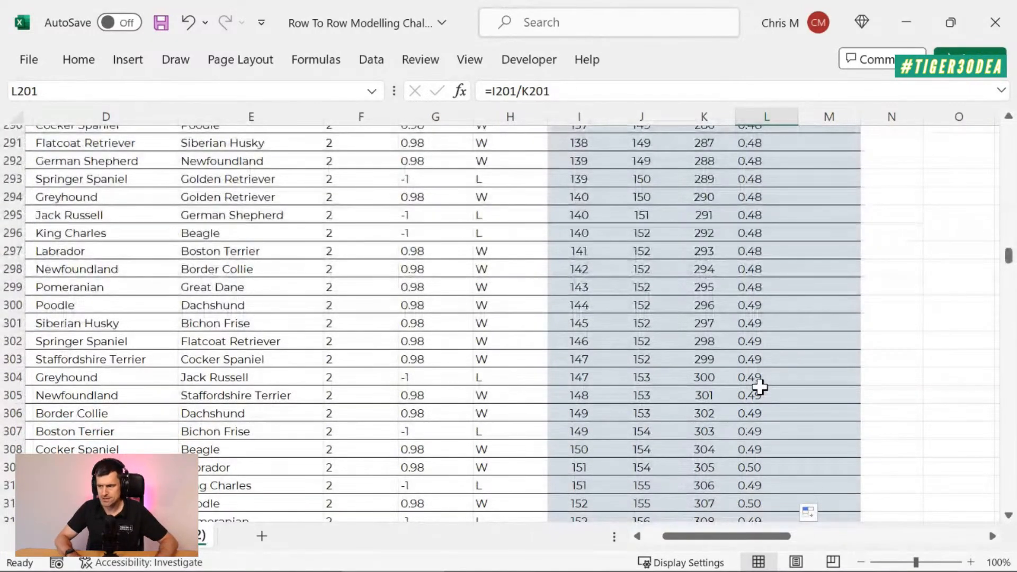
click(760, 392)
key(ctrl+Down)
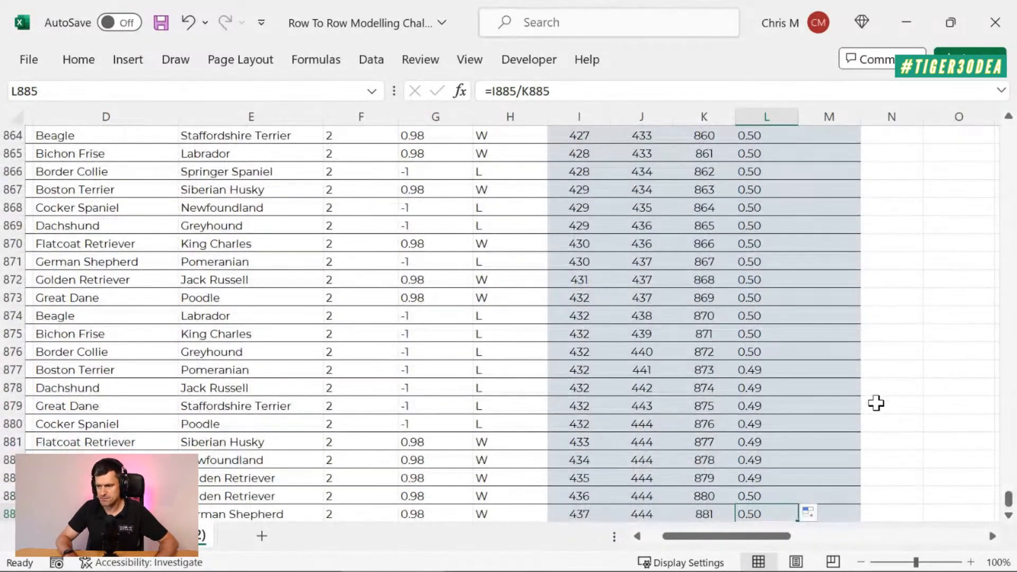
Step: Step through the final rows of the Expected Odds - Decimal column to inspect their values and formulas, ending on L885
key(Up)
key(Up)
key(Up)
key(Up)
key(Up)
key(Up)
key(Up)
key(Up)
key(Up)
key(Up)
key(Up)
key(Up)
key(Up)
key(Up)
key(Up)
key(Up)
key(Up)
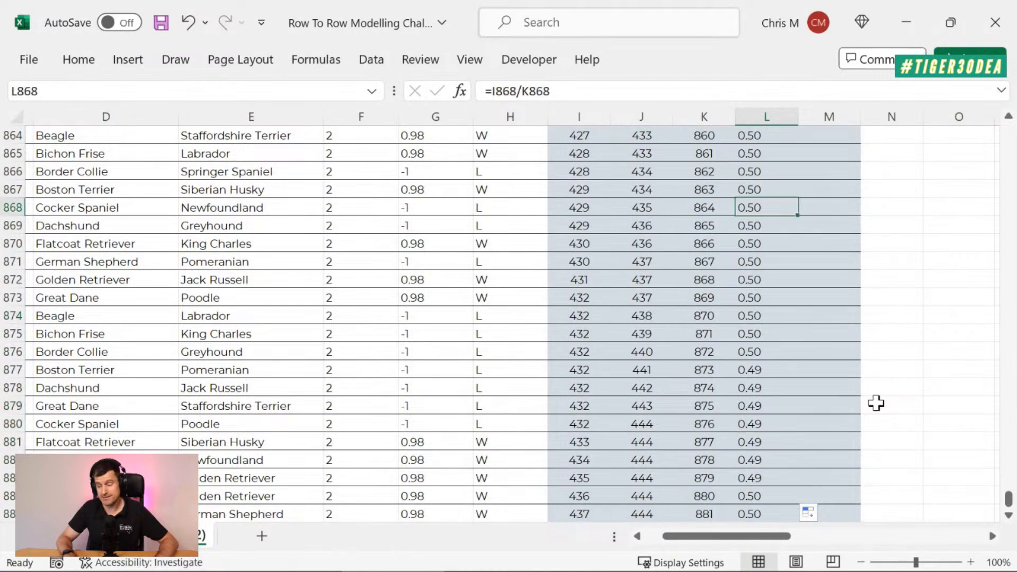
key(Down)
key(Down)
key(Down)
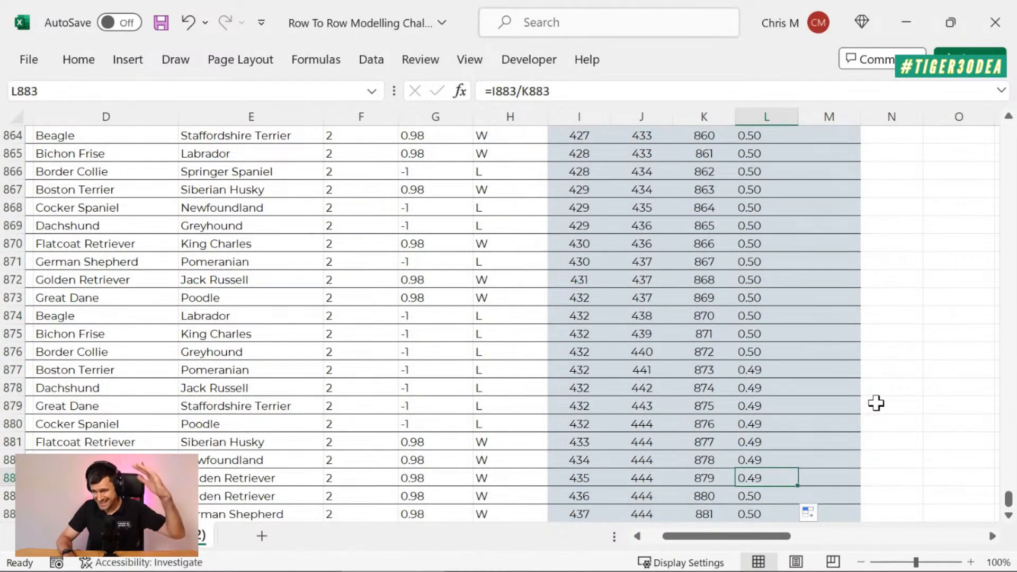
key(Up)
key(Up)
key(Down)
key(Down)
key(Down)
key(Down)
key(Down)
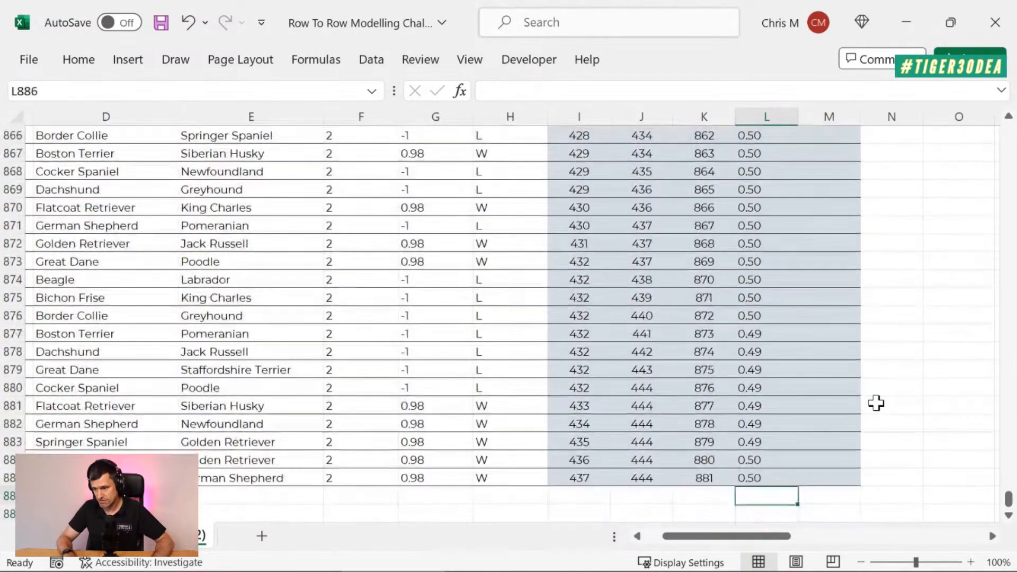
key(Up)
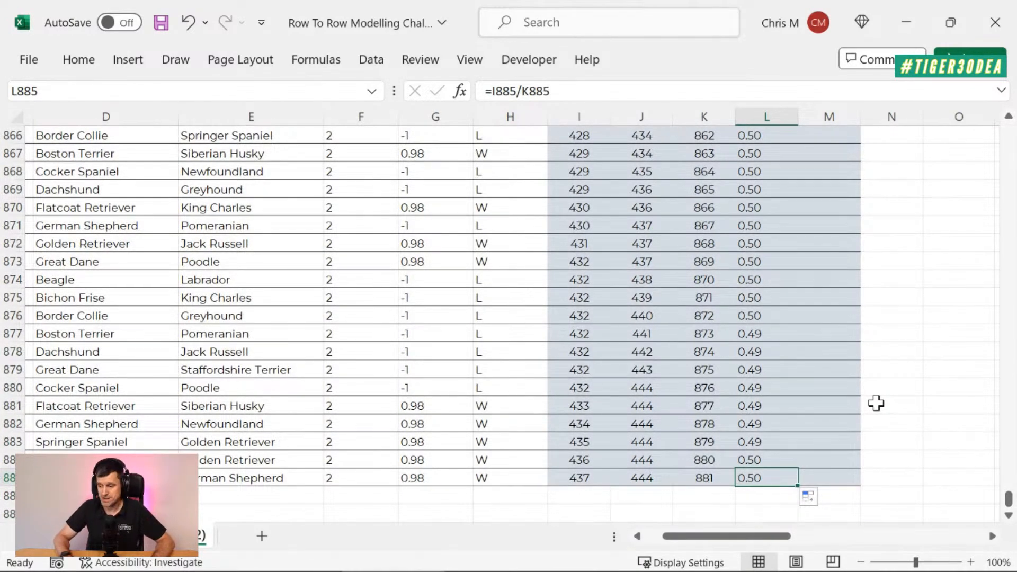
key(Up)
key(Down)
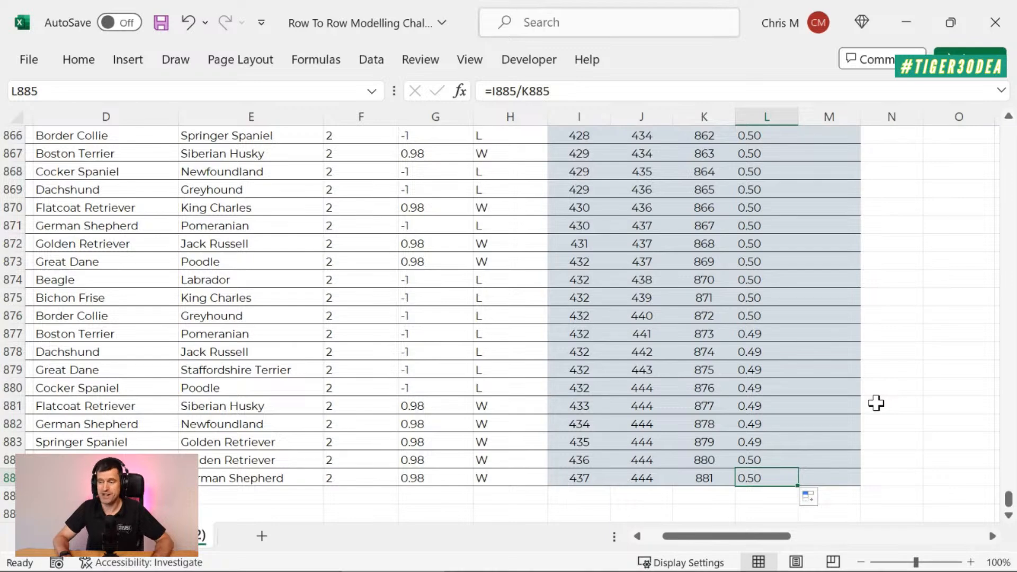
Step: Return to the top of the sheet and examine the Actual vs. Expected Odds chart beside the table
key(ctrl+Up)
key(Up)
key(Up)
key(Up)
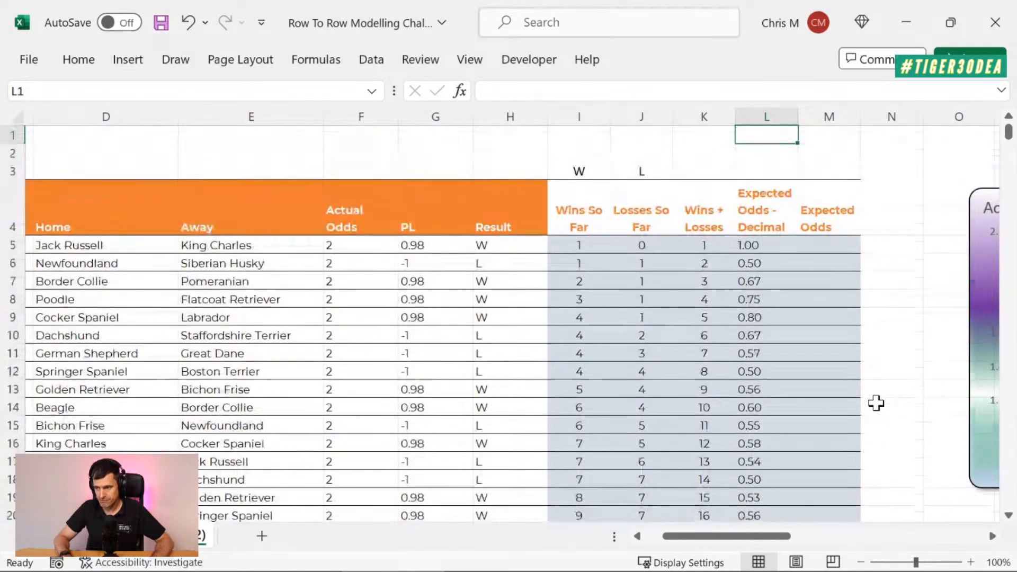
key(Down)
key(Down)
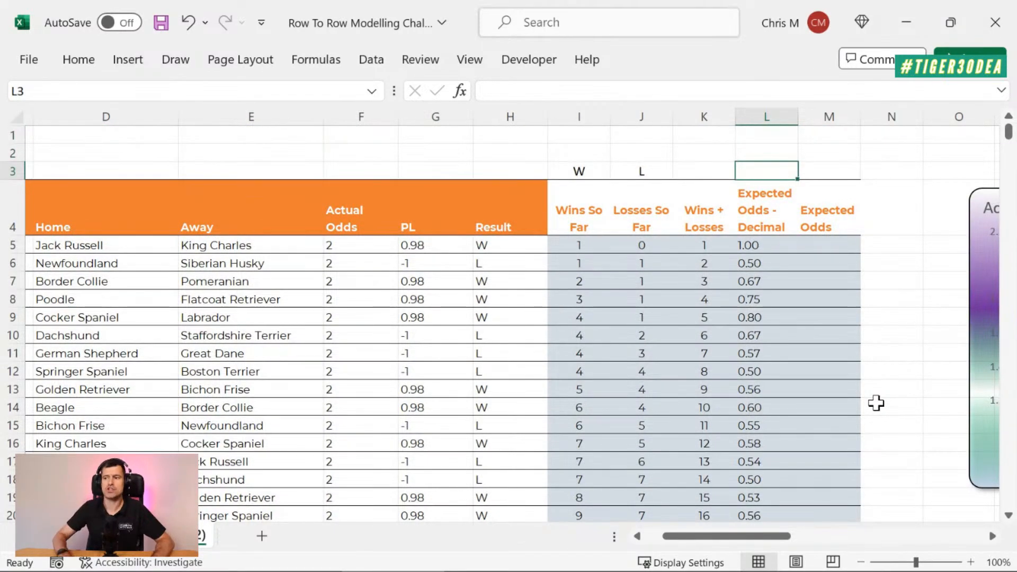
key(Down)
key(Down)
key(Right)
key(Right)
key(Right)
key(Right)
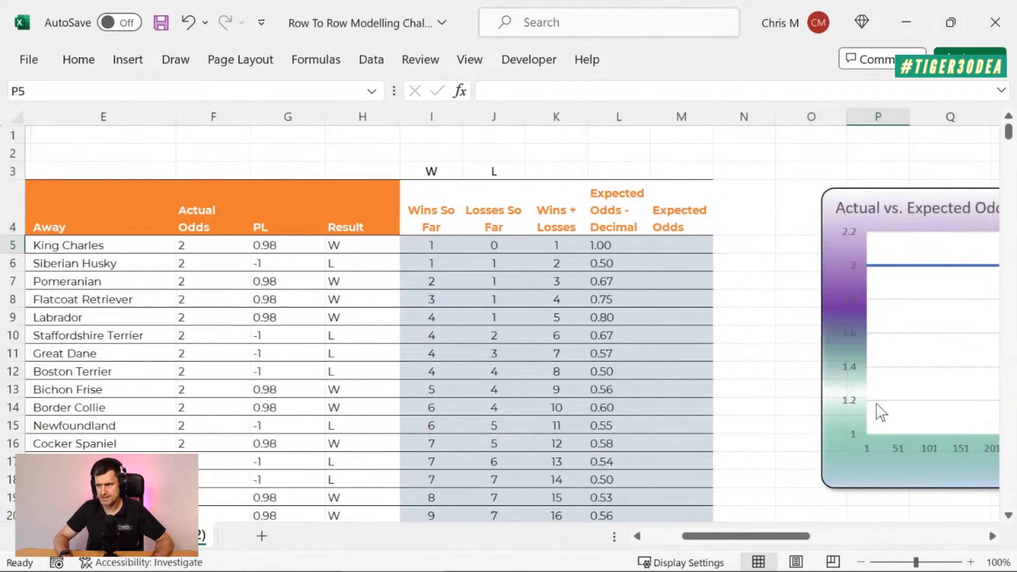
key(Right)
key(Right)
key(Right)
key(Right)
key(Right)
key(Right)
key(Right)
key(Right)
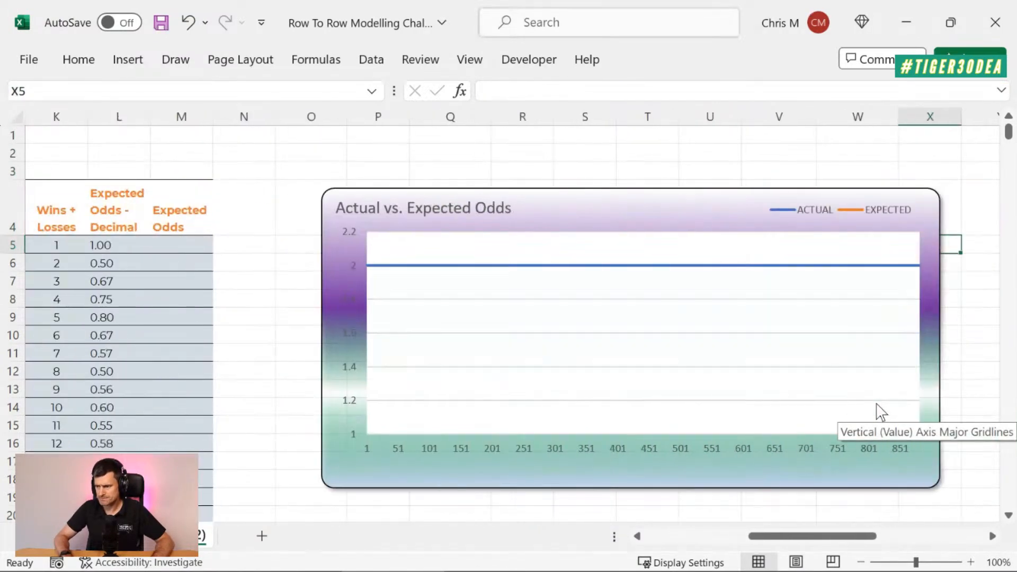
click(661, 208)
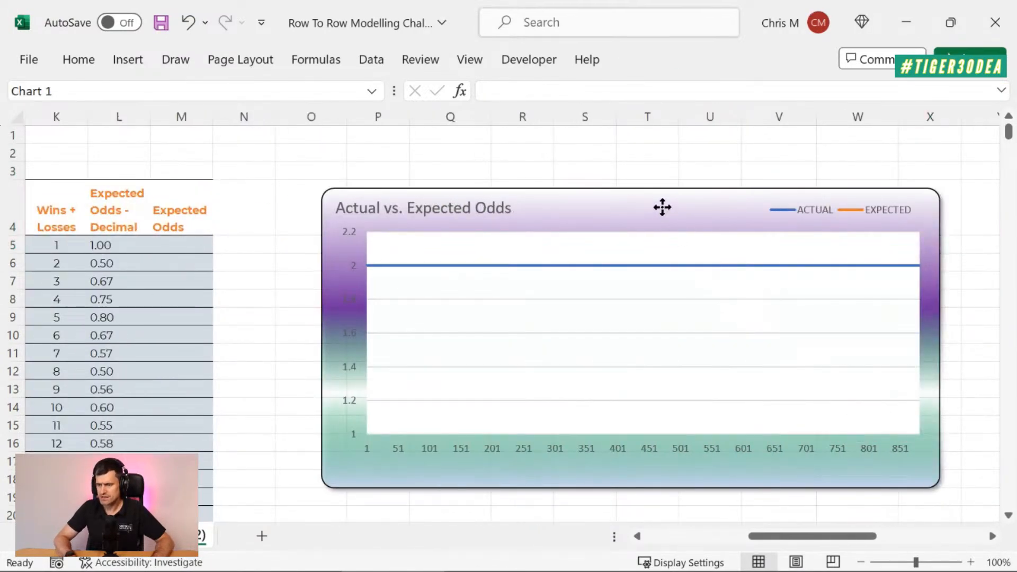
Step: Check the L5 formula, select M5 under Expected Odds, and switch to PowerPoint to review the Expected Odds formula
click(93, 244)
scroll(192, 345, left, 3)
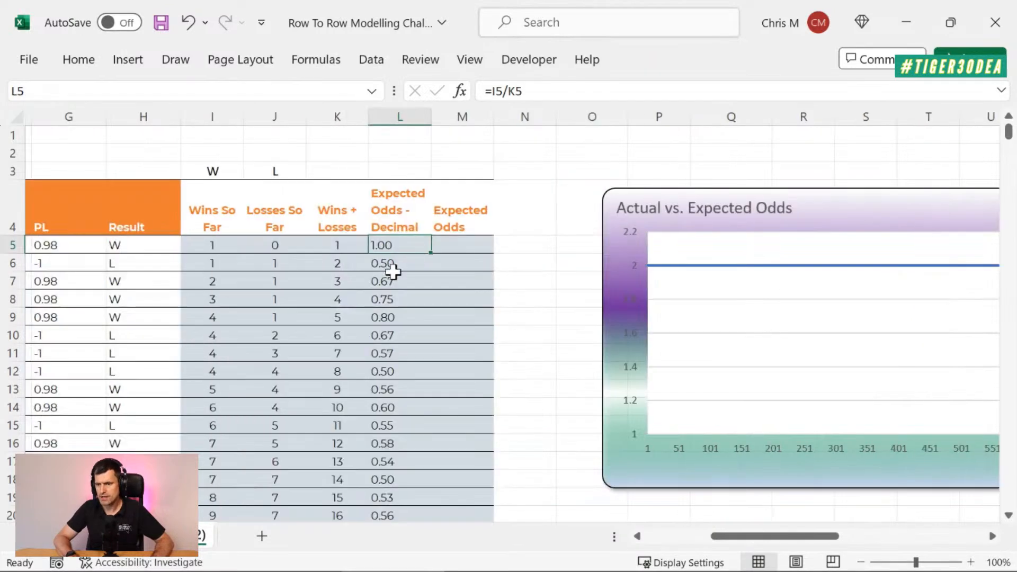
click(439, 242)
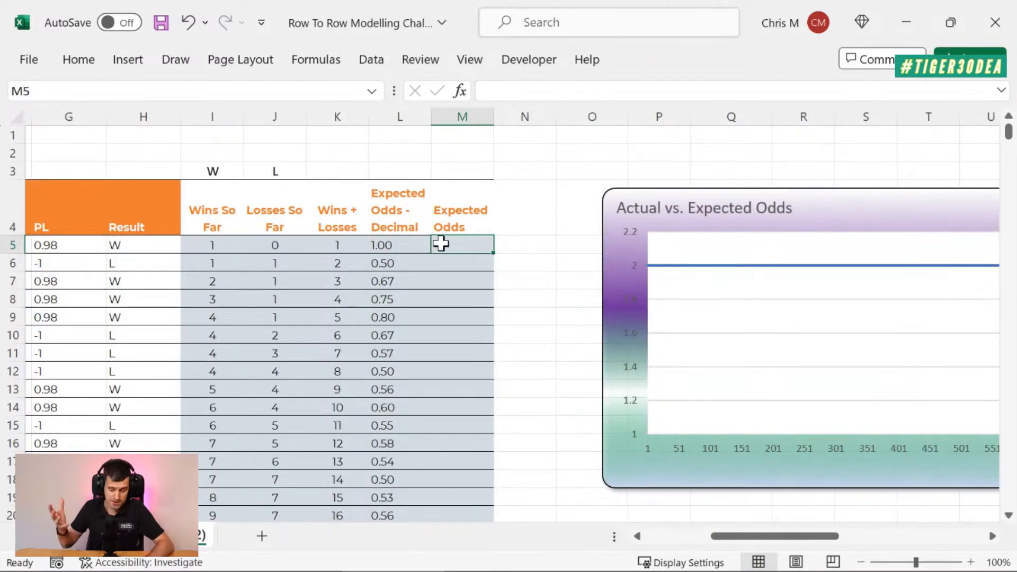
key(alt+Tab)
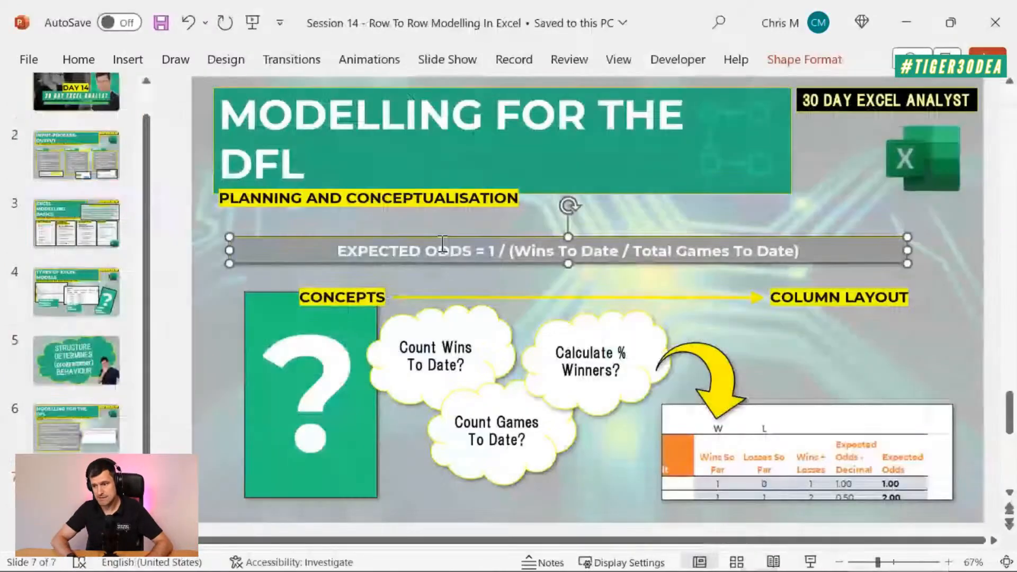
click(952, 271)
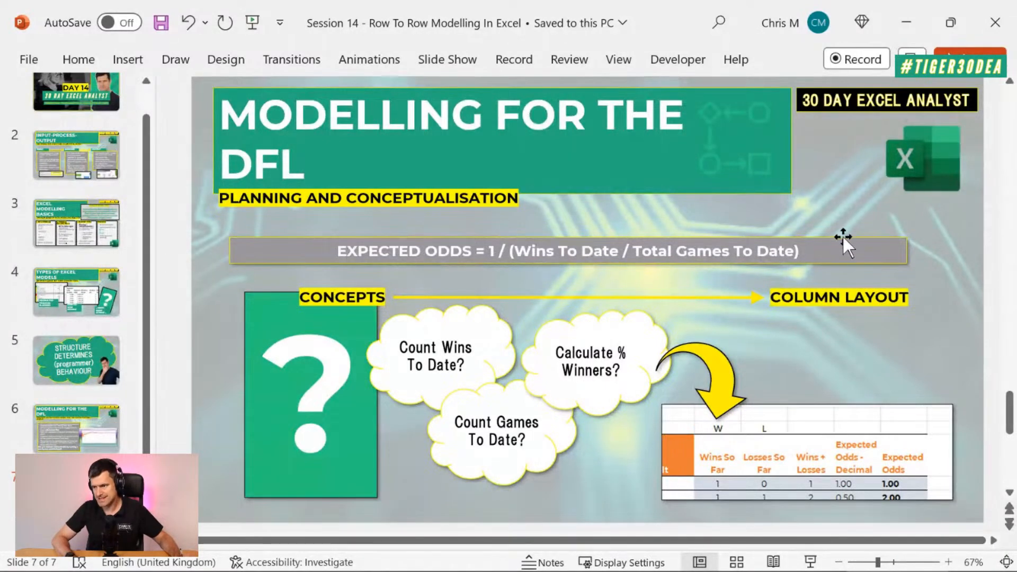
click(788, 251)
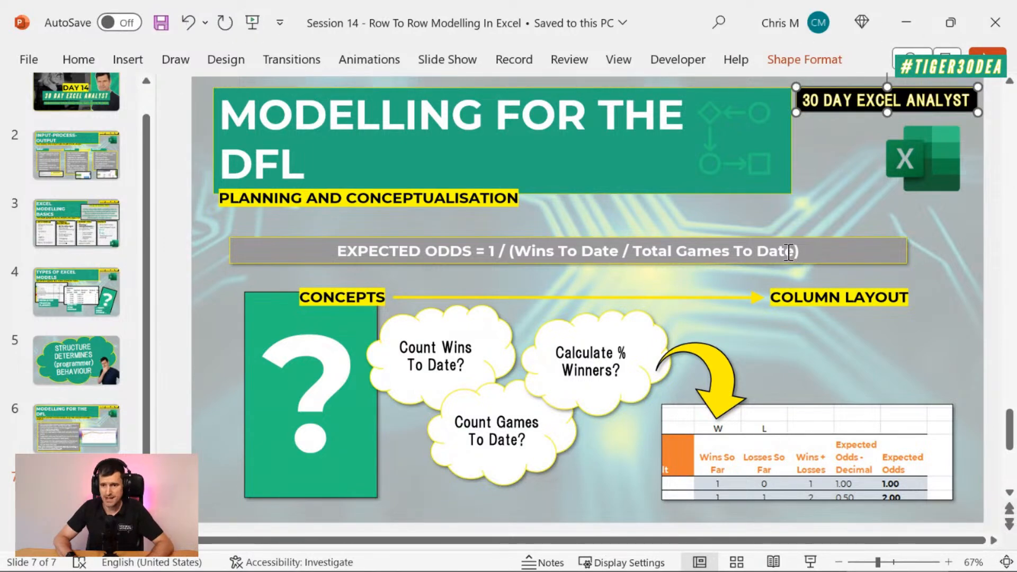
Step: Switch back to Excel, enter =1/L5 in M5 under Expected Odds, and fill the formula down the column
key(alt+Tab)
text(=)
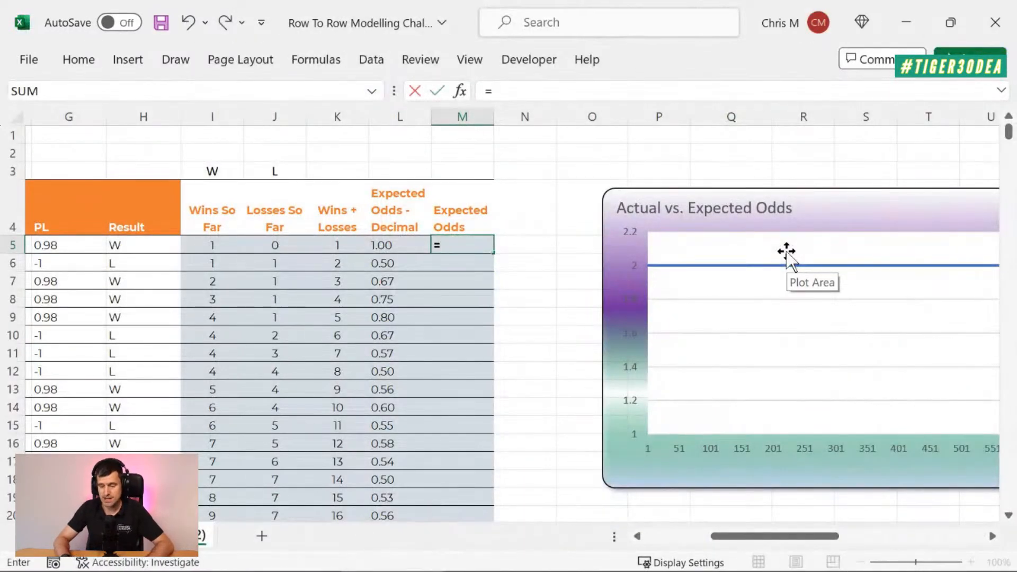
text(1/)
key(Left)
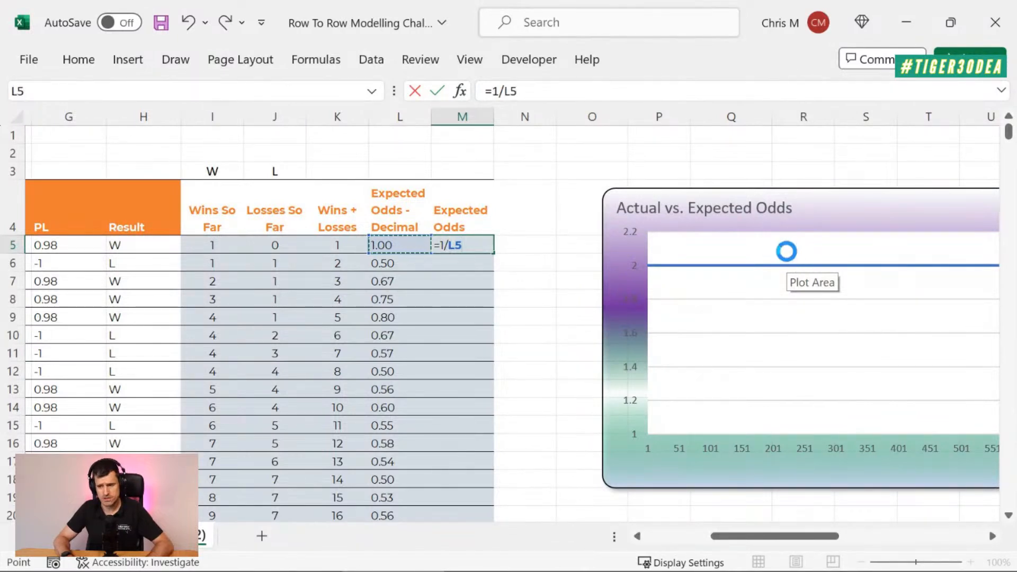
key(Return)
key(Up)
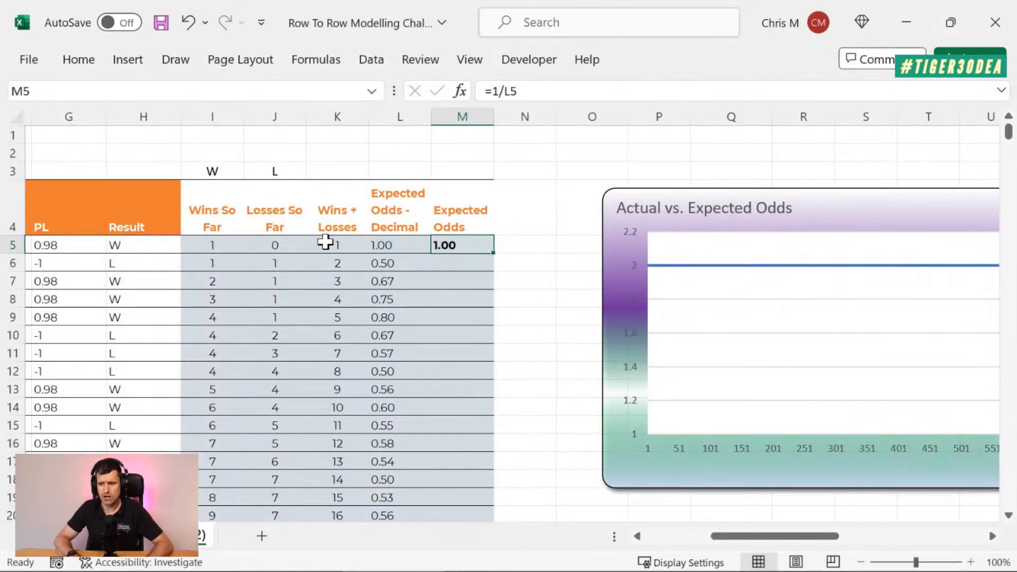
double_click(492, 251)
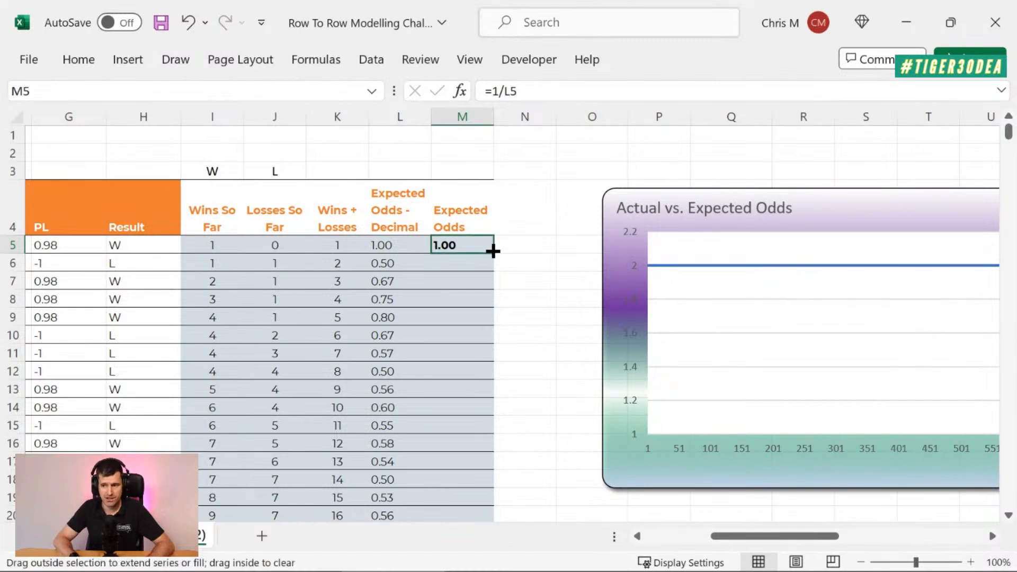
Step: Inspect the filled Expected Odds values and formulas from the first games down to the last data row, ending on M885
click(451, 299)
click(460, 263)
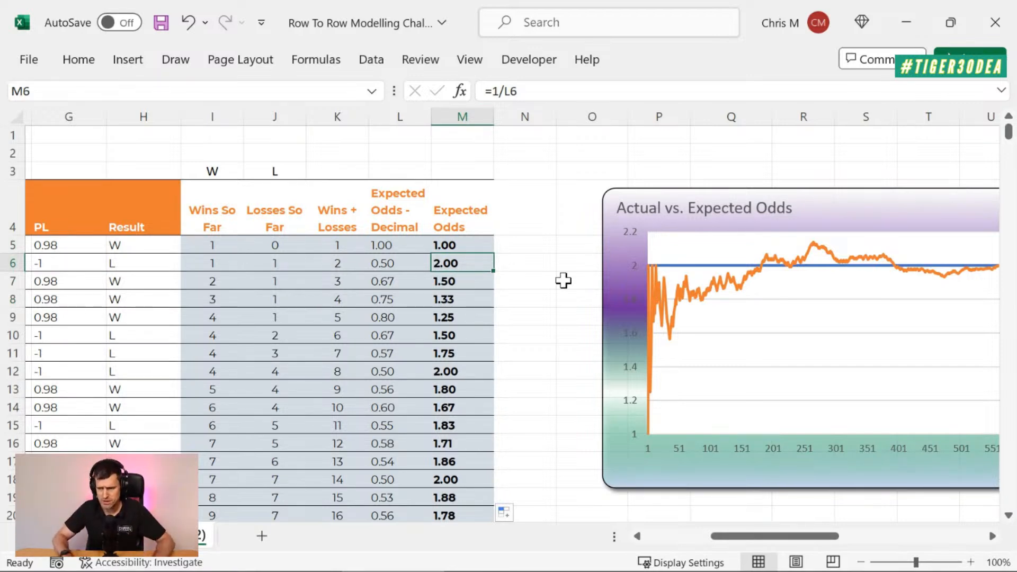
key(Down)
key(Down)
key(Down)
key(Down)
key(Down)
key(Down)
key(Down)
key(Down)
key(Down)
key(Down)
key(Down)
key(Down)
key(Down)
key(Down)
key(Down)
key(Down)
key(Down)
key(Down)
key(Down)
key(Down)
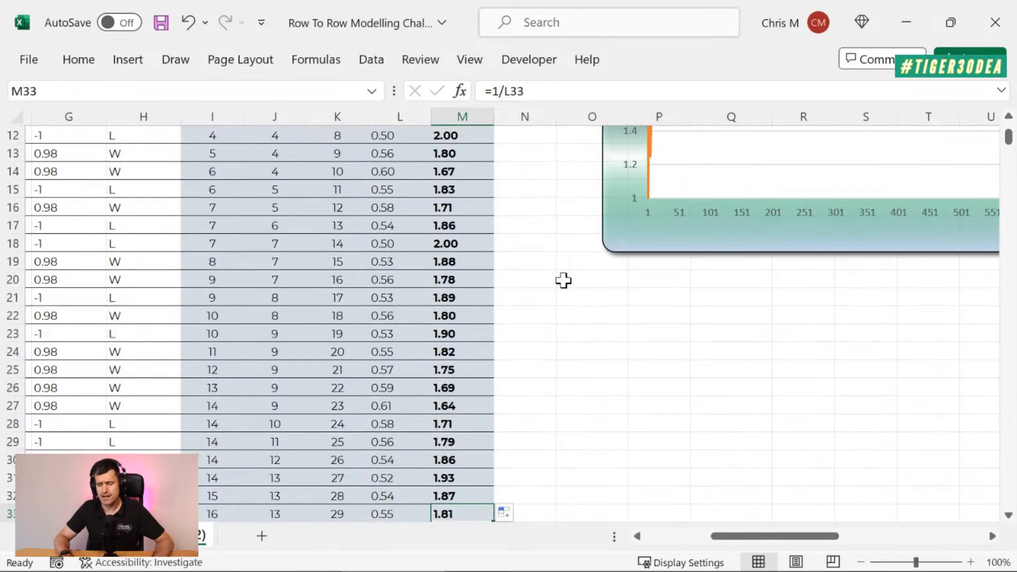
key(ctrl+Down)
key(Down)
key(Up)
key(Up)
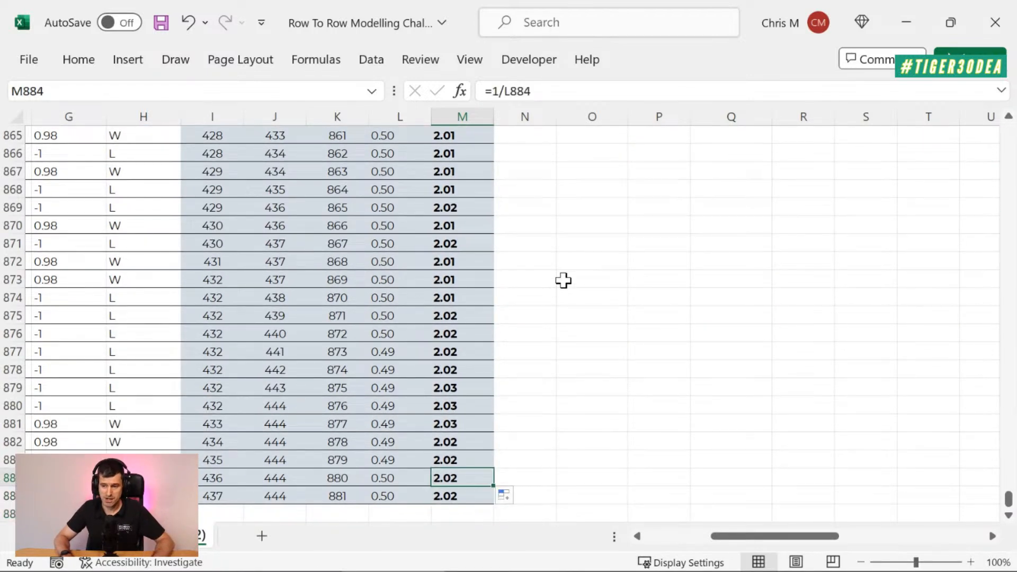
key(Down)
key(Up)
key(Down)
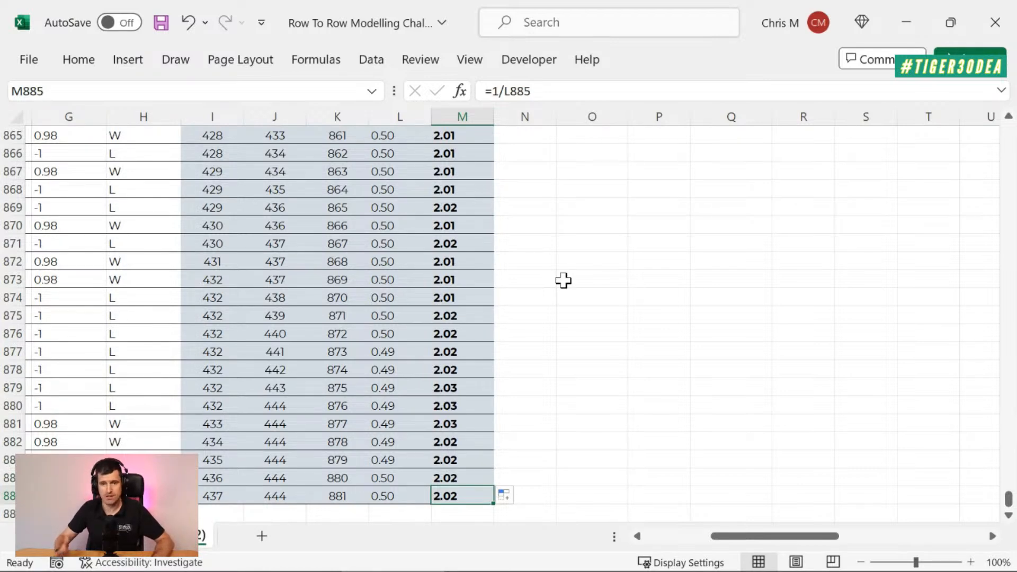
Step: Return to the top of the sheet and examine the full Actual vs. Expected Odds chart
key(ctrl+Up)
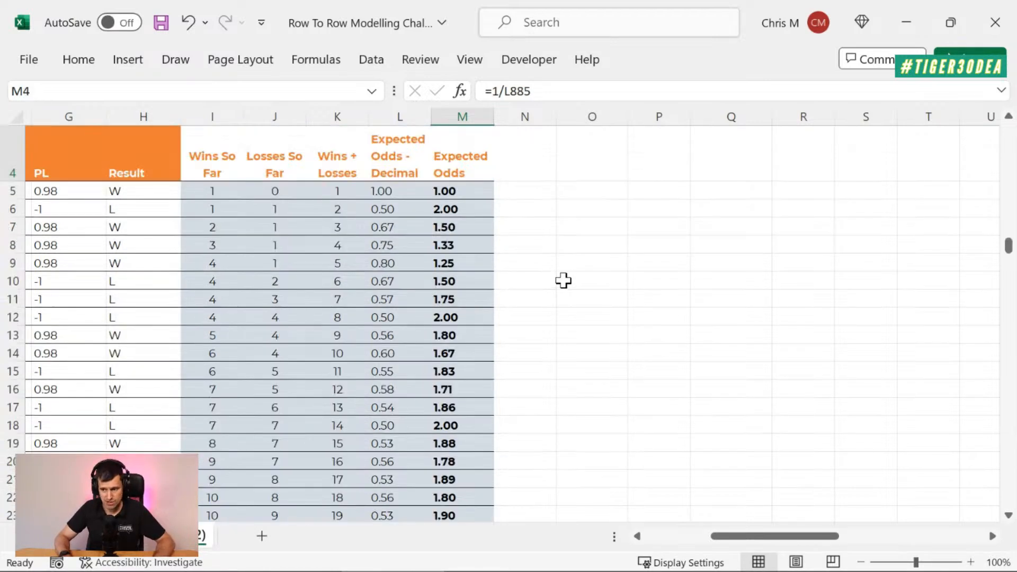
key(ctrl+Up)
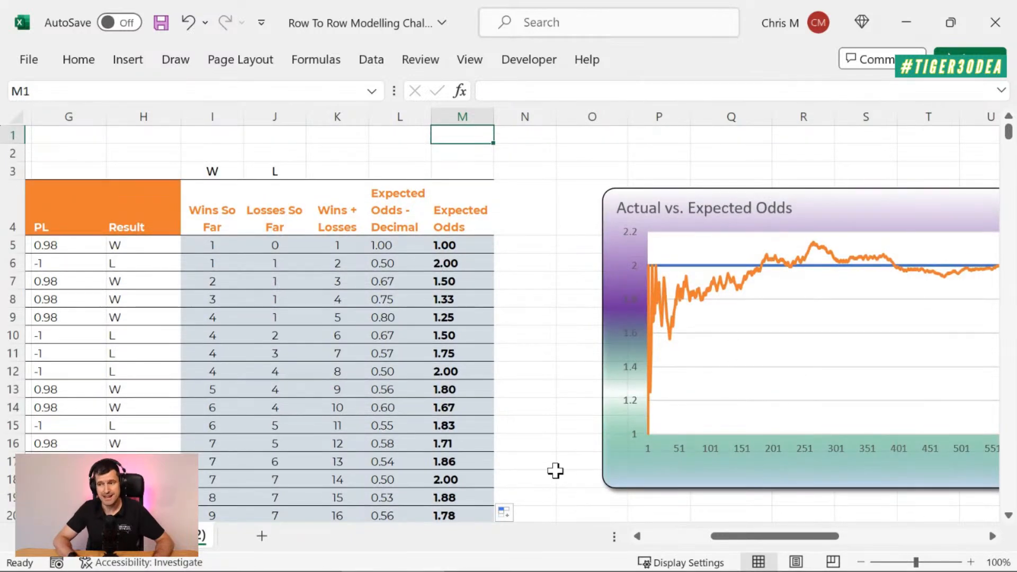
scroll(555, 470, right, 3)
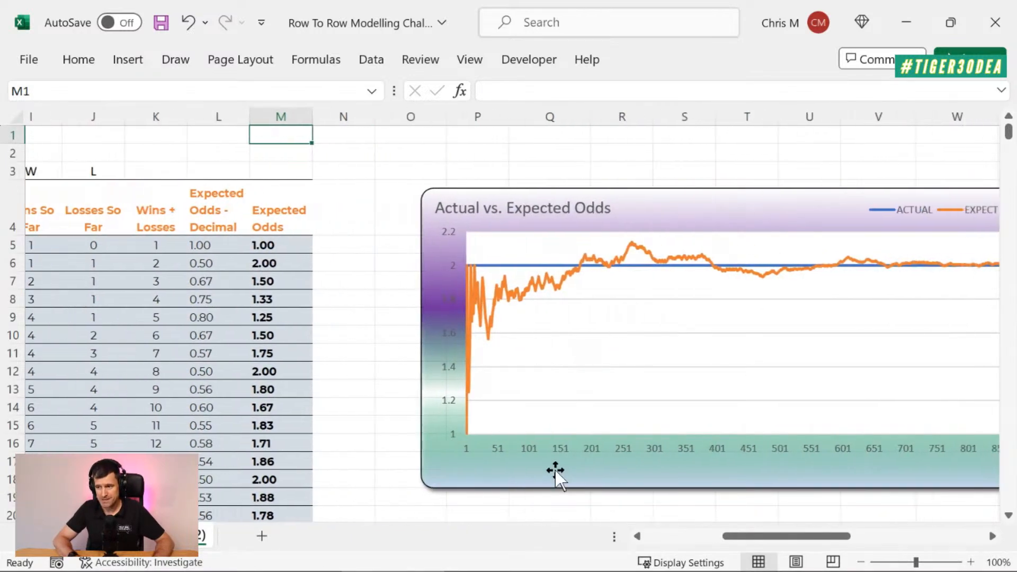
scroll(555, 470, right, 3)
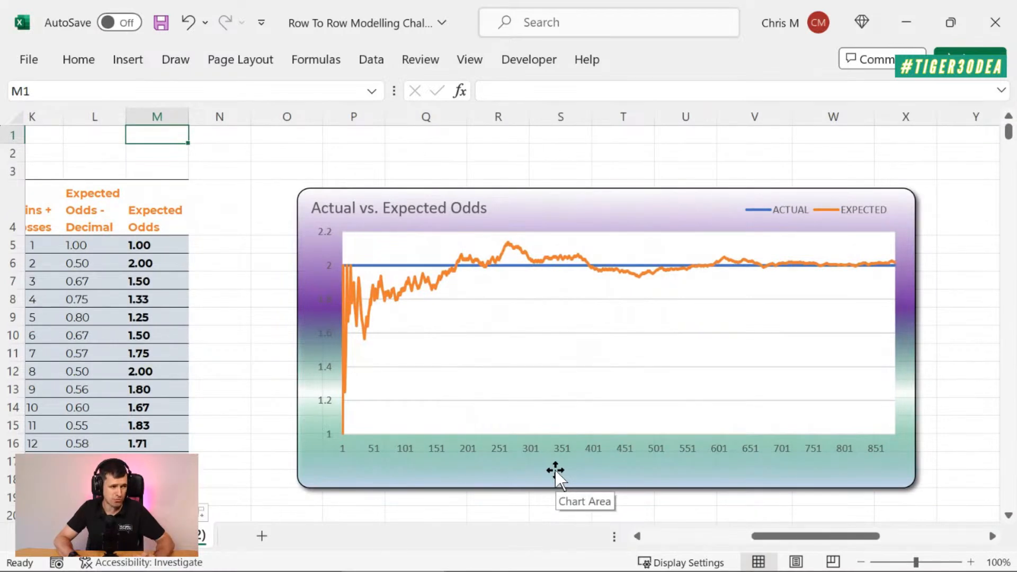
scroll(556, 471, right, 3)
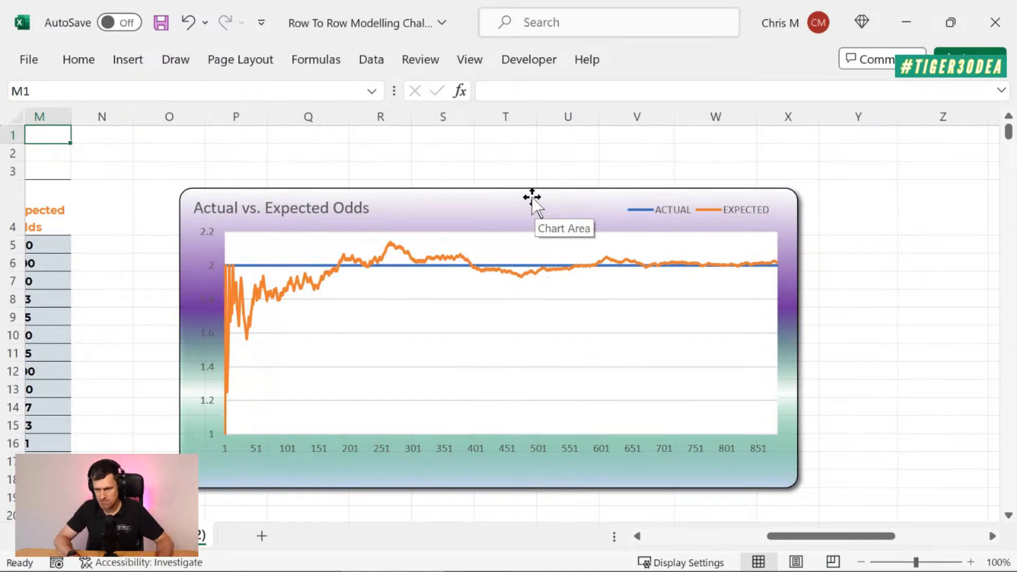
Step: Move the Actual vs. Expected Odds chart slightly higher so its upper edge sits in row 3
drag(534, 197, 517, 157)
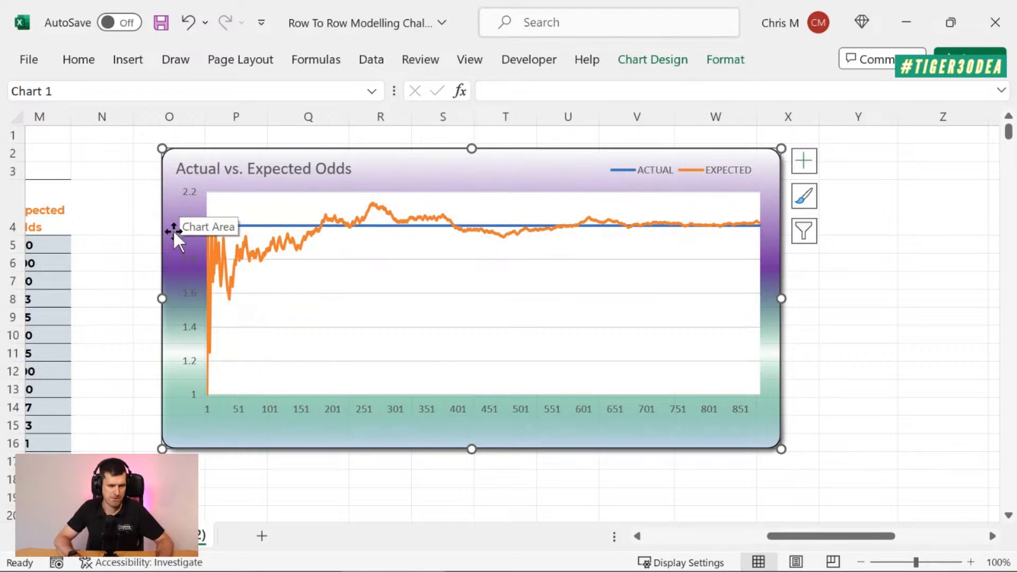
click(874, 350)
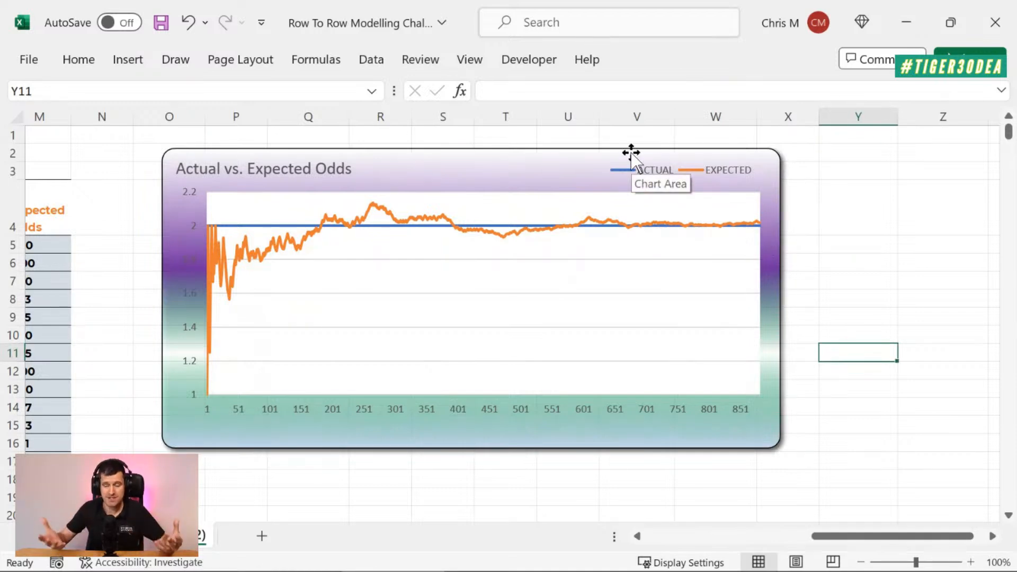
drag(631, 154, 654, 161)
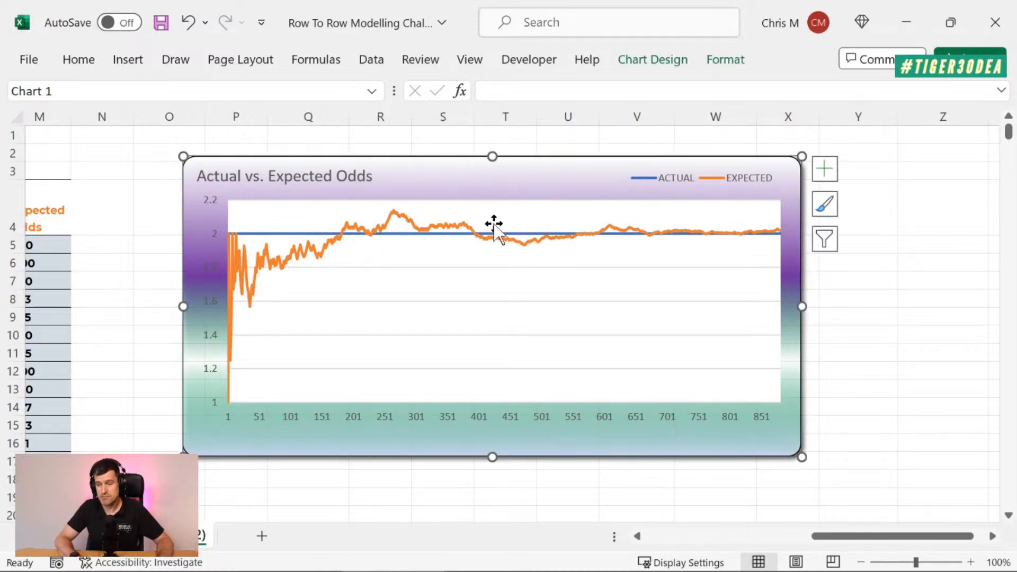
Step: Review the row 5 formulas from Expected Odds back to Wins So Far, ending again on M5
click(37, 246)
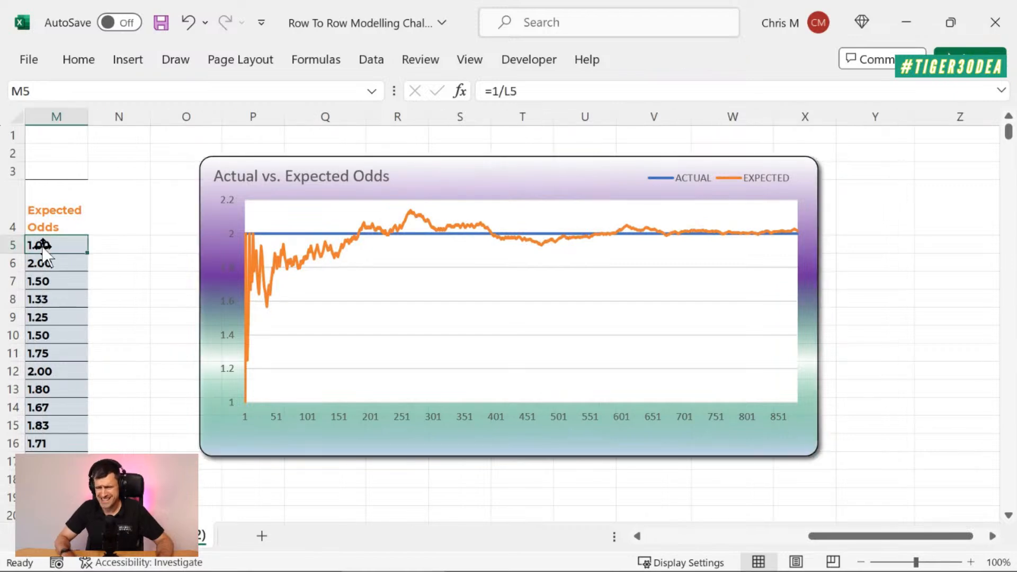
key(Left)
key(Left)
key(Left)
key(Left)
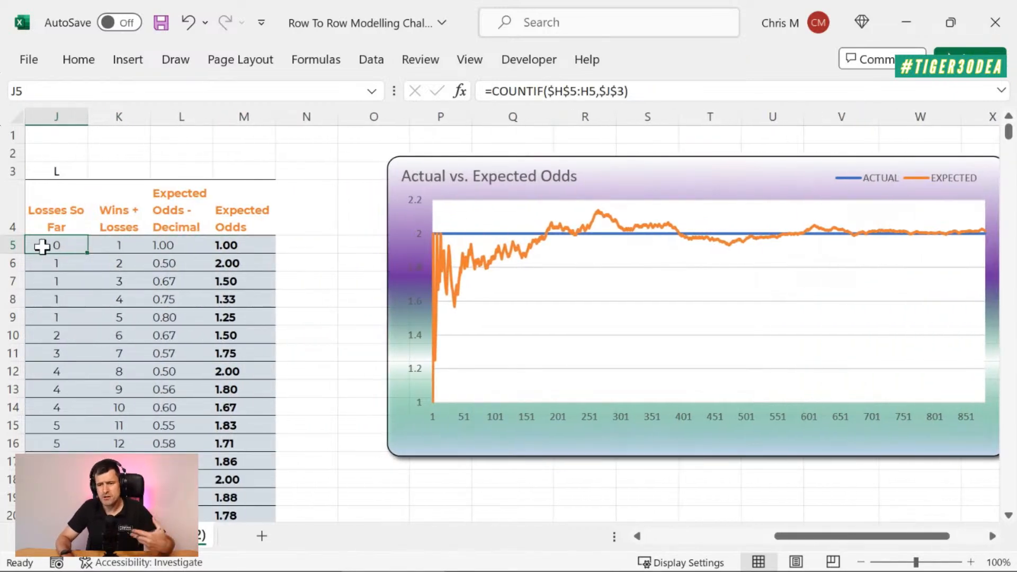
scroll(41, 246, left, 2)
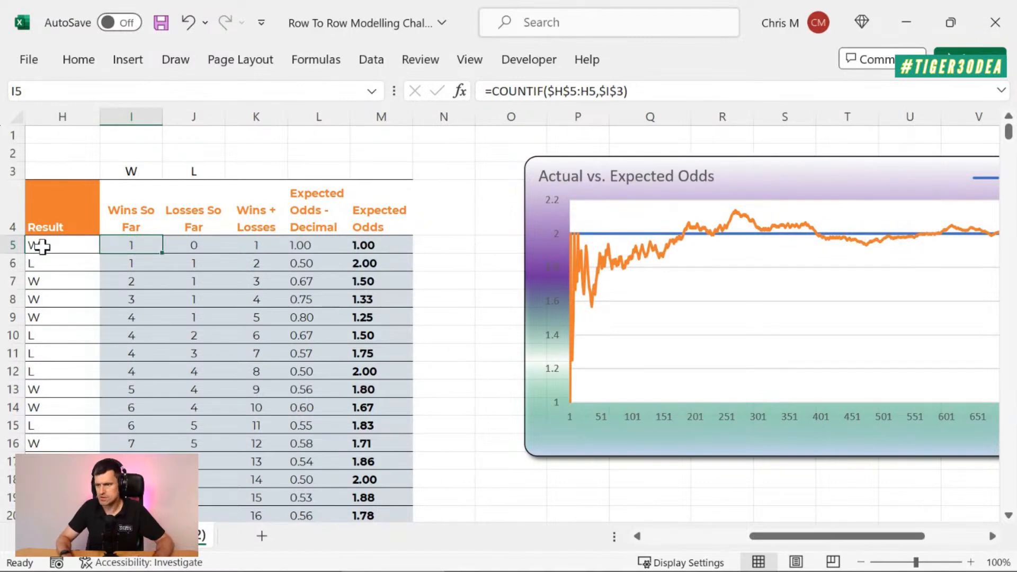
key(Right)
key(Right)
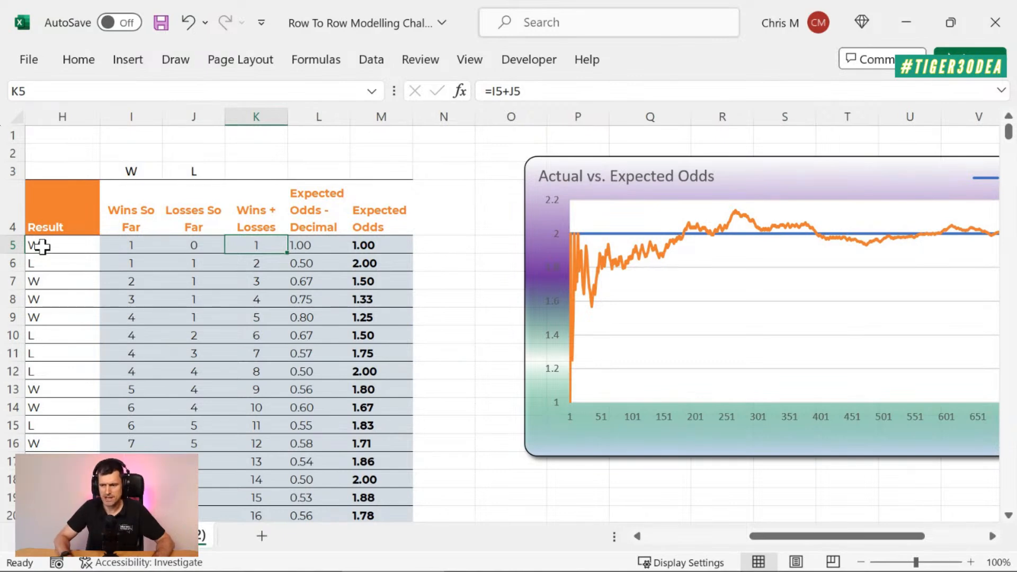
key(Right)
key(Right)
Step: Switch to PowerPoint and open the slide show options for the Modelling for the DFL slide
key(alt)
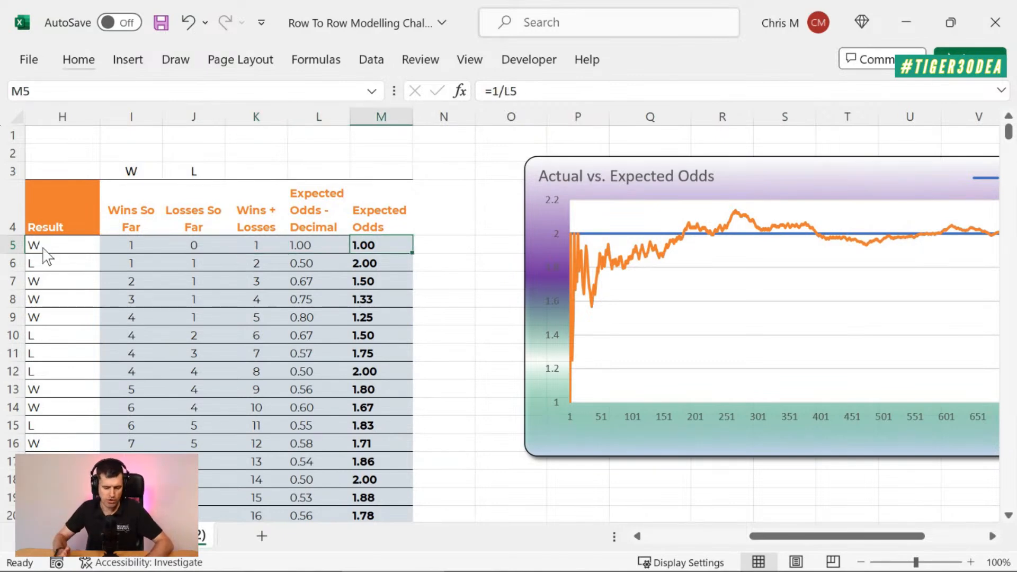
key(Tab)
key(alt+Tab)
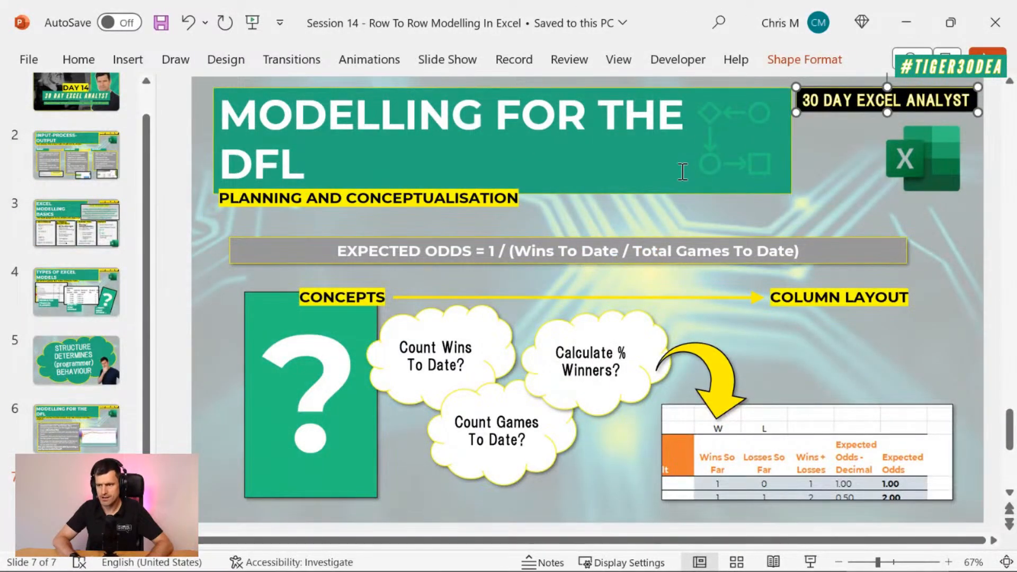
click(445, 63)
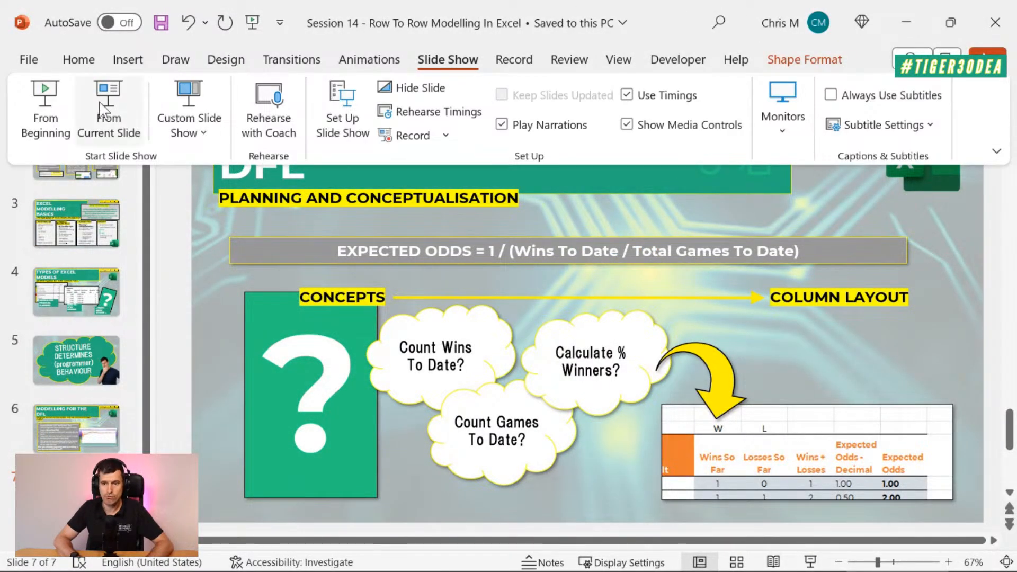